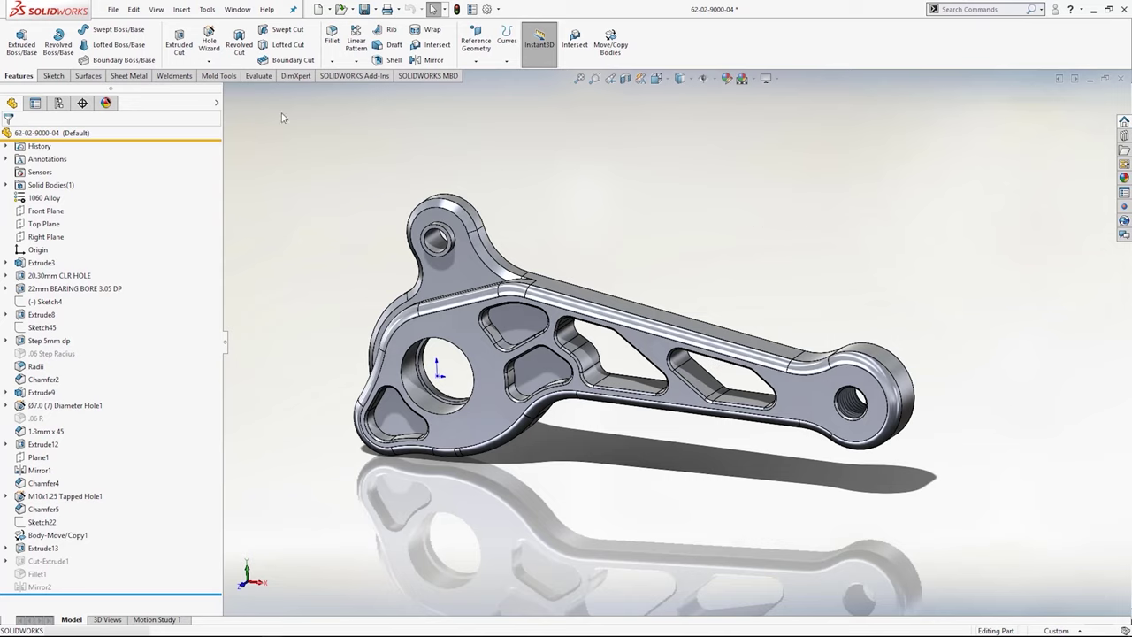
Step: Open the part's summary properties and delete the old Description custom property
click(114, 10)
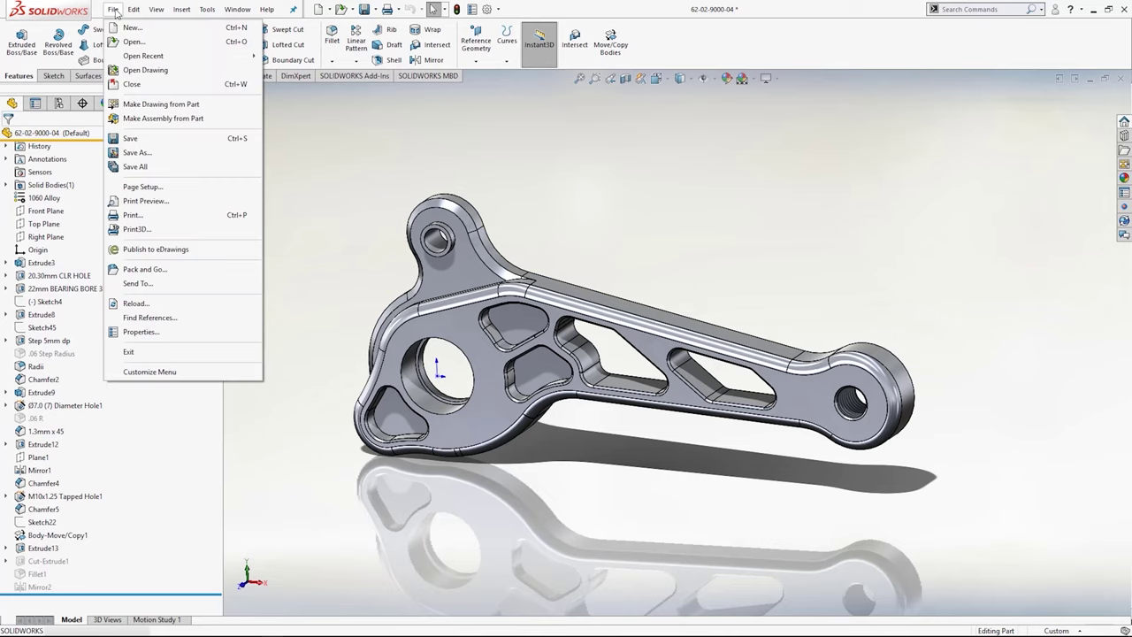
click(175, 336)
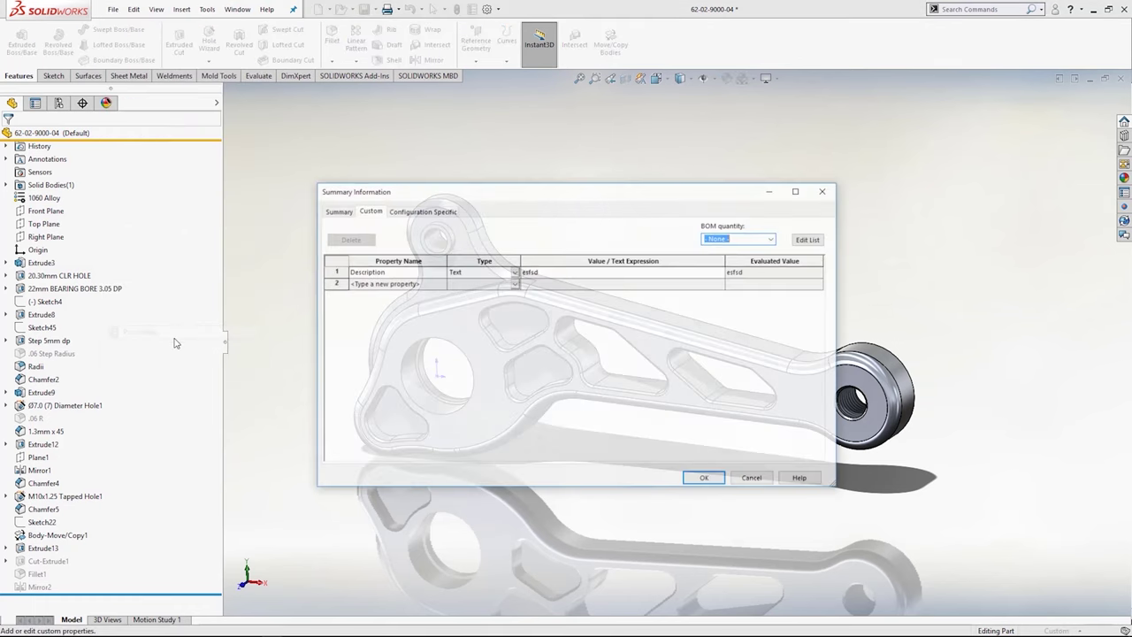
drag(501, 198, 510, 200)
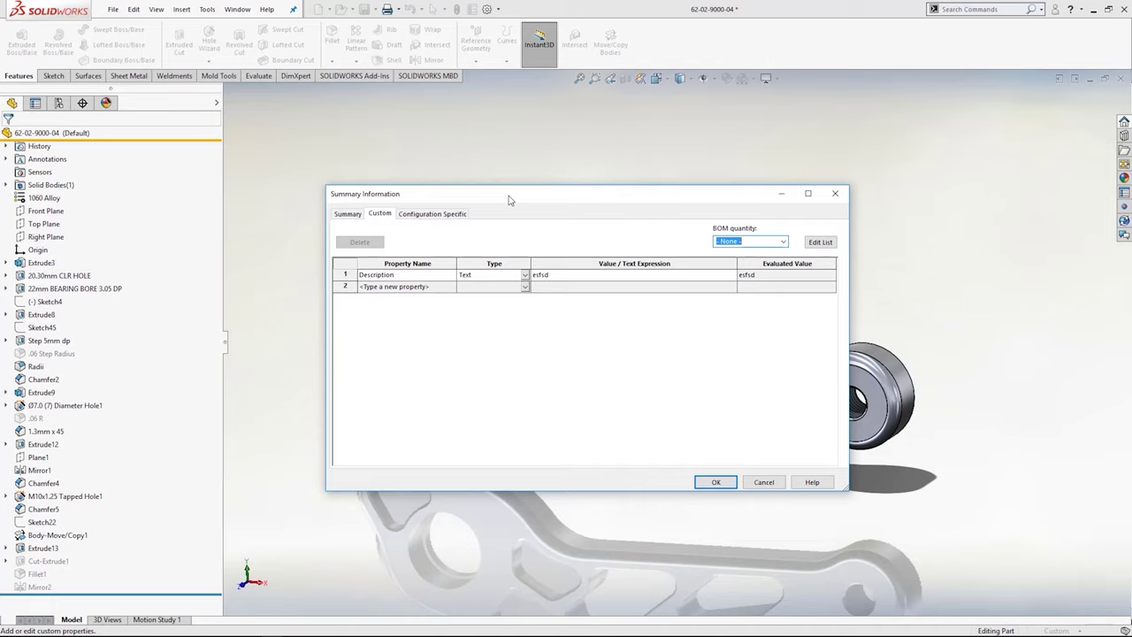
click(345, 275)
click(359, 241)
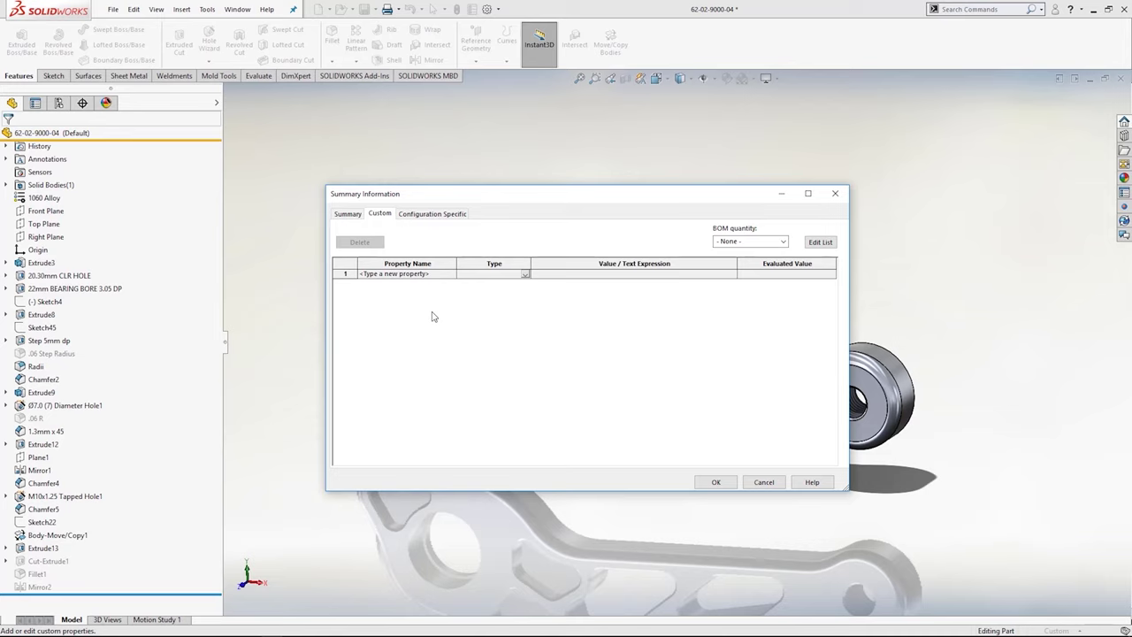
Step: Add Description and PartNo as the first two custom properties
click(437, 274)
click(450, 275)
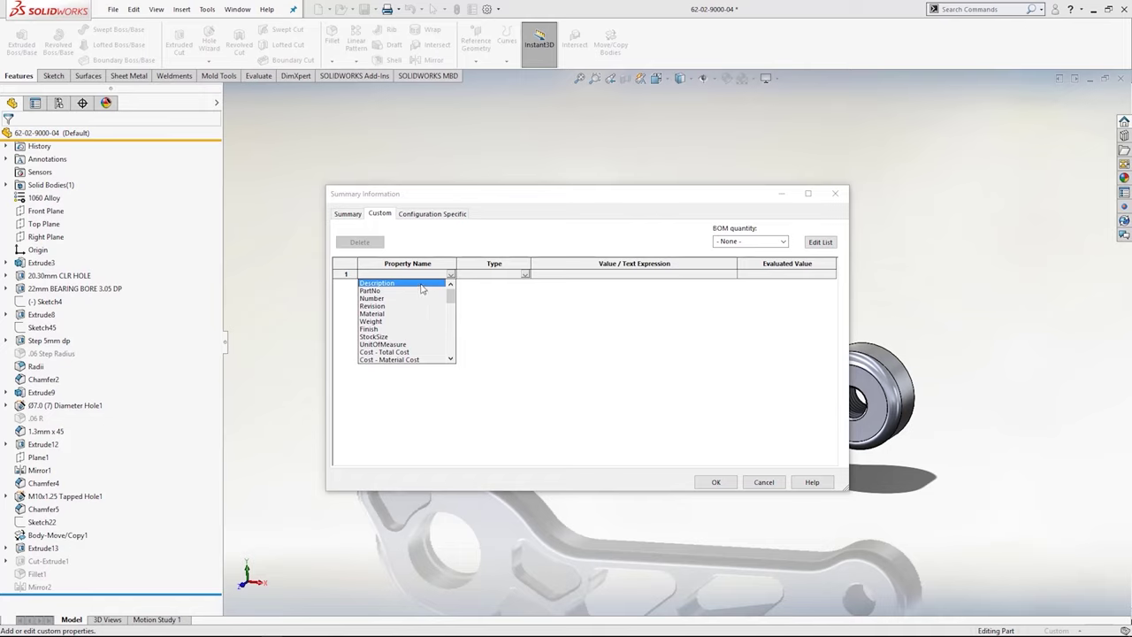
click(425, 283)
click(426, 285)
click(451, 285)
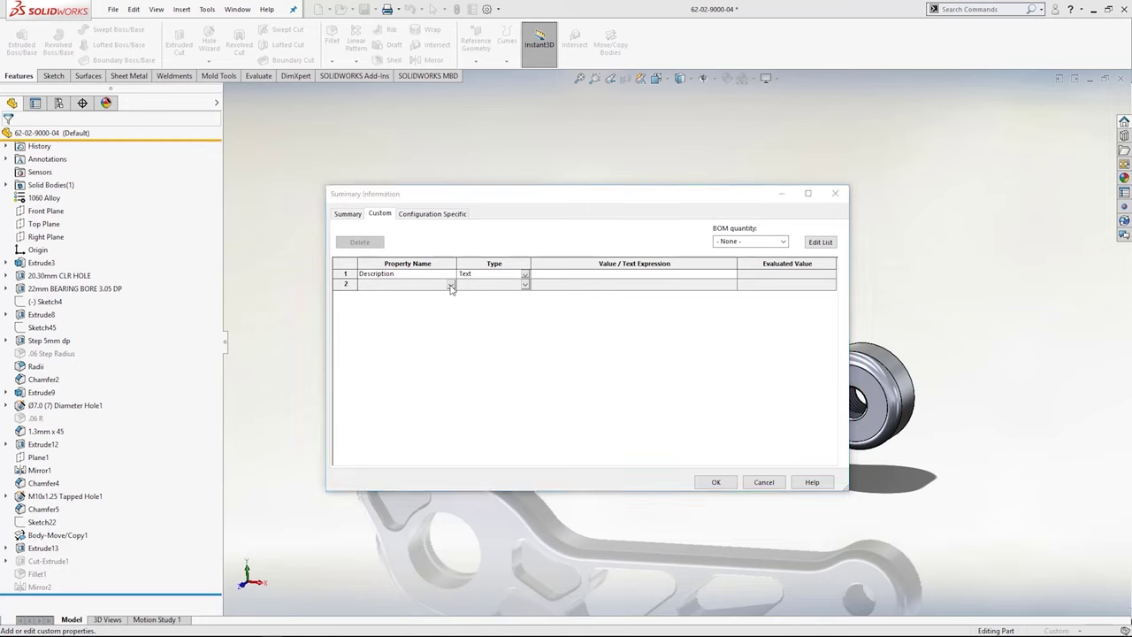
click(420, 303)
Step: Add Material and Weight as the third and fourth custom properties
click(418, 296)
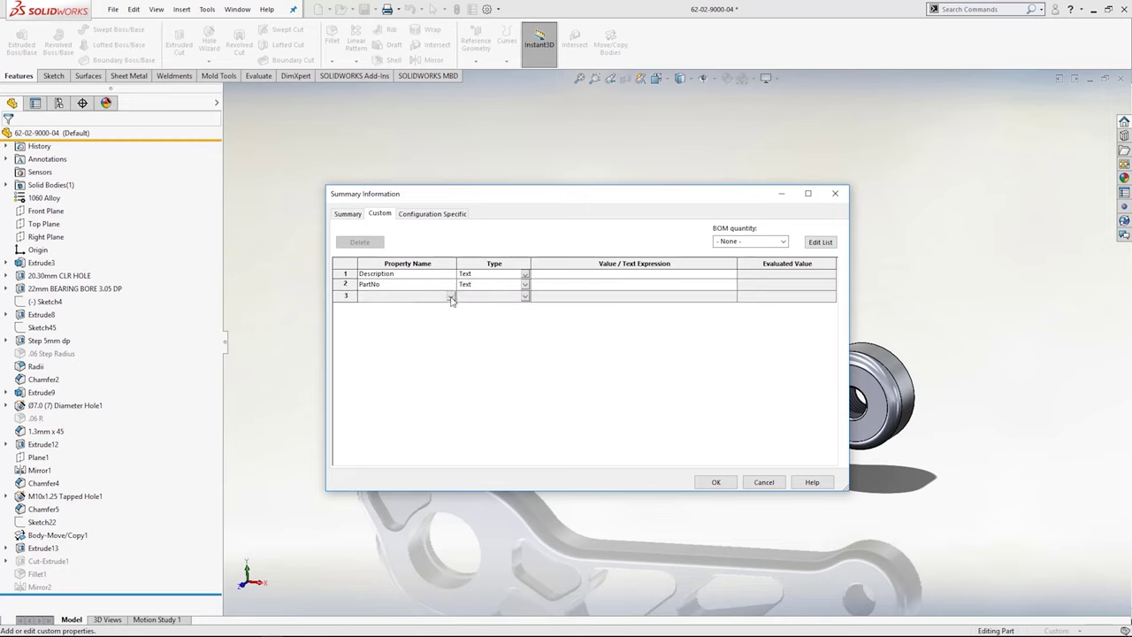
click(451, 296)
click(407, 337)
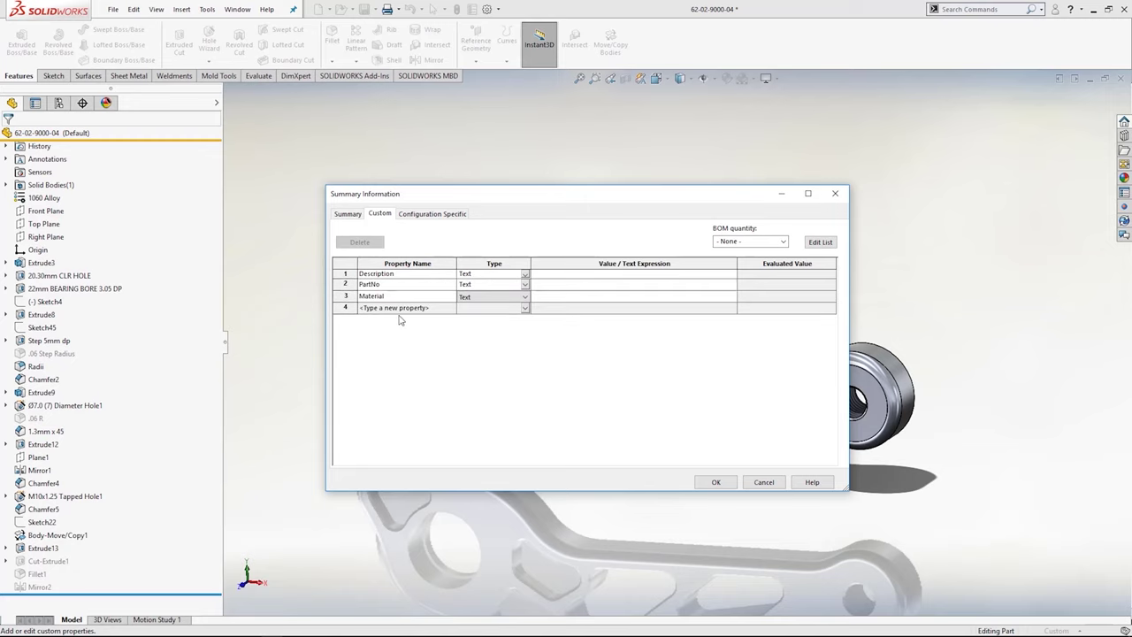
click(439, 309)
click(451, 309)
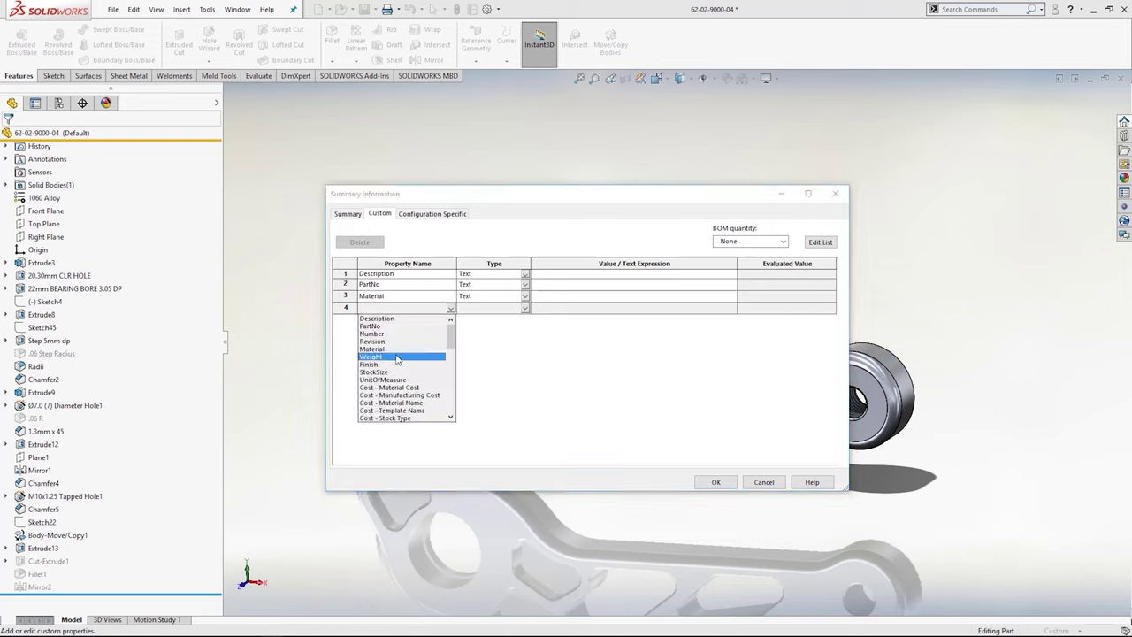
click(399, 359)
click(550, 275)
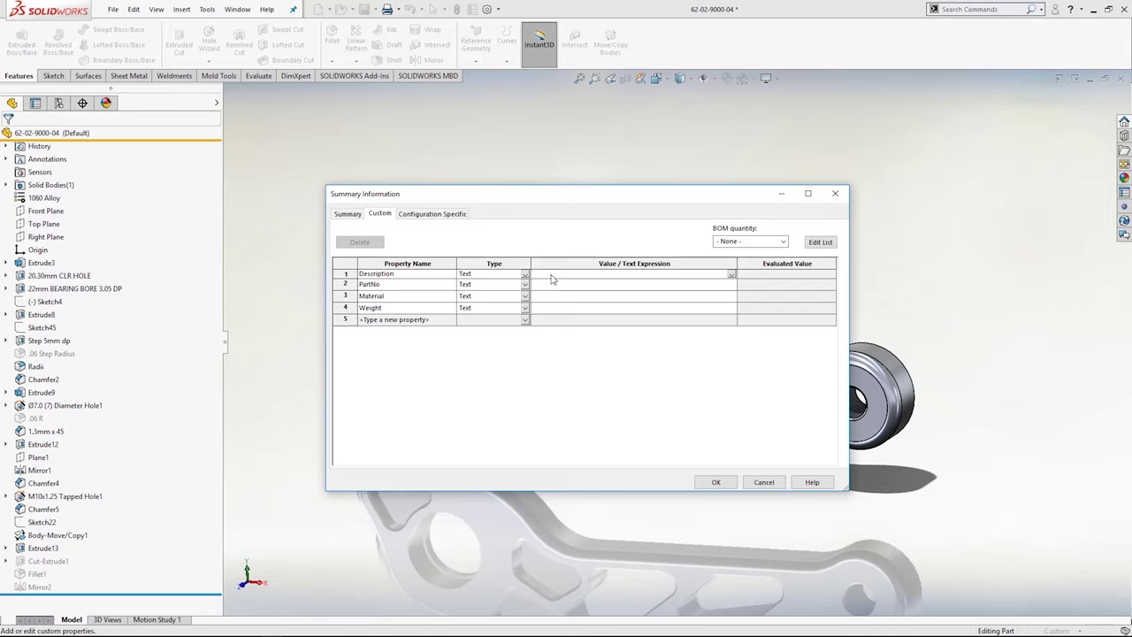
text(FRONT ROD)
click(546, 285)
text(62-02-9000-04)
Step: Link Material to the part's 1060 Alloy and Weight to its 0.122 mass, then confirm
click(558, 297)
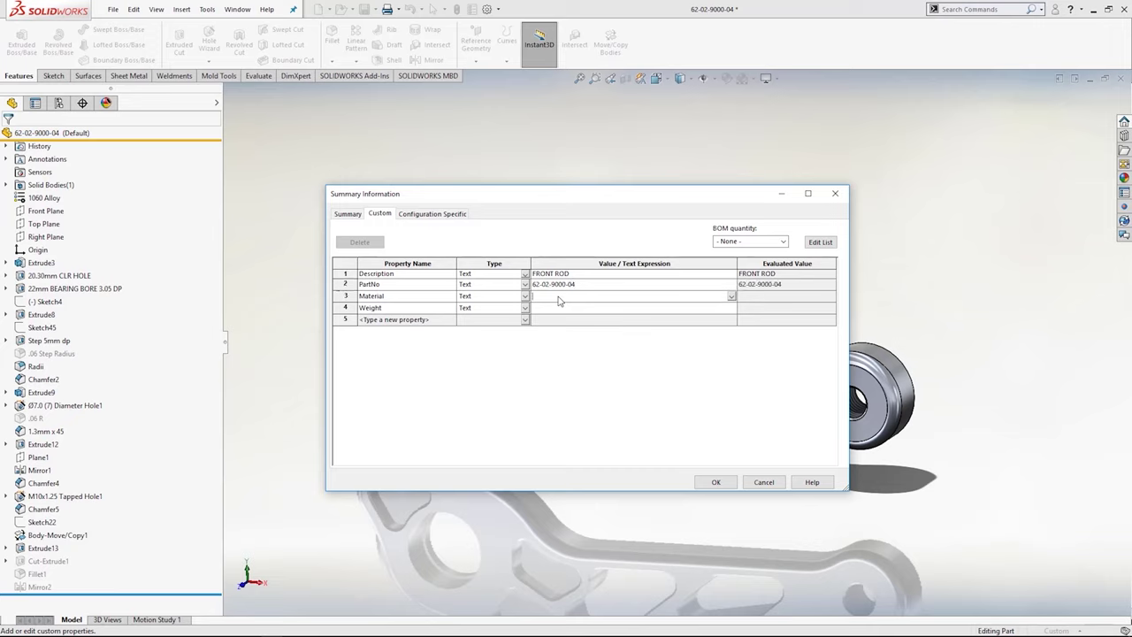
click(731, 298)
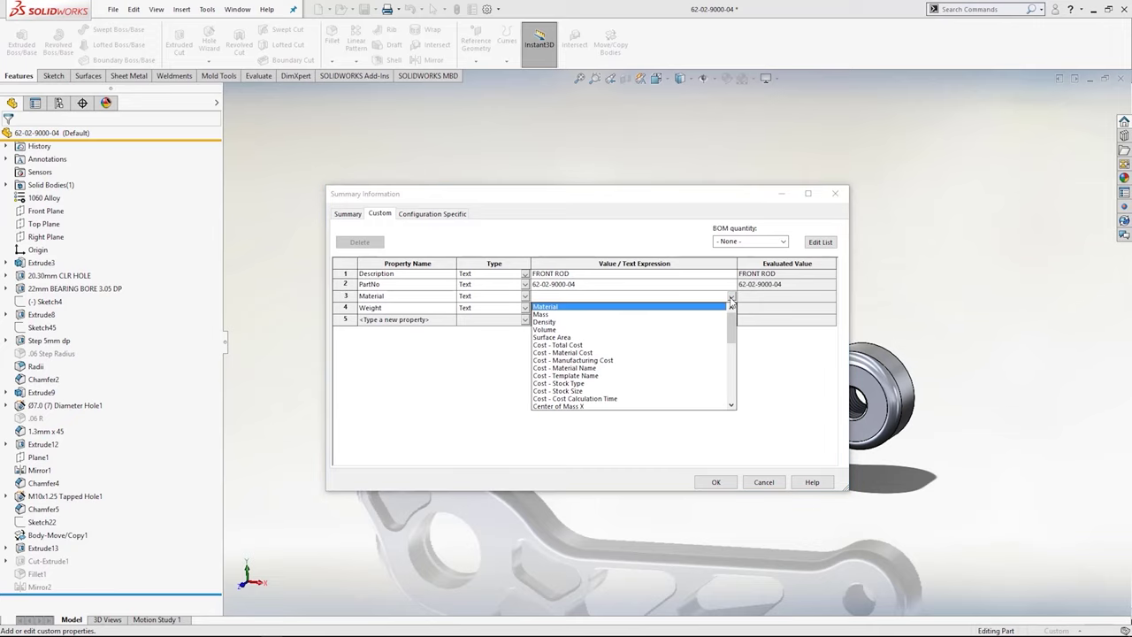
click(563, 310)
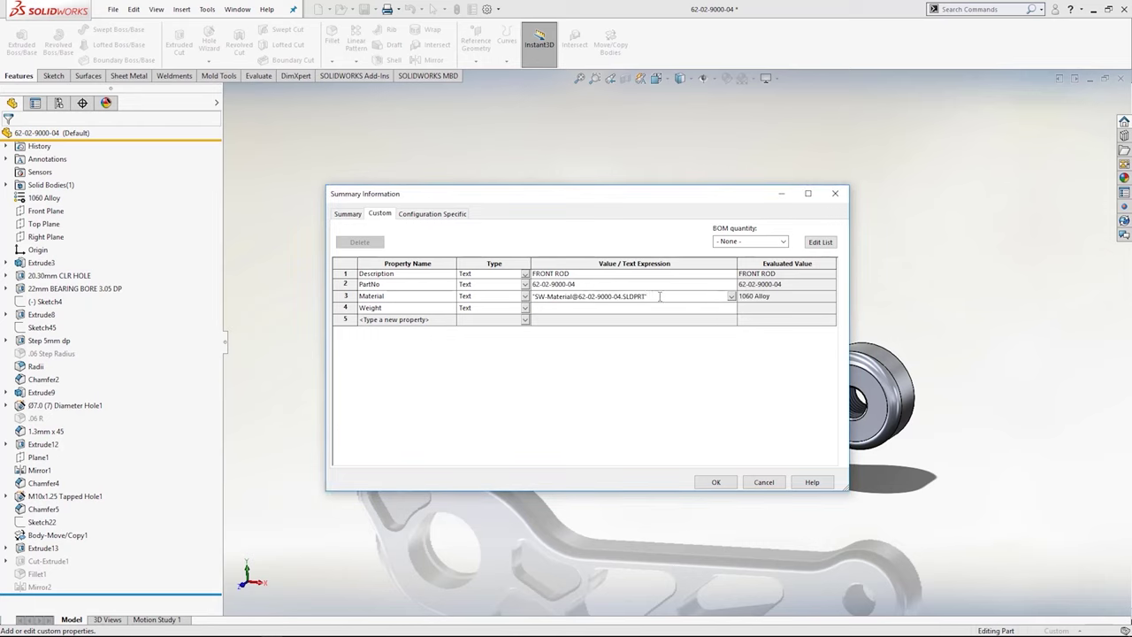
drag(654, 296, 530, 297)
click(601, 321)
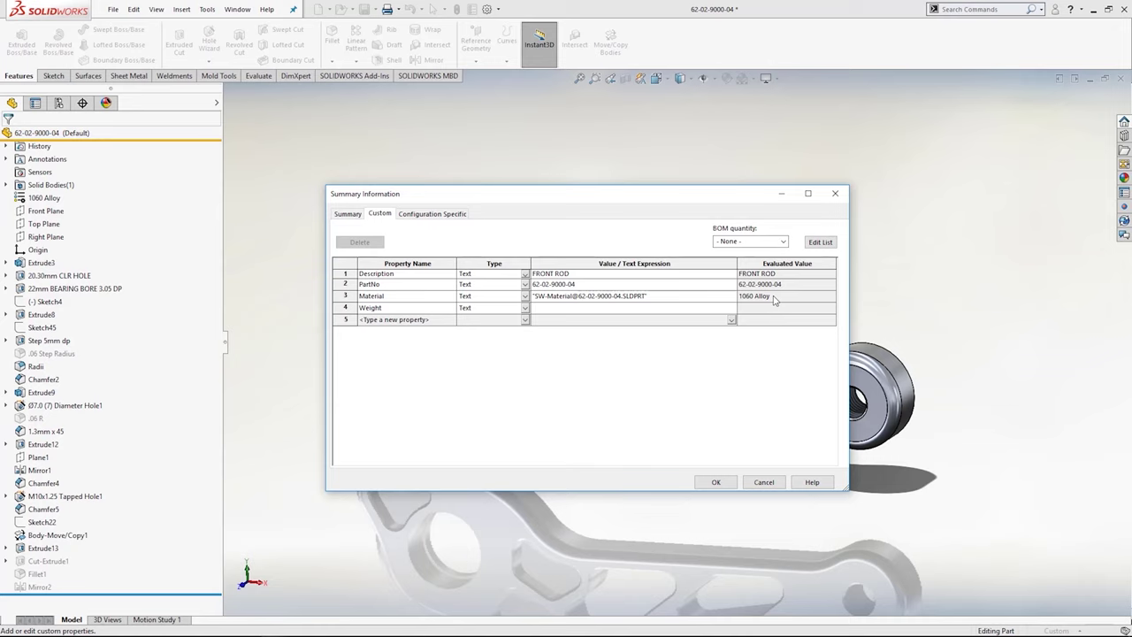
click(730, 309)
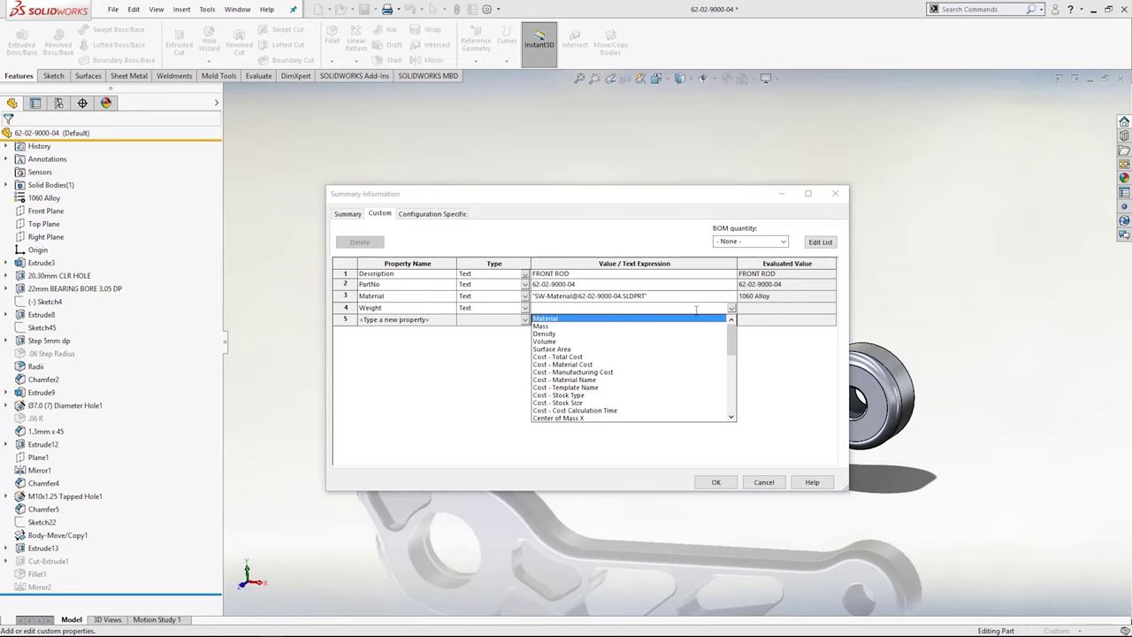
click(555, 326)
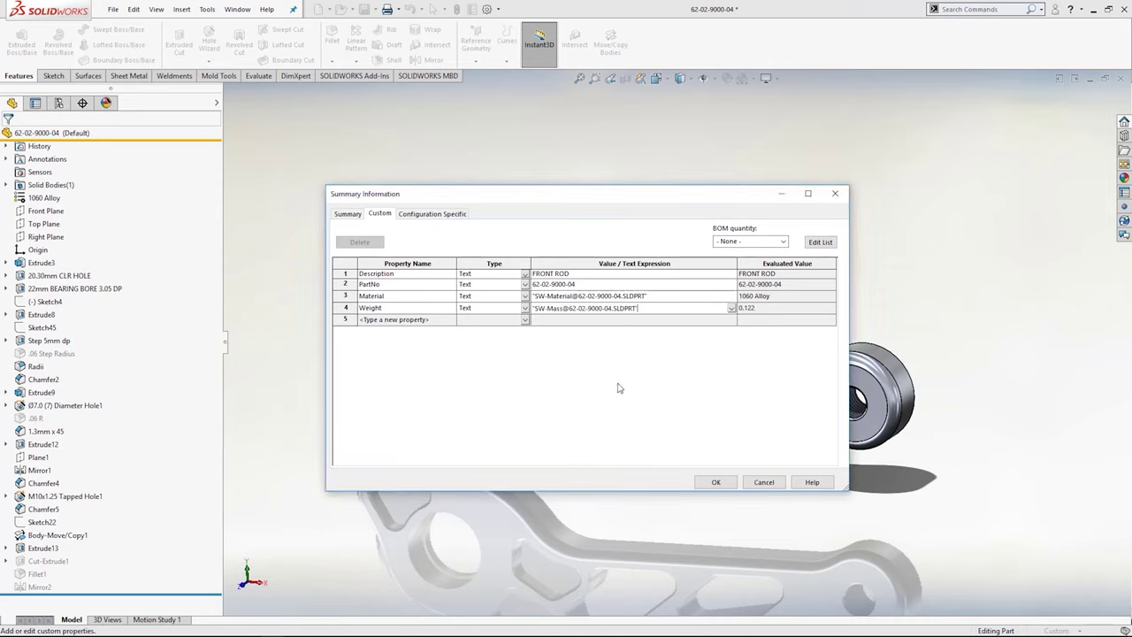
click(717, 482)
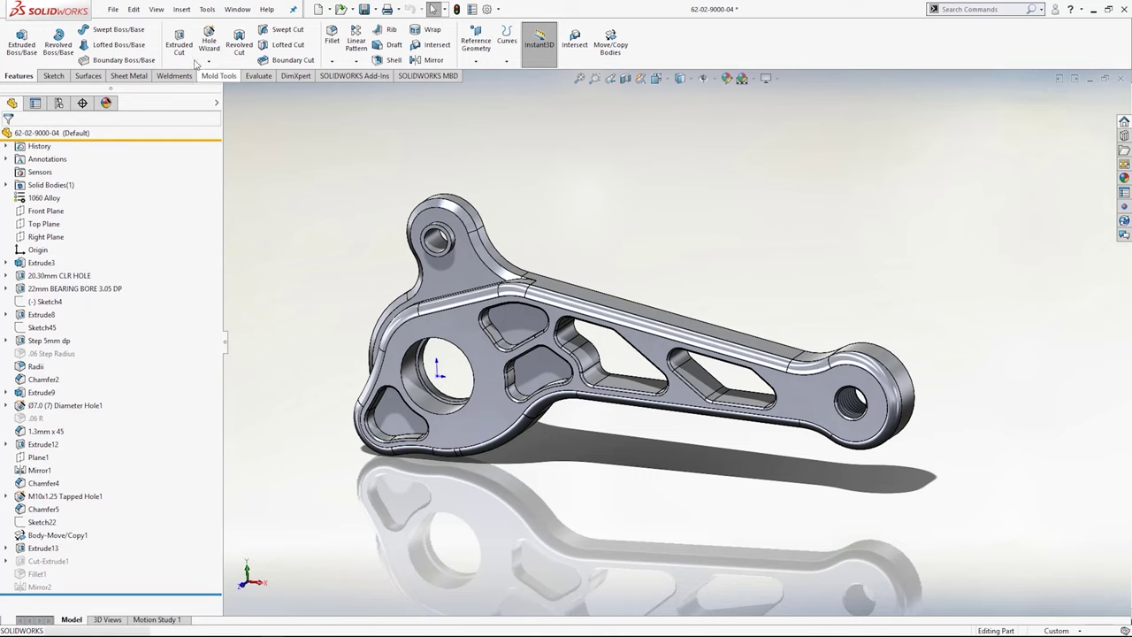
Step: Make a drawing from the part using the C-SIZE template from the Advanced list
click(114, 12)
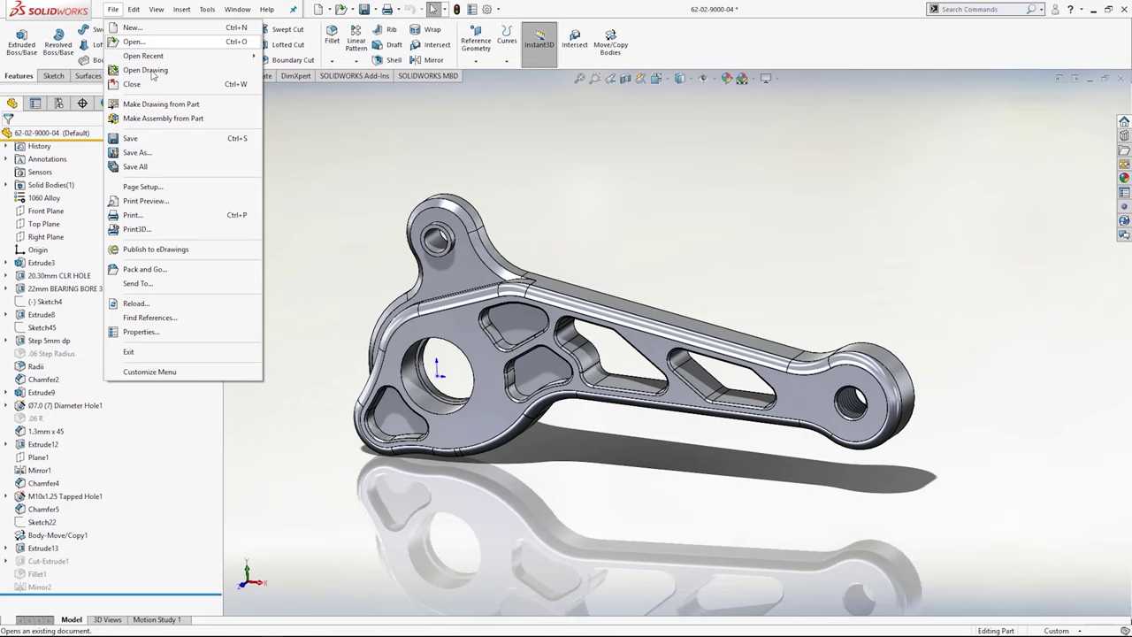
click(181, 108)
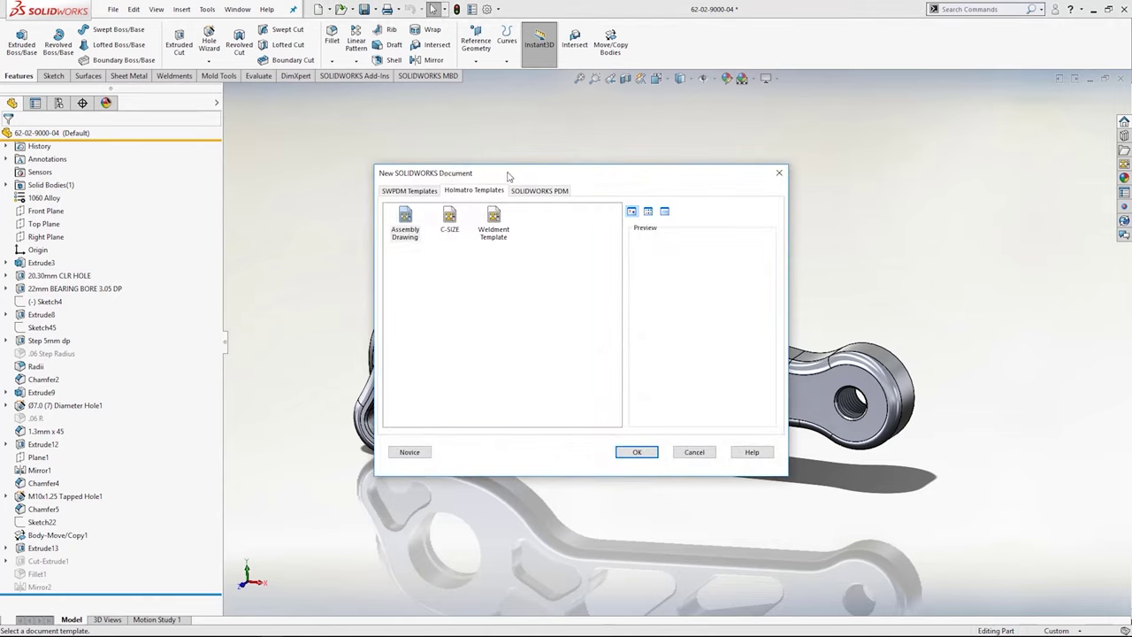
drag(508, 177, 504, 195)
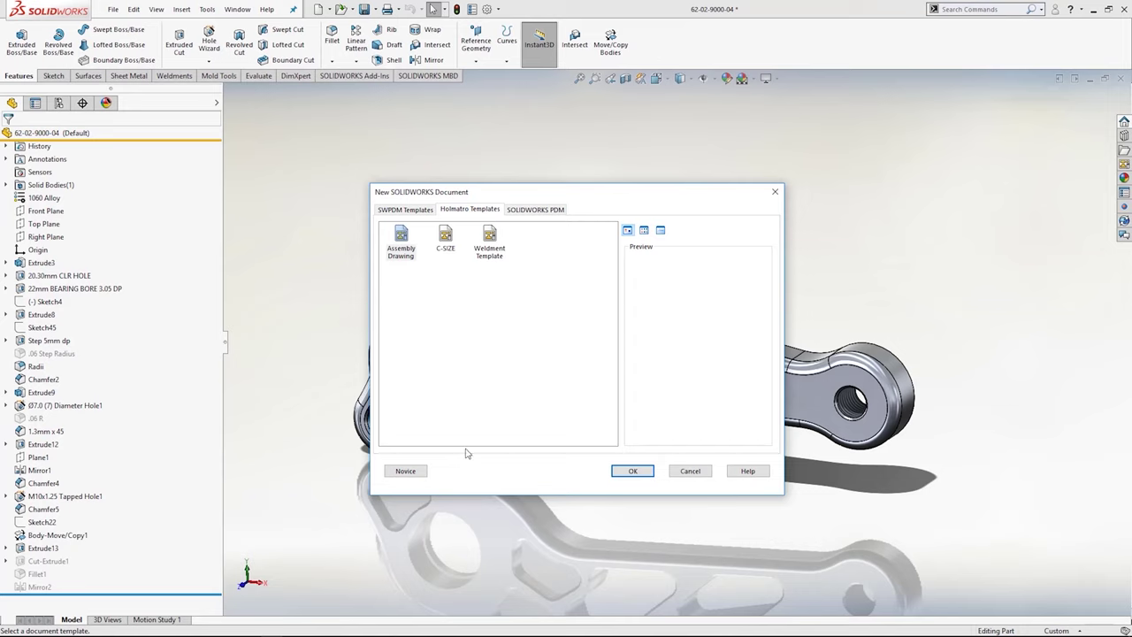
click(408, 474)
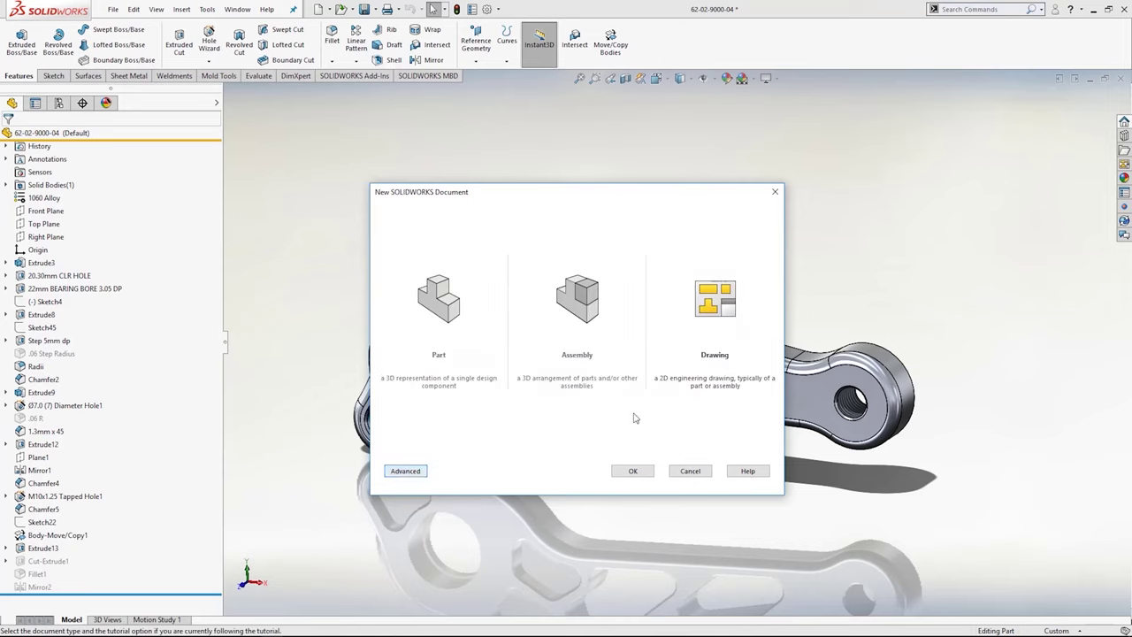
click(414, 473)
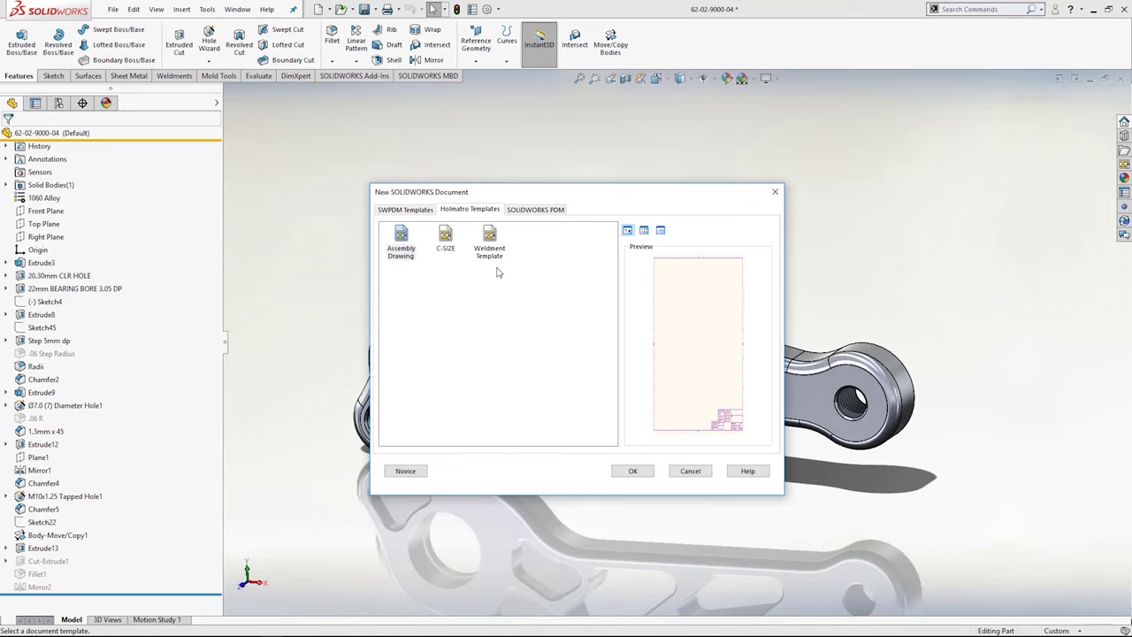
click(445, 247)
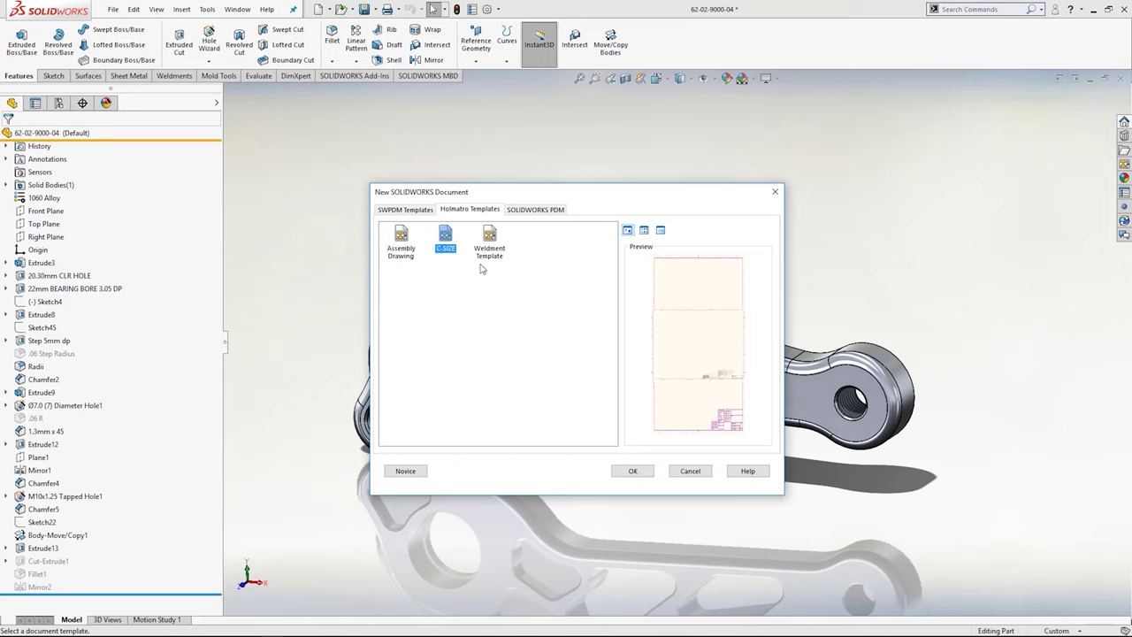
click(637, 471)
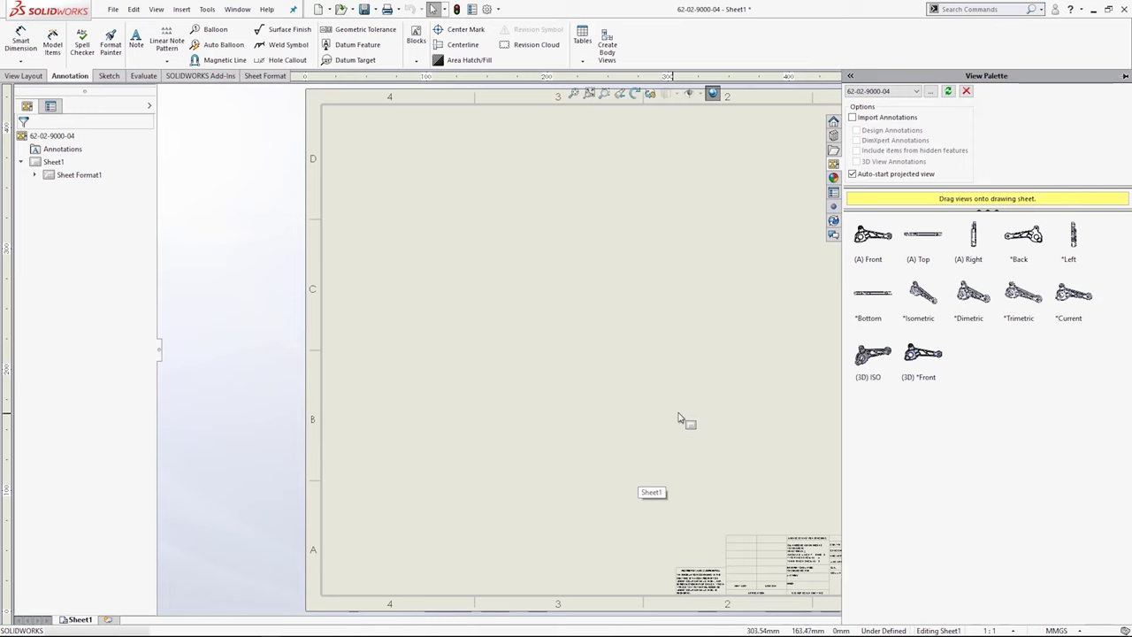
key(f)
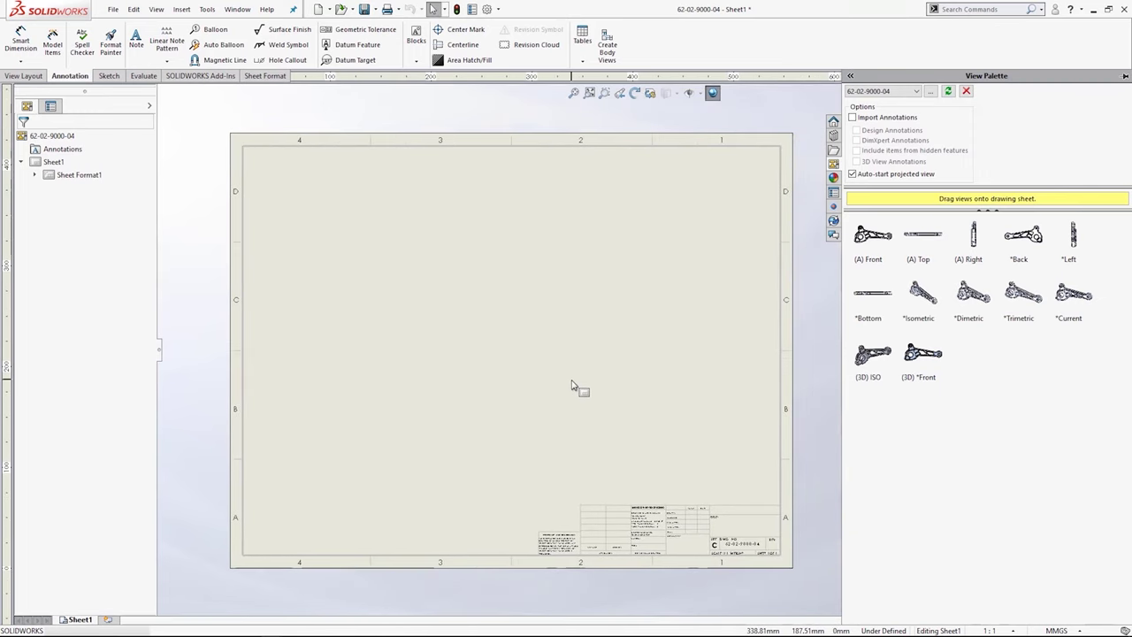
scroll(573, 389, down, 3)
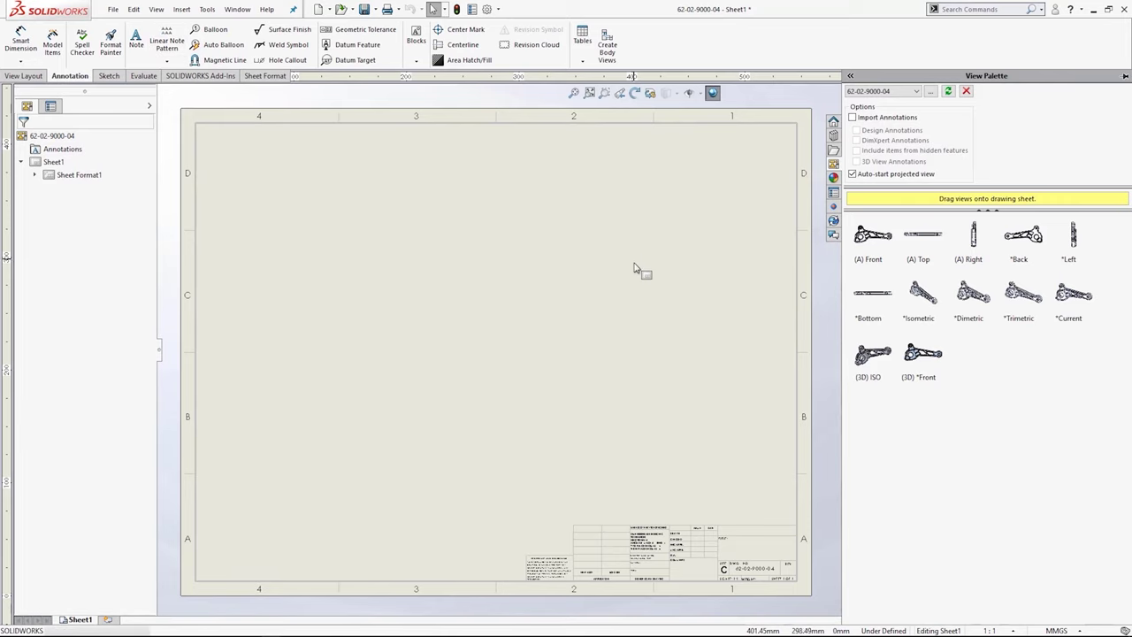
middle_drag(601, 304, 607, 295)
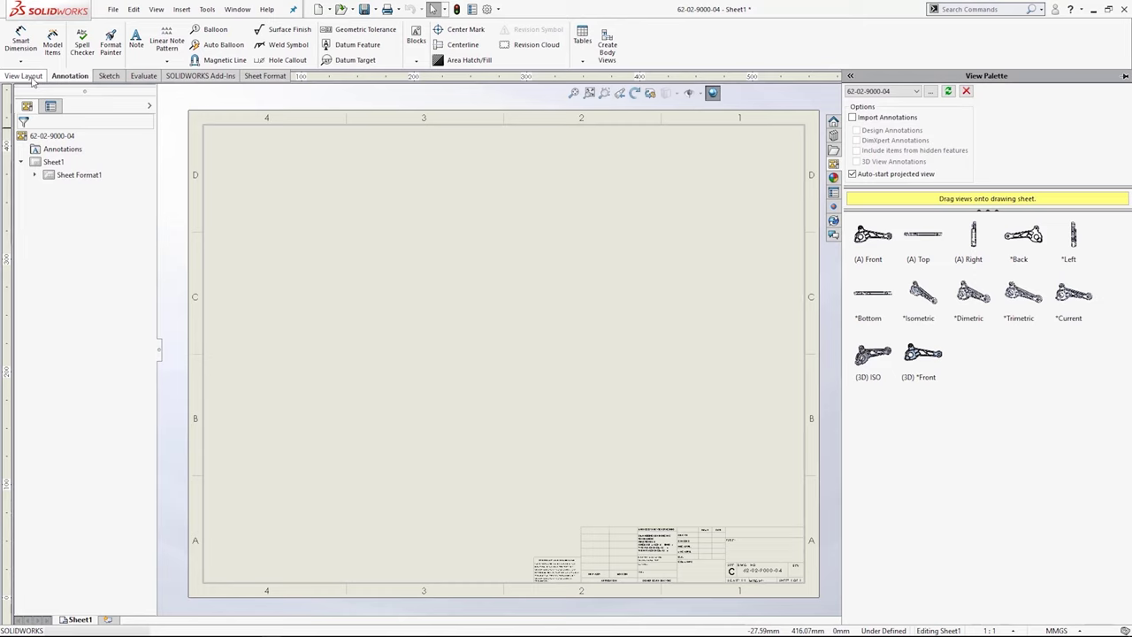
Step: Insert the rod's standard front, top and right views with Standard 3 View
click(29, 77)
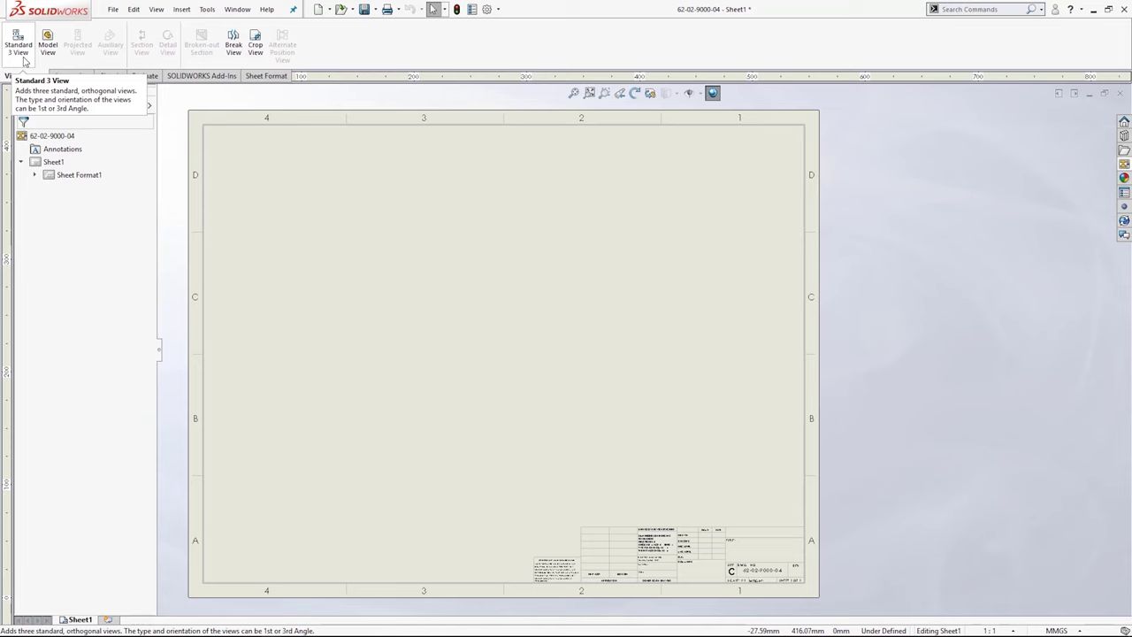
click(19, 48)
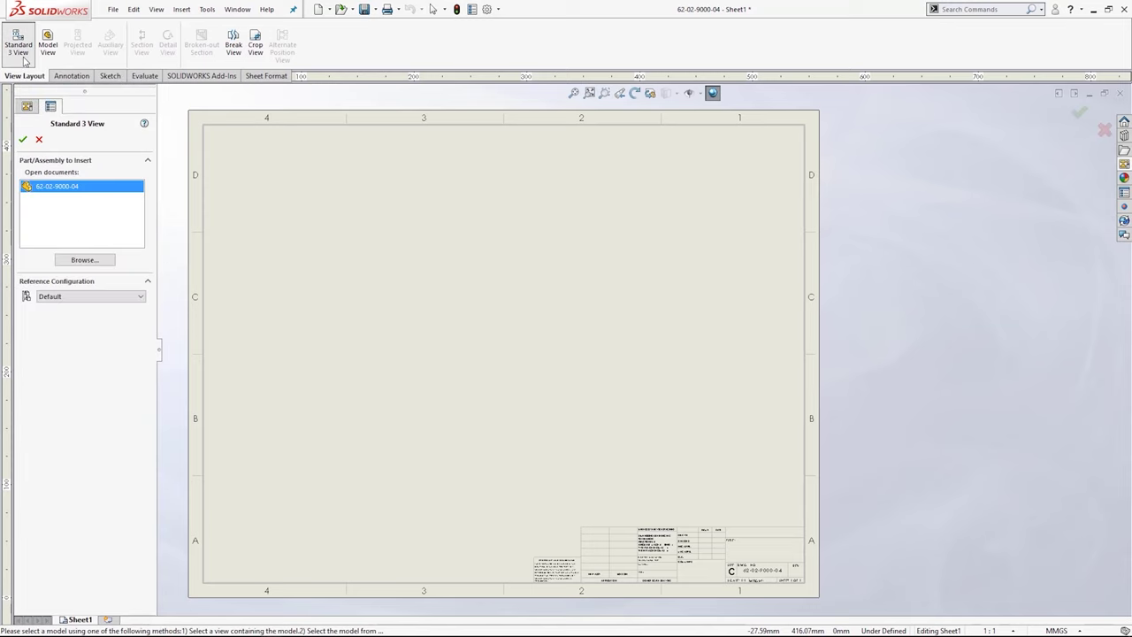
click(23, 140)
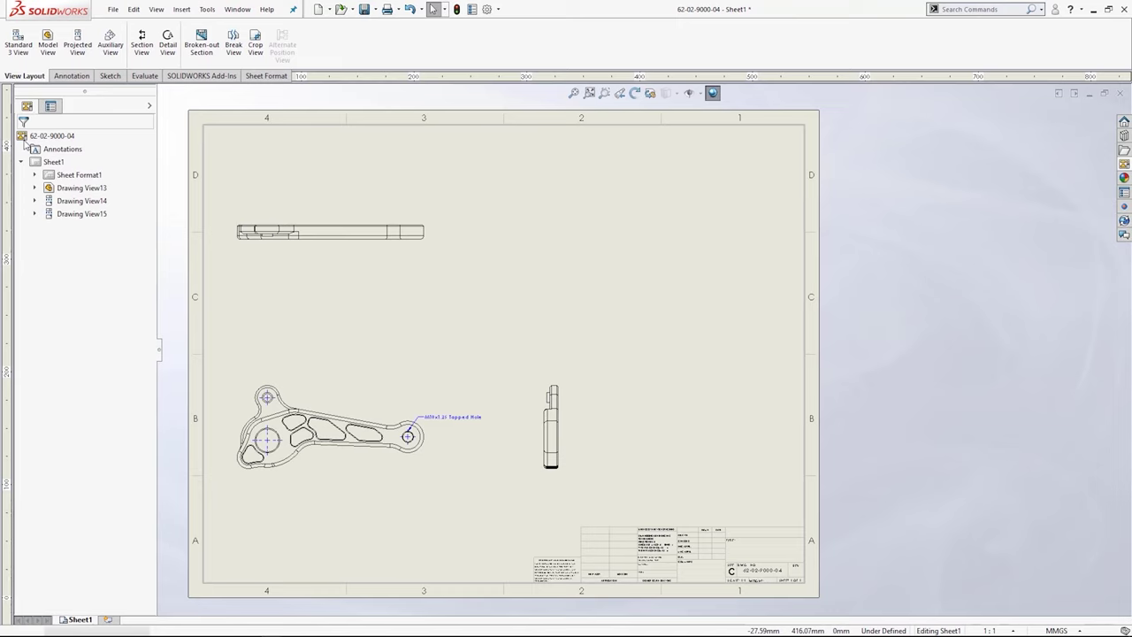
Step: Move the front view group and space the right view farther from the front
click(436, 481)
drag(436, 480, 468, 488)
drag(571, 447, 587, 449)
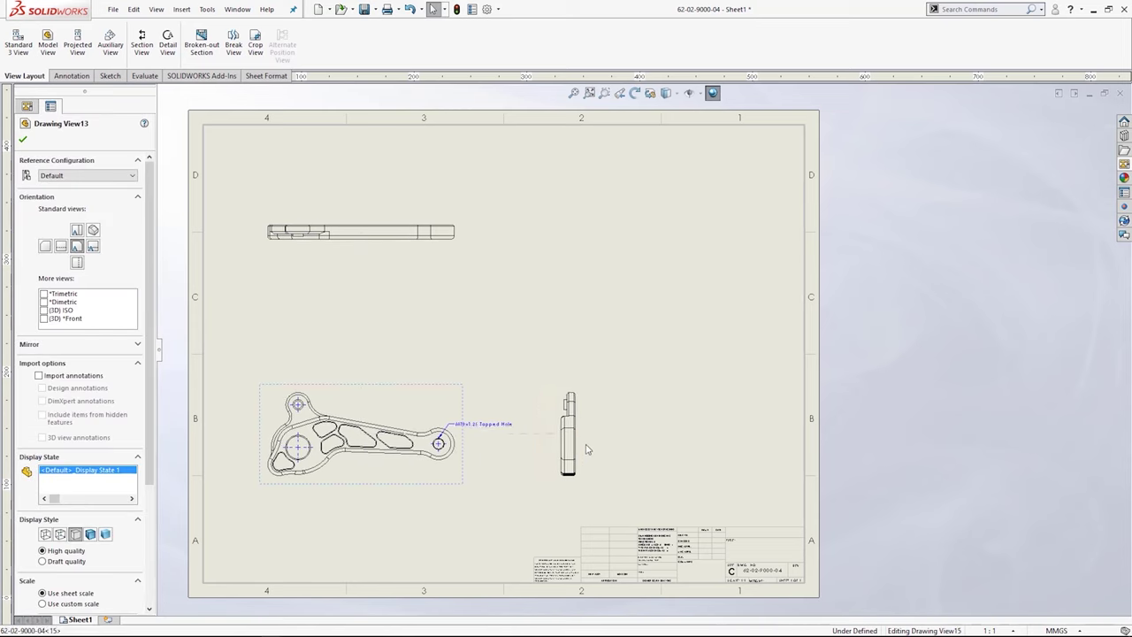
click(642, 457)
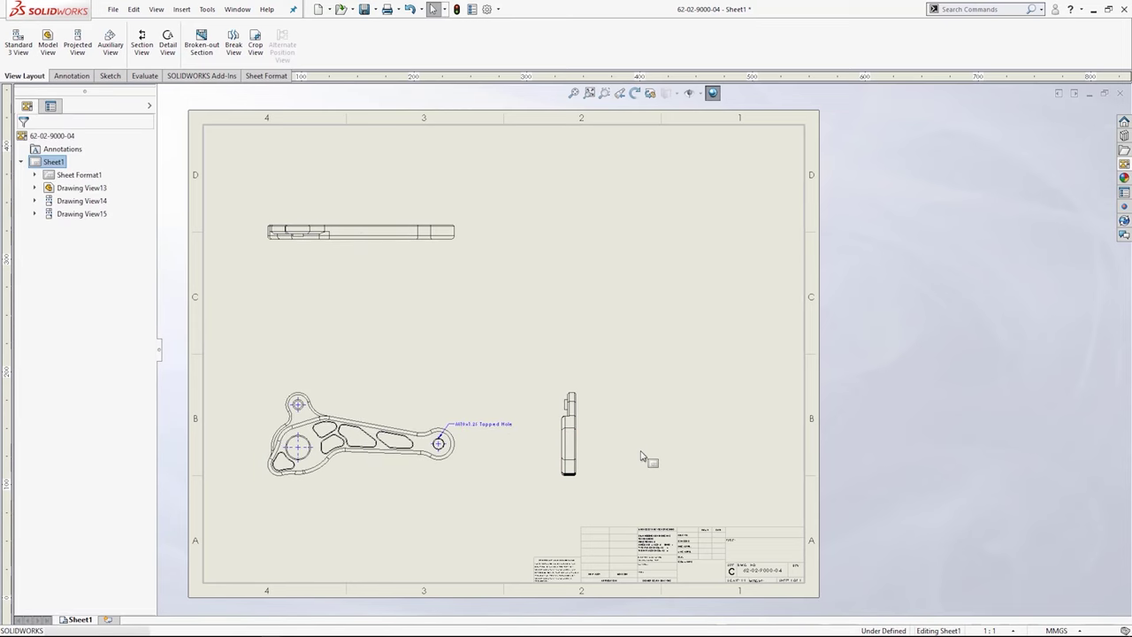
Step: Project an isometric view from the front view into the sheet's upper right
click(83, 54)
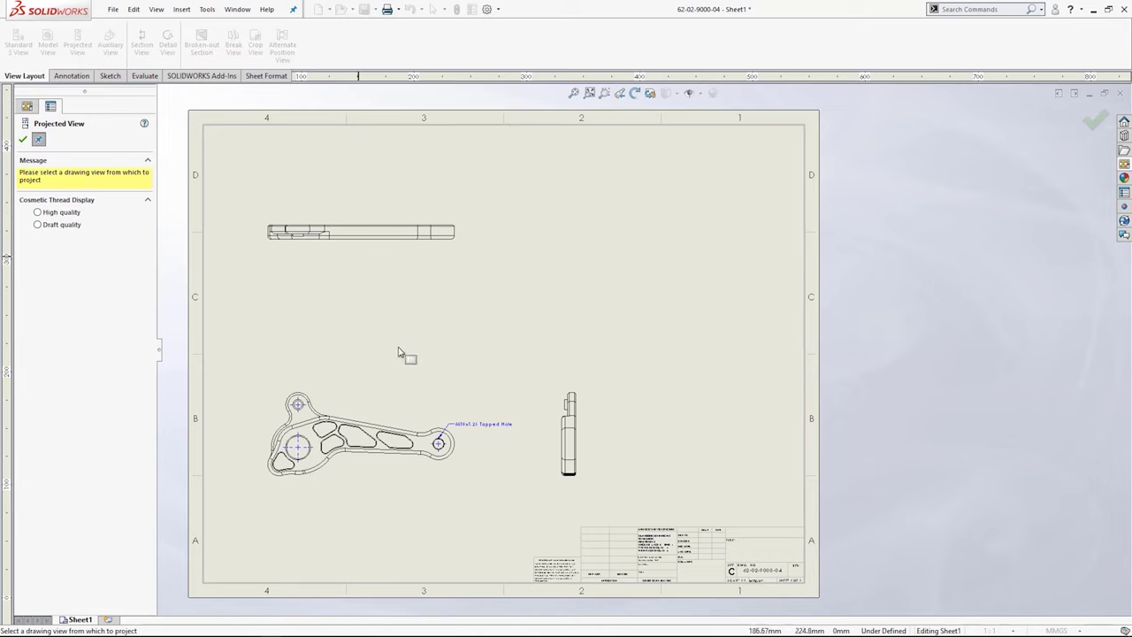
click(387, 394)
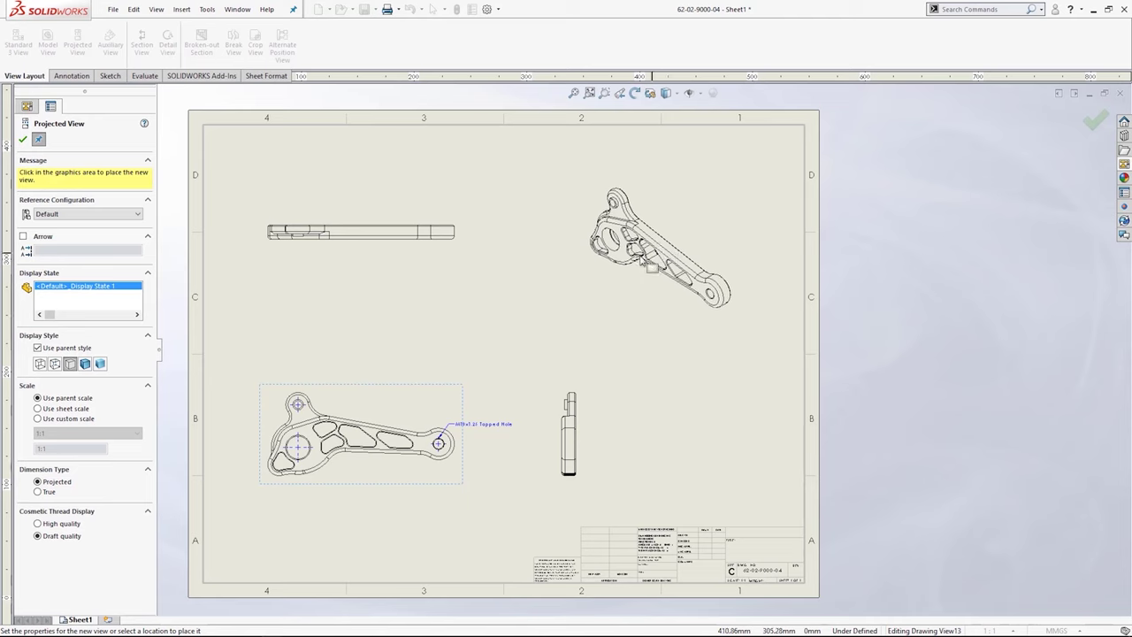
click(609, 260)
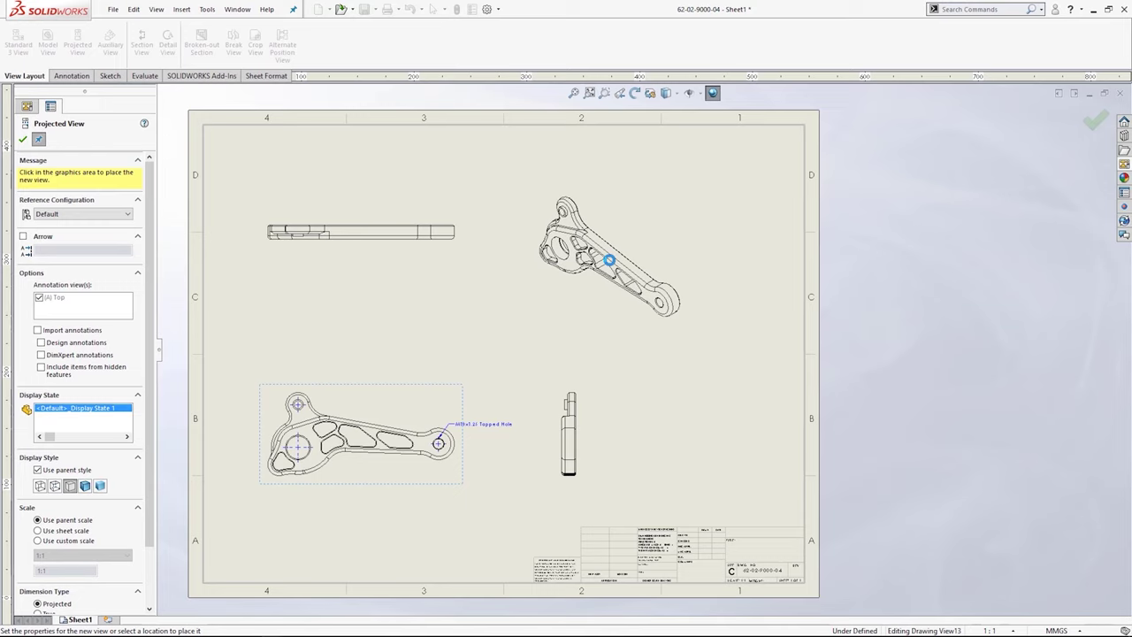
key(Escape)
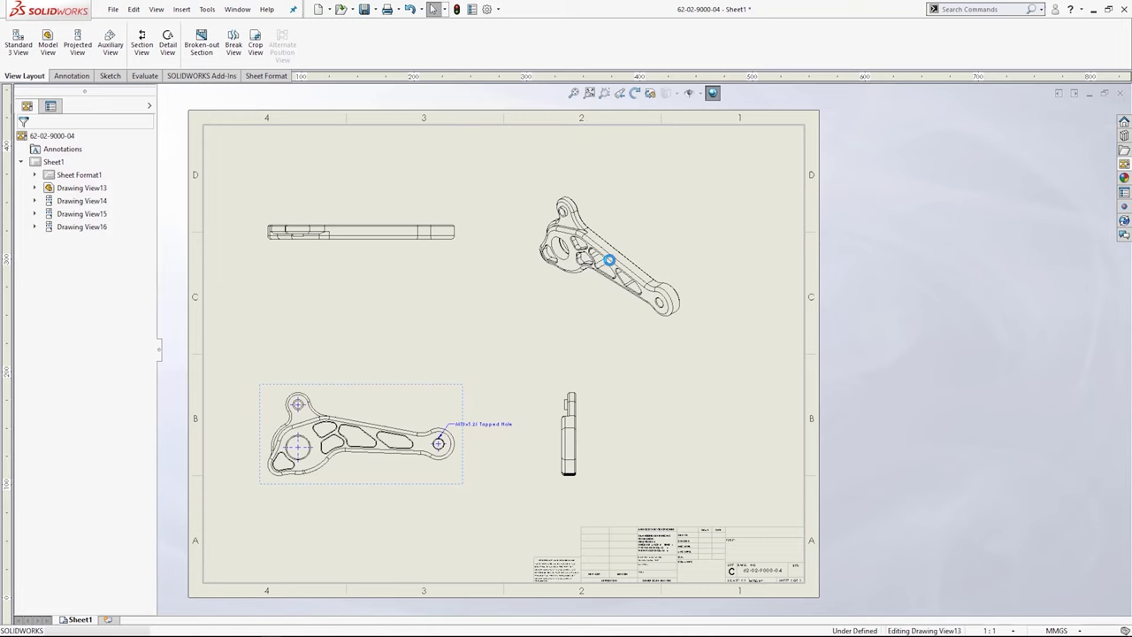
Step: Delete the front, isometric, right and top views from the sheet
click(450, 396)
key(Delete)
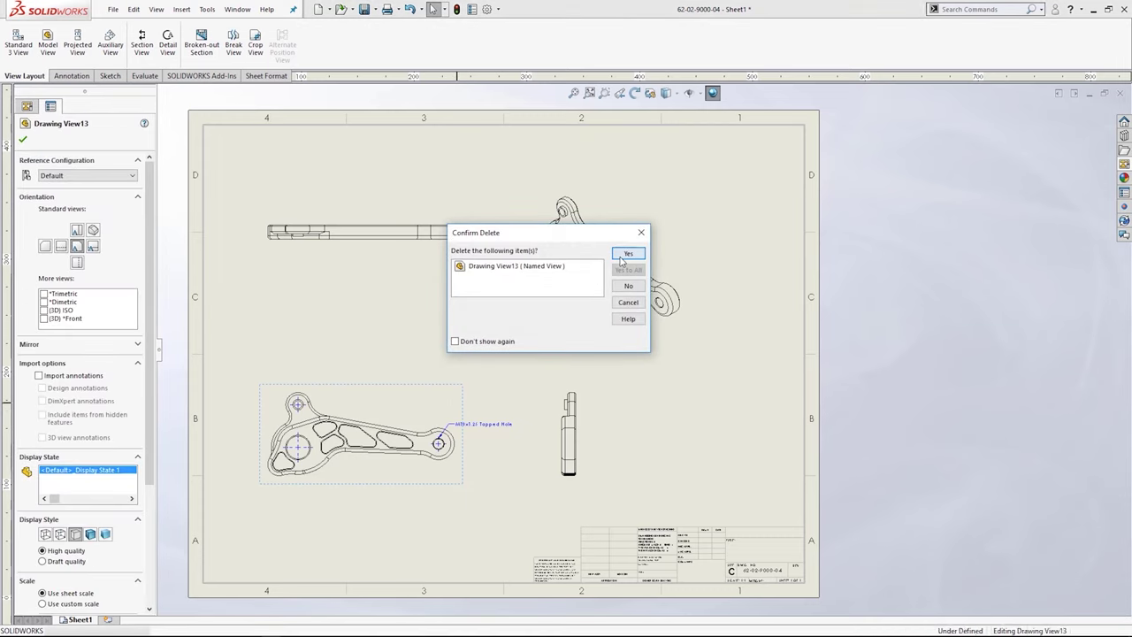
click(622, 256)
click(599, 313)
key(Delete)
key(Return)
click(591, 395)
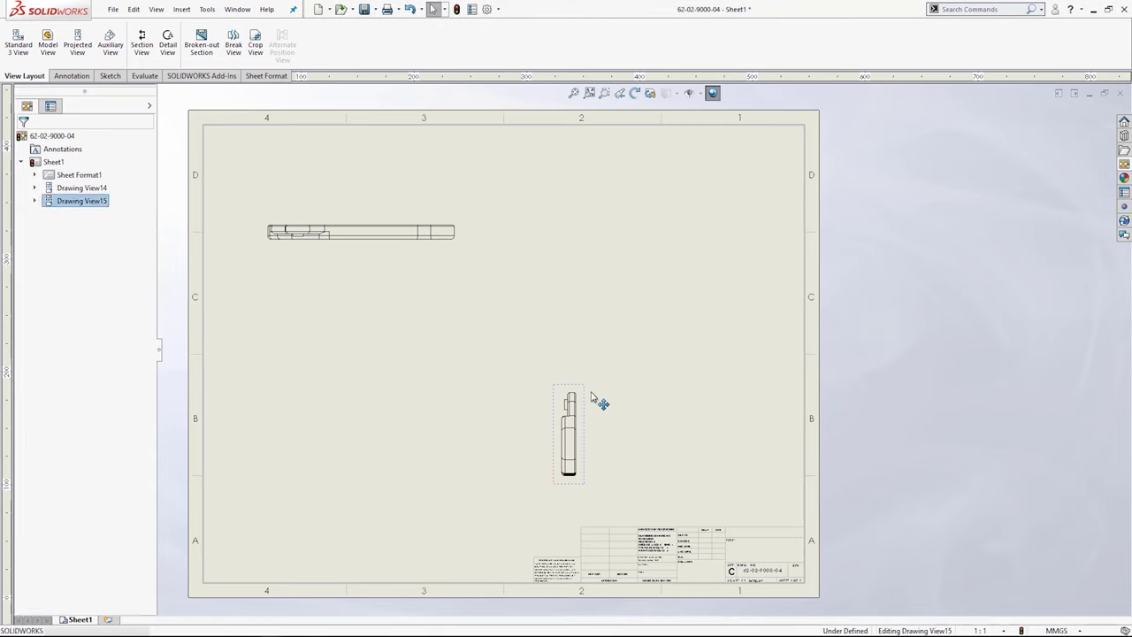
key(Delete)
key(Return)
click(447, 254)
key(Delete)
key(Return)
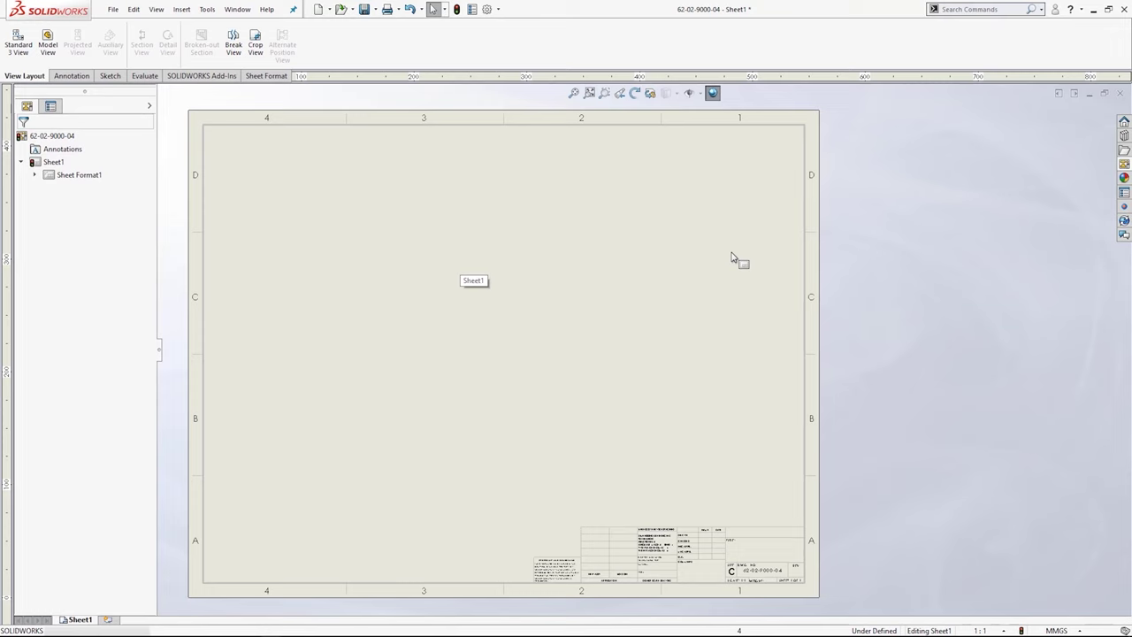
Step: Open the View Palette with the rod's ready-made views and fit the sheet on screen
click(1124, 167)
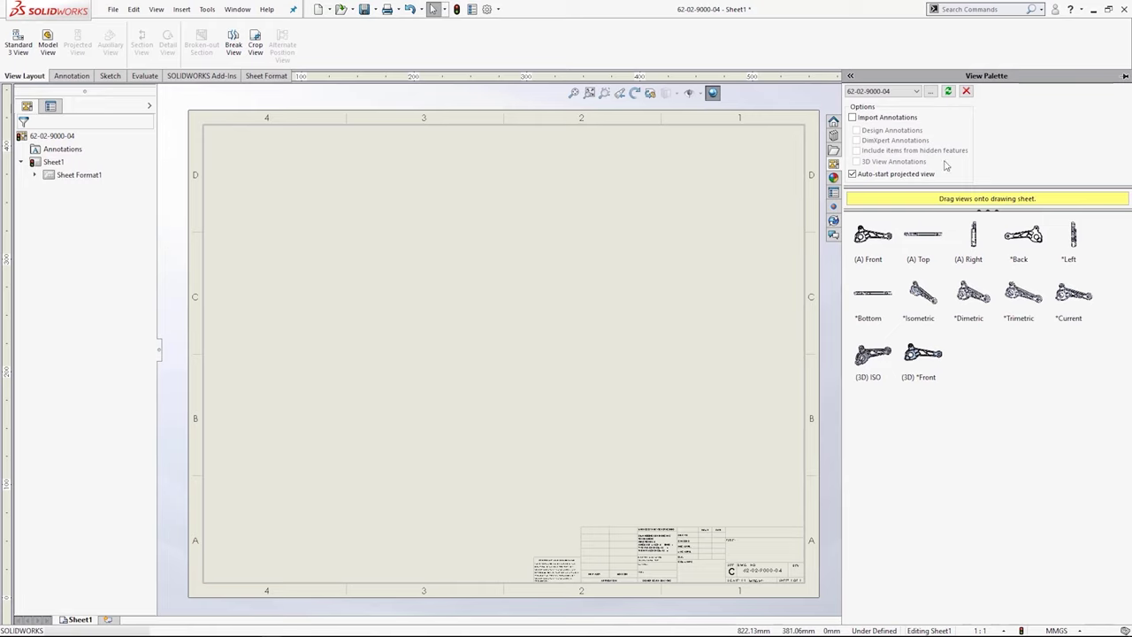
click(916, 92)
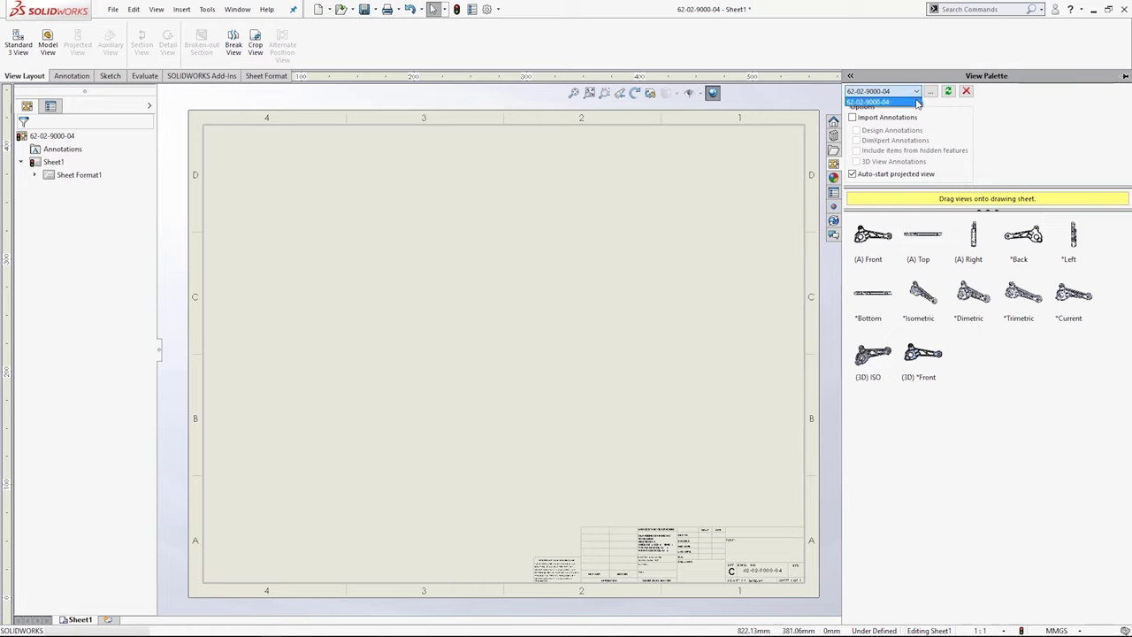
click(1042, 131)
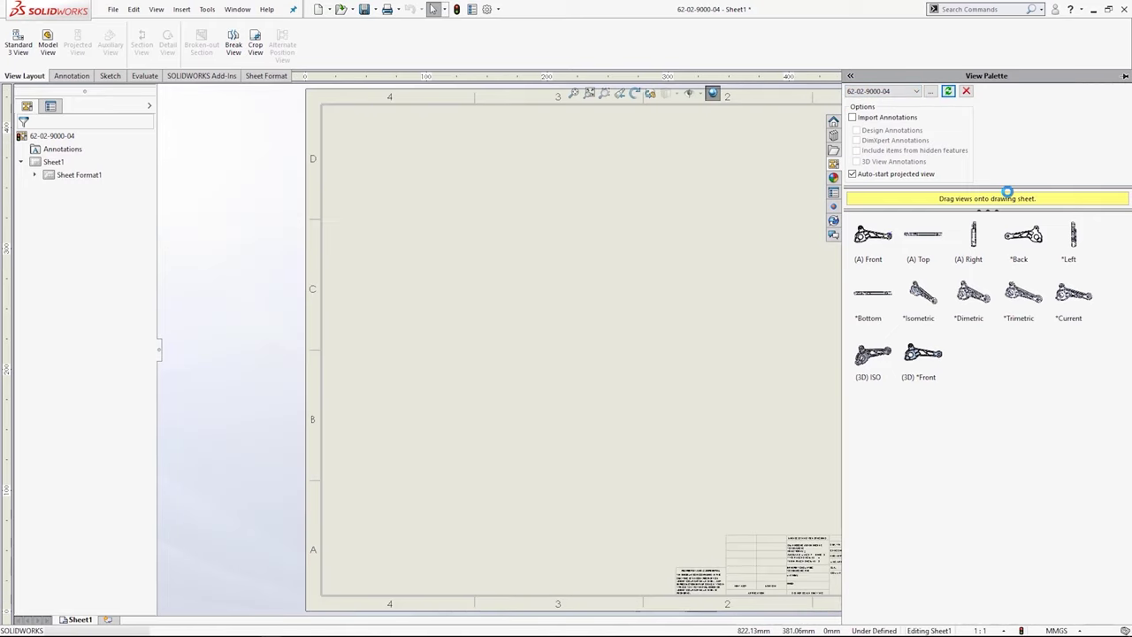
key(f)
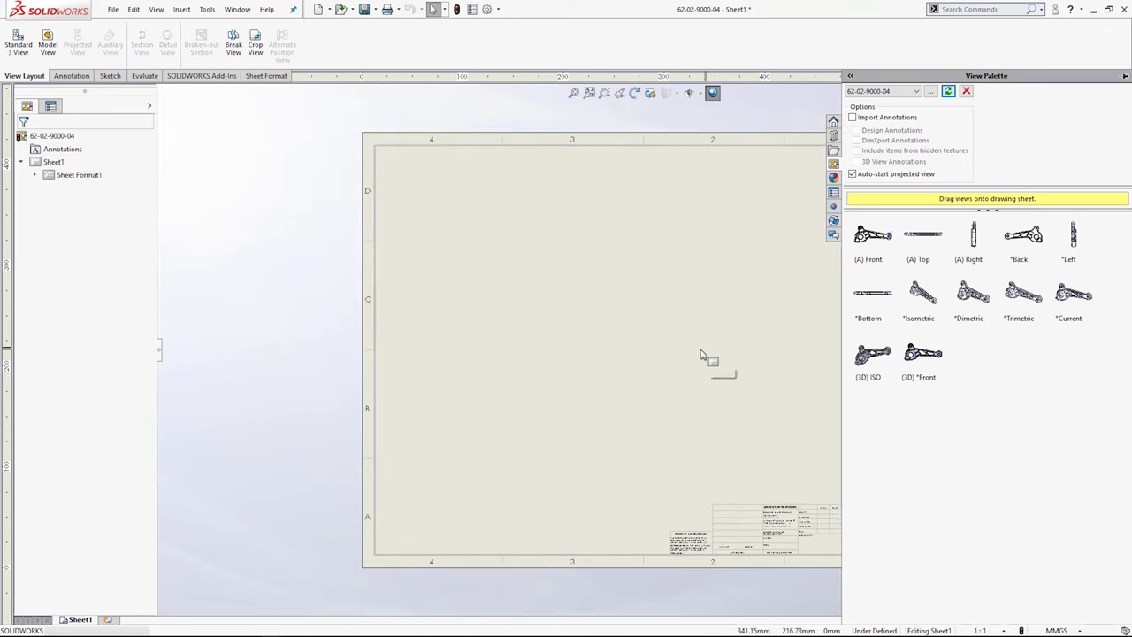
scroll(562, 362, down, 2)
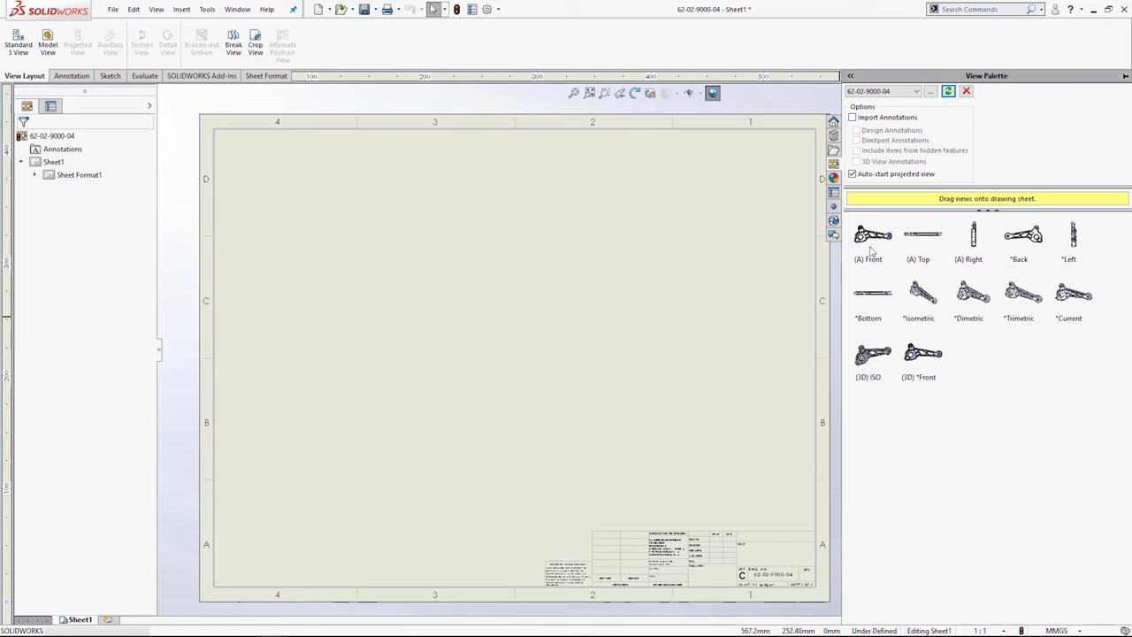
Step: Drop the (A) Front view from the palette onto the sheet, then delete it again
drag(871, 240, 380, 453)
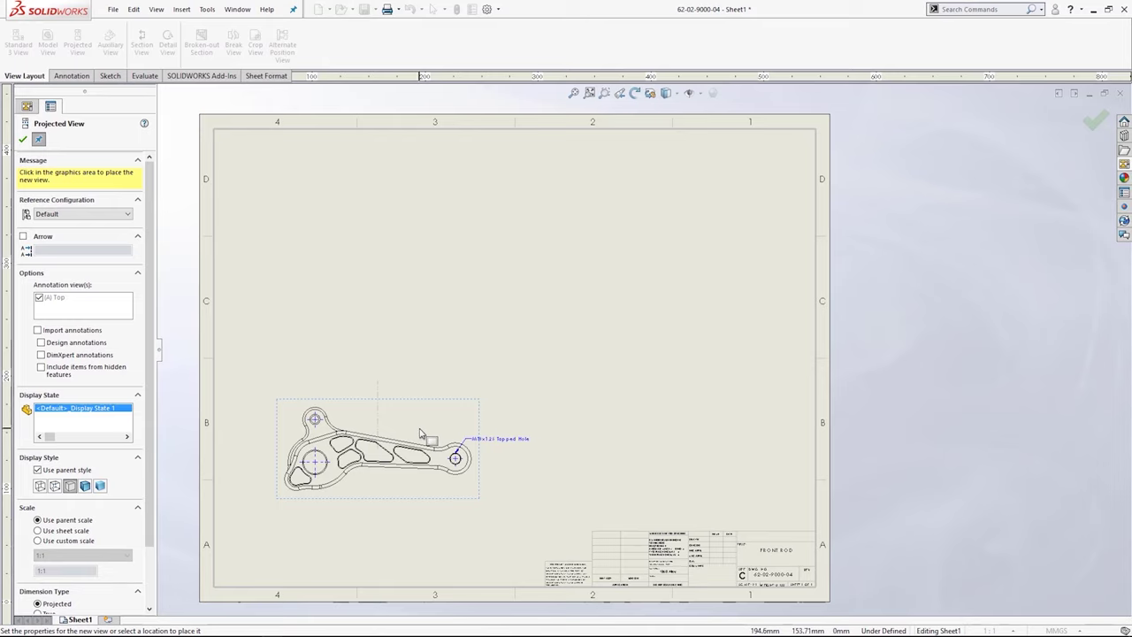
key(Escape)
click(1122, 167)
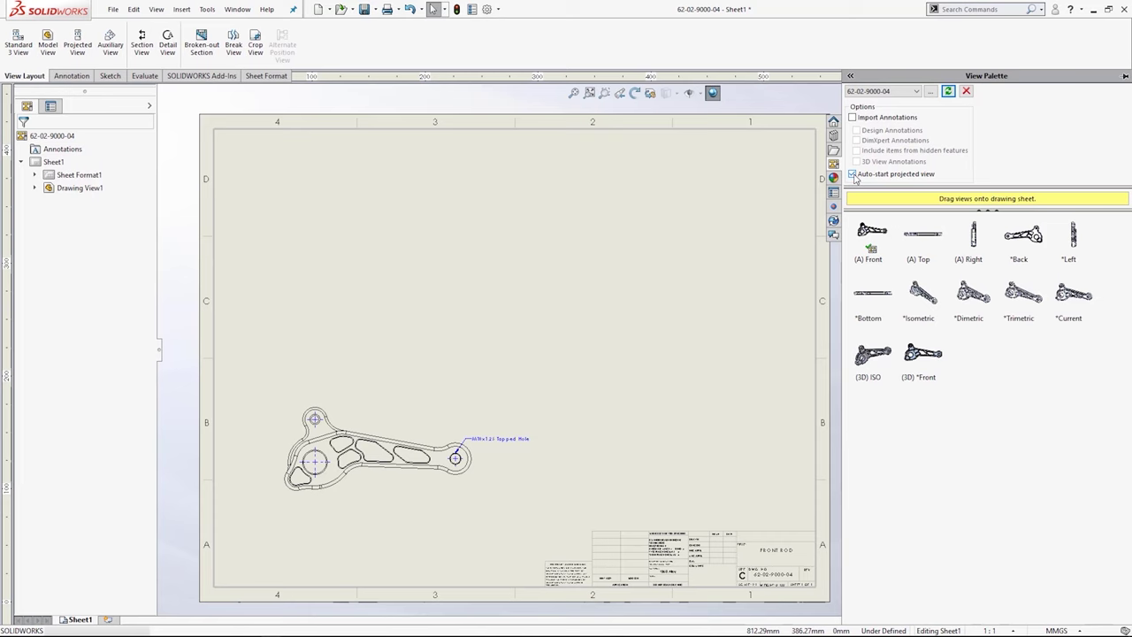
click(442, 416)
key(Delete)
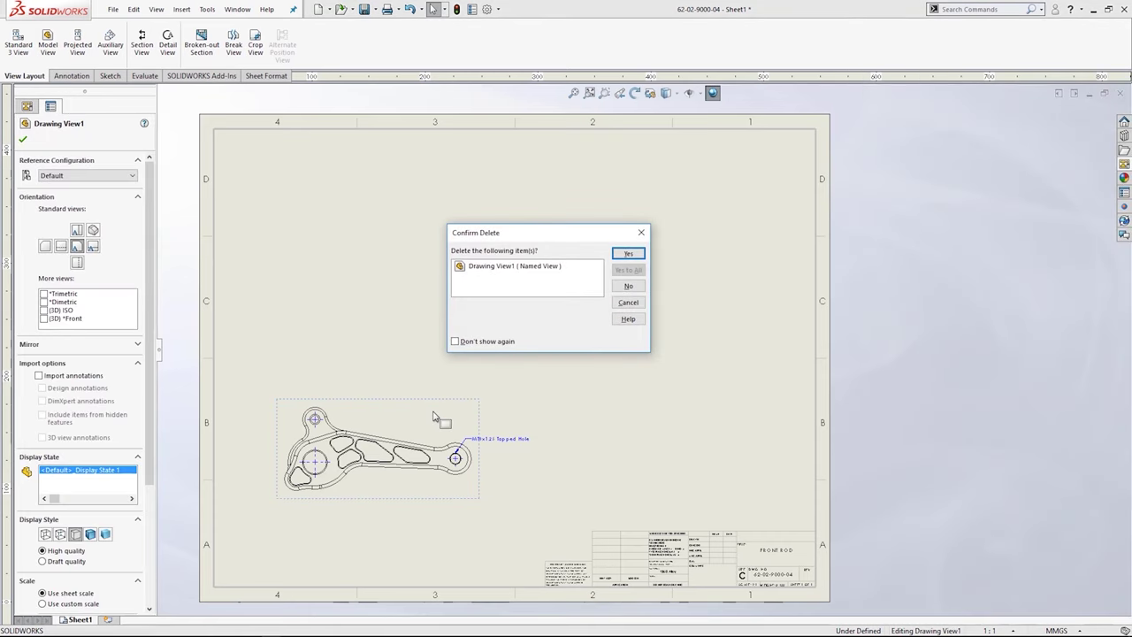
key(Return)
Step: Place (A) Front at lower left with projected top, right and isometric views
click(1122, 168)
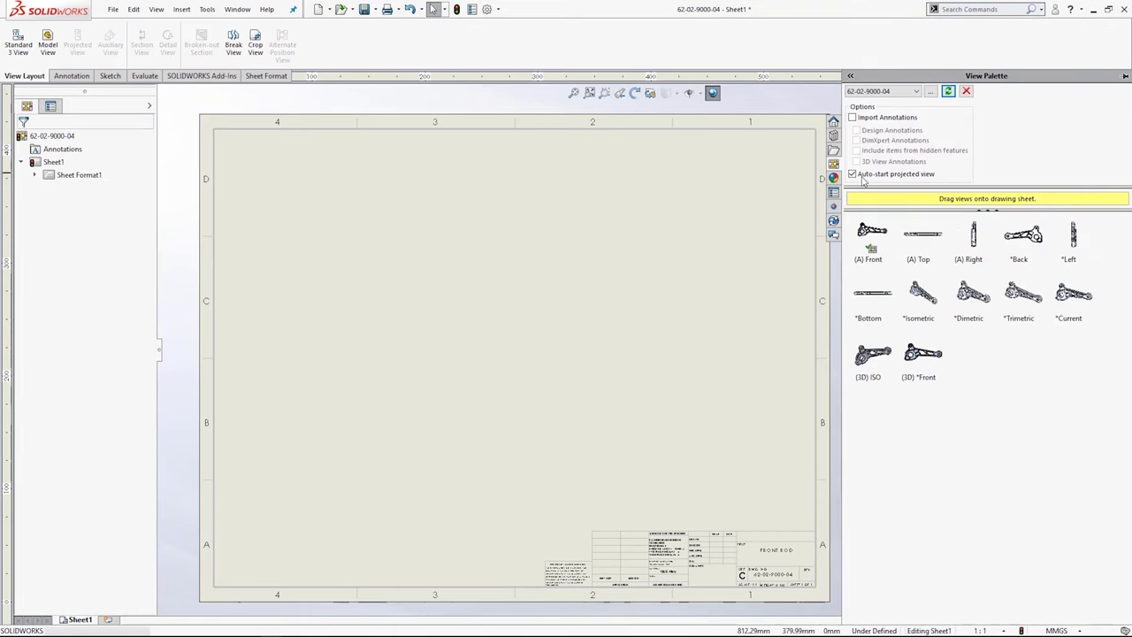
drag(872, 235, 399, 459)
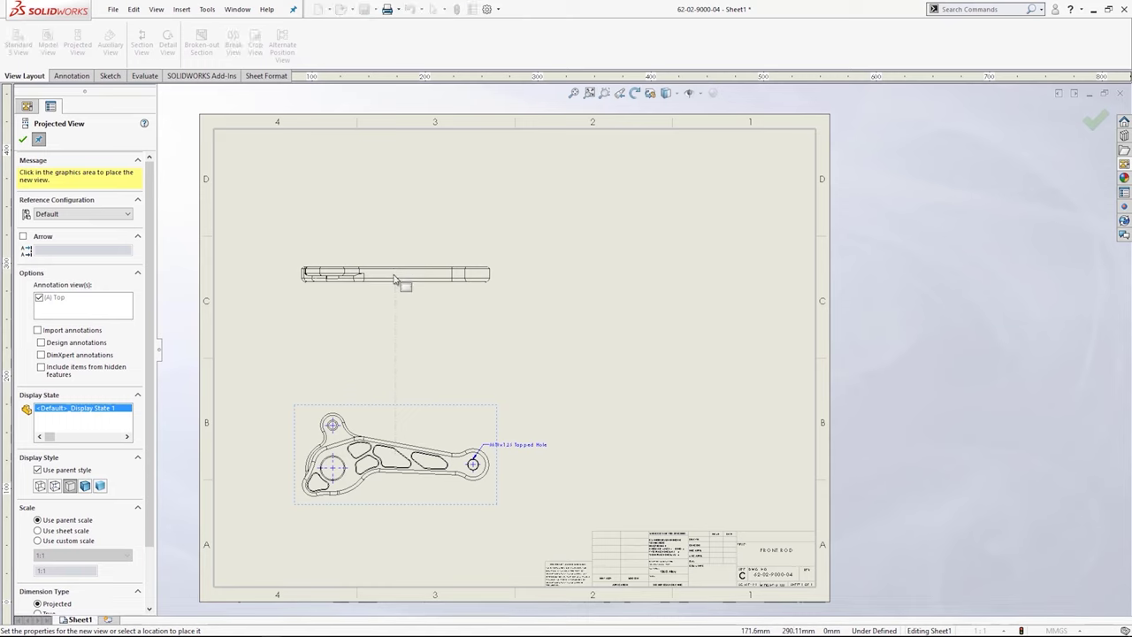
click(395, 279)
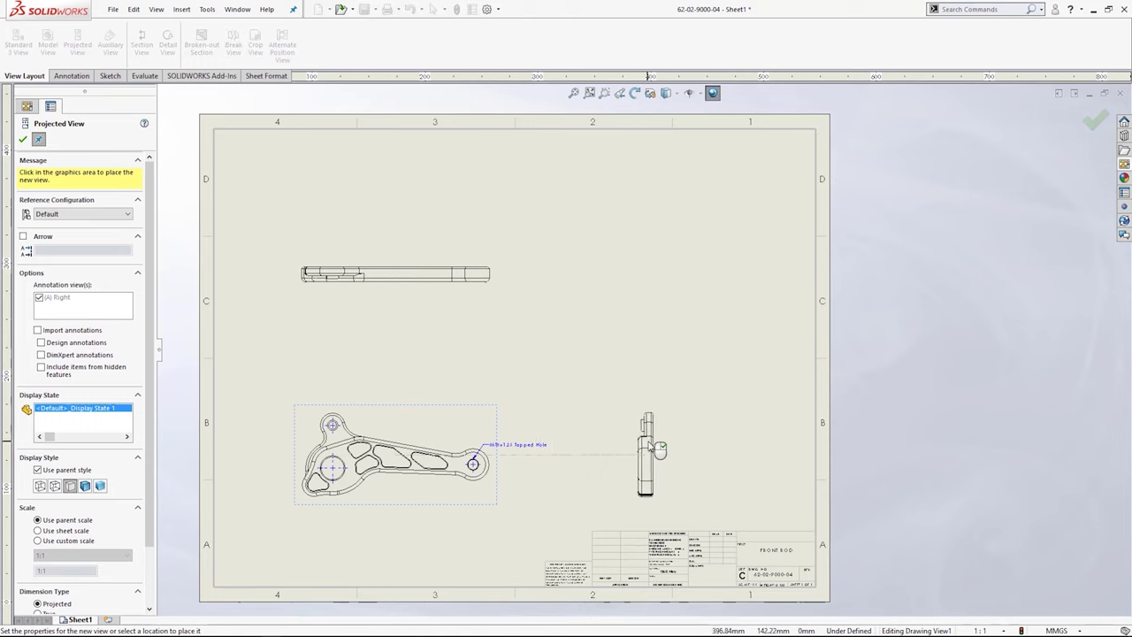
click(656, 447)
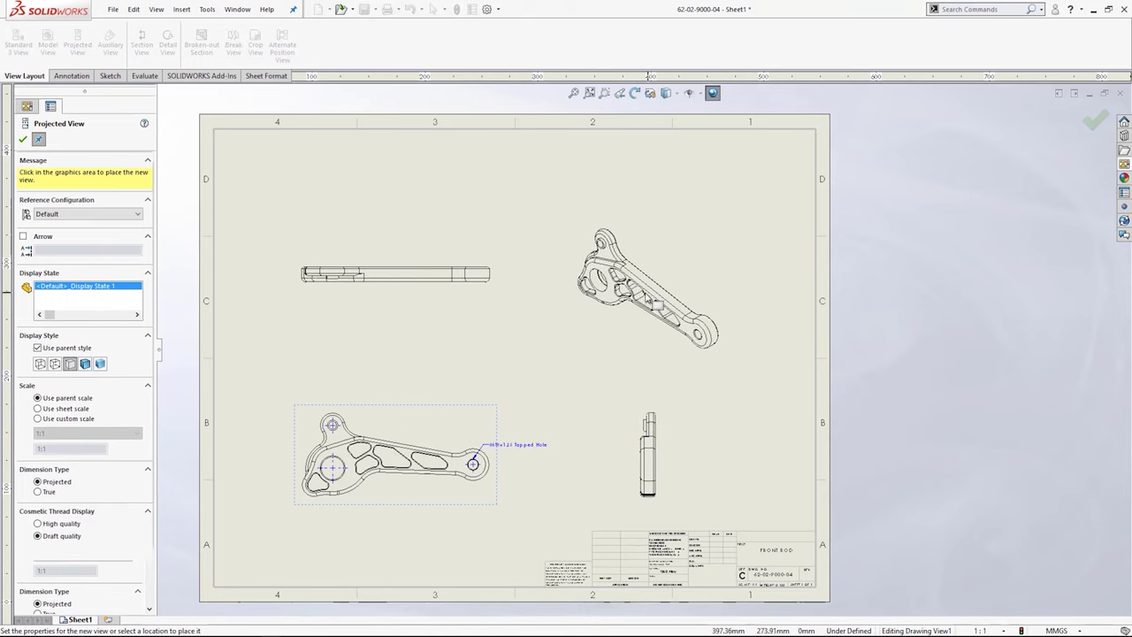
click(632, 287)
key(Escape)
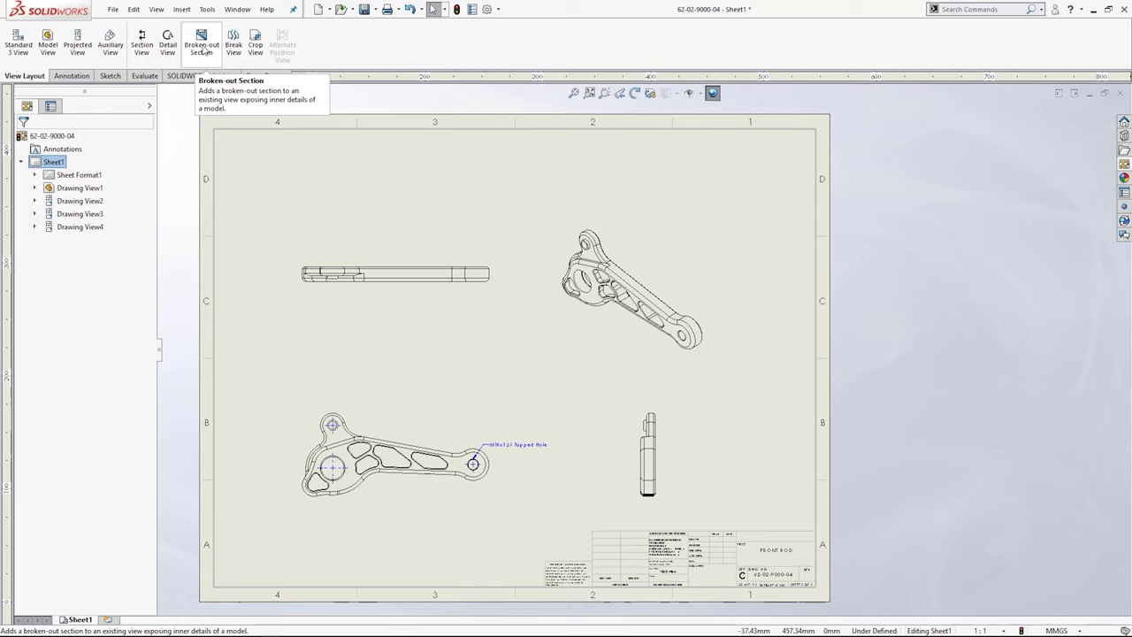
Step: Cut a vertical section line through the centre of the front view's large hole
click(146, 49)
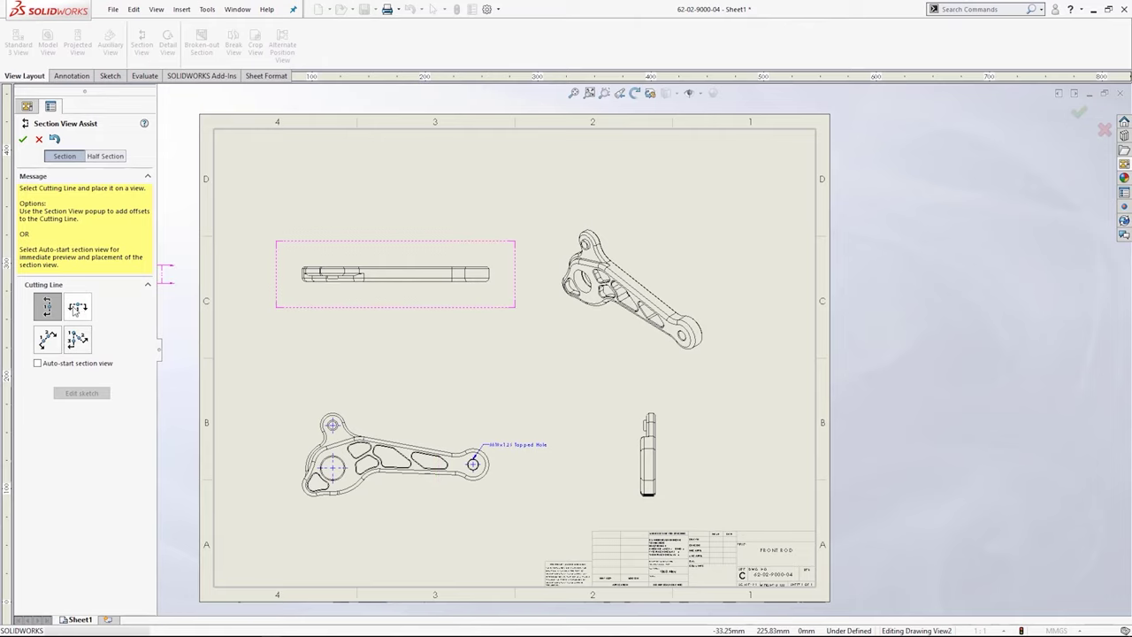
click(55, 308)
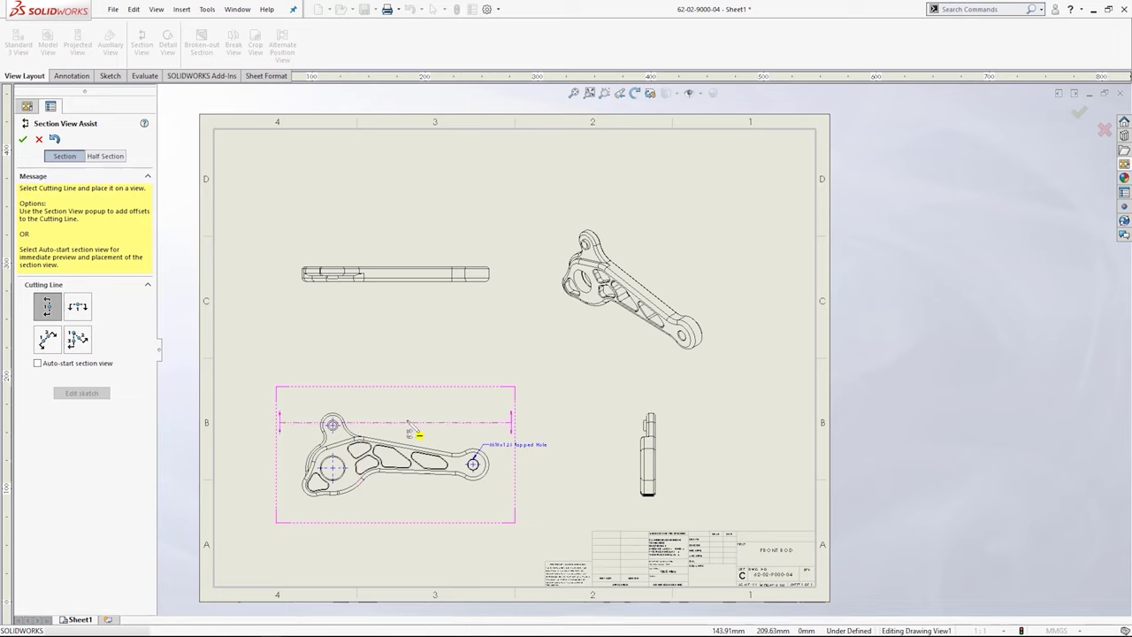
key(Tab)
key(Tab)
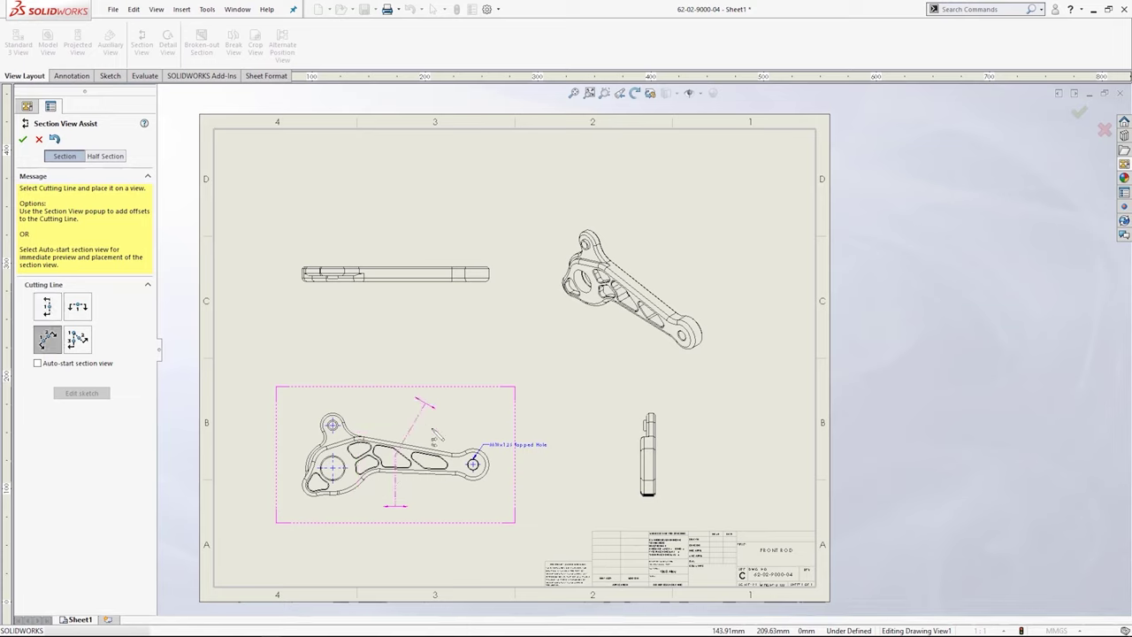
key(Tab)
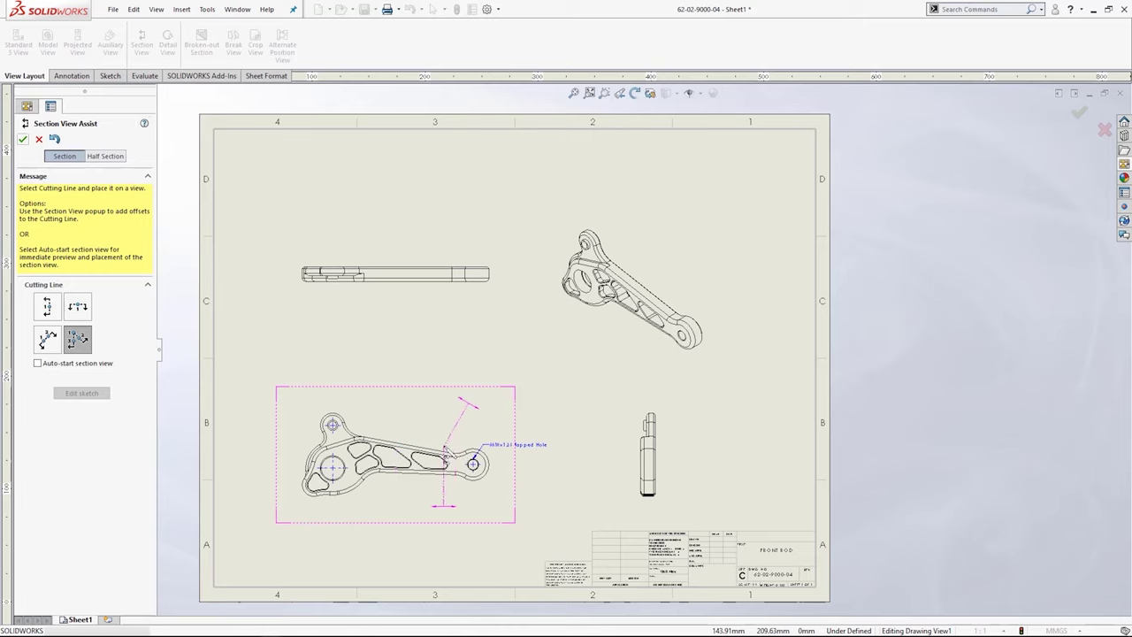
click(49, 307)
scroll(407, 491, down, 3)
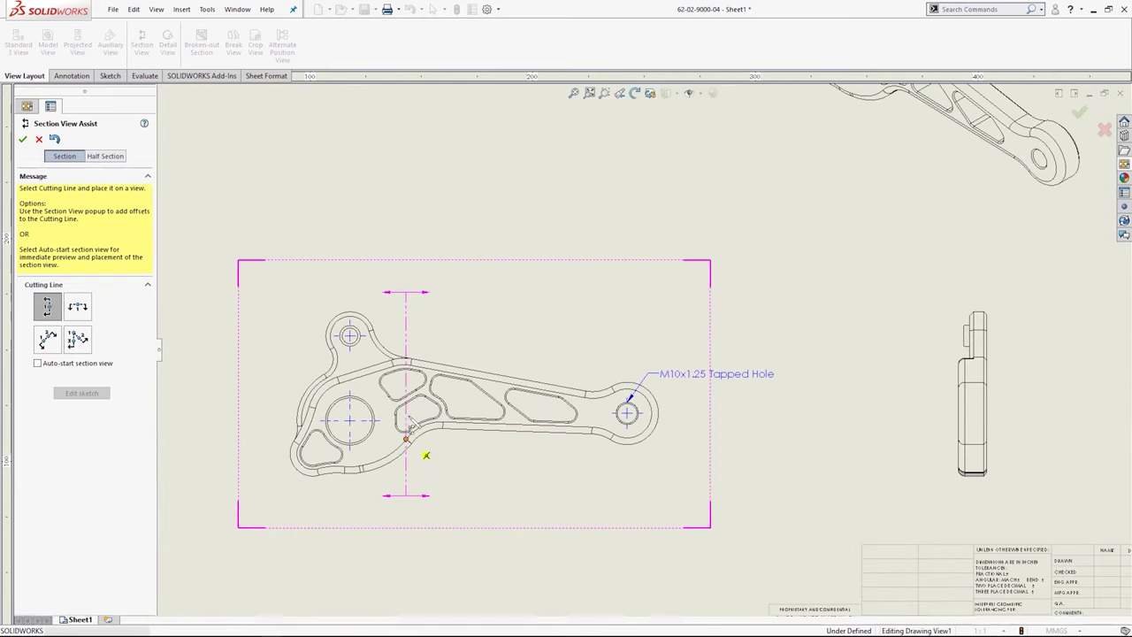
scroll(409, 423, down, 3)
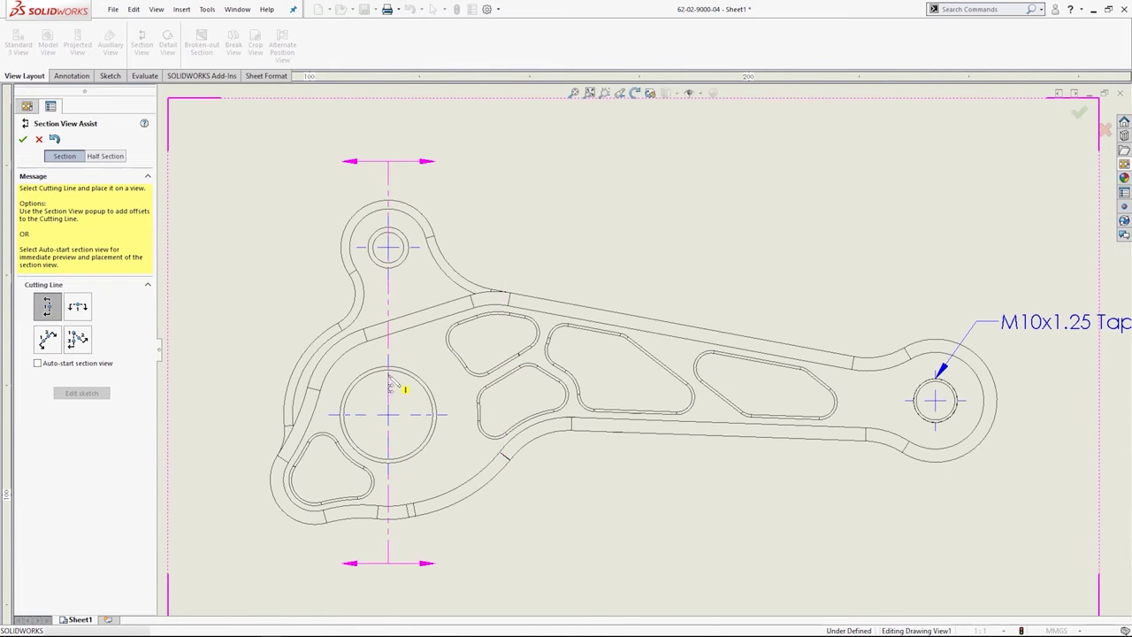
click(388, 377)
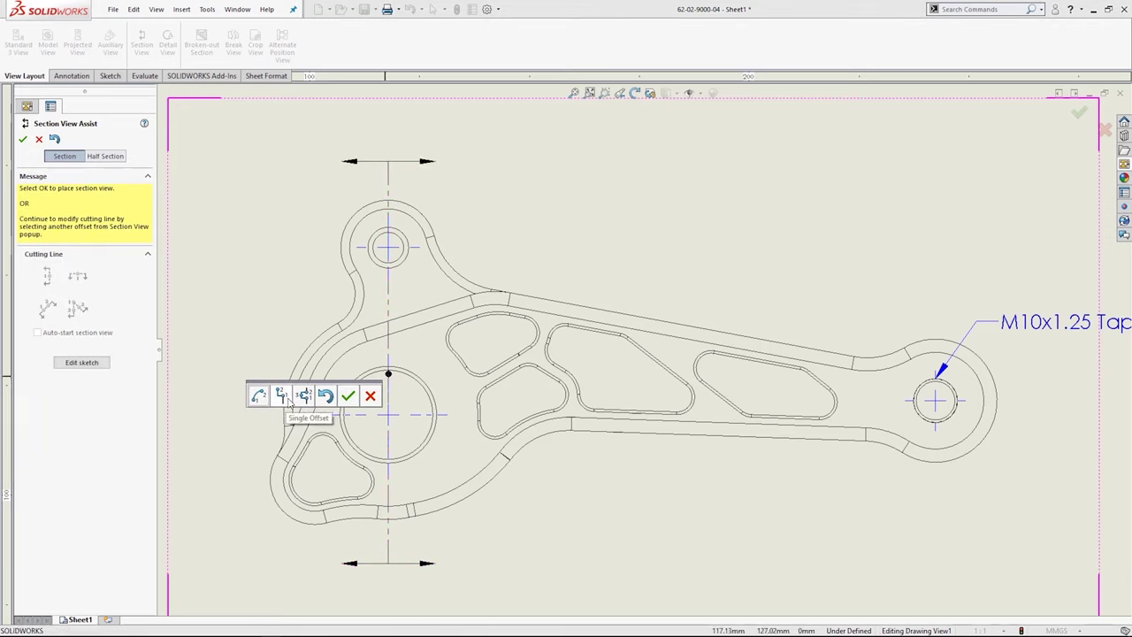
click(348, 395)
Step: Place Section A-A right of the side view and nudge it slightly left
scroll(645, 420, up, 6)
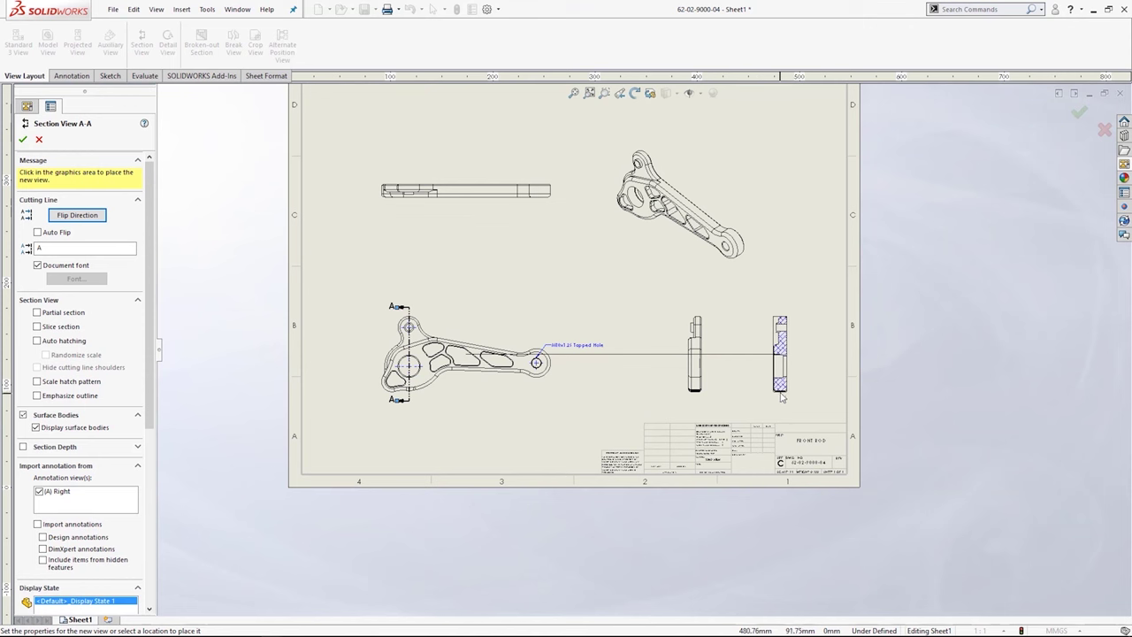
click(795, 405)
scroll(759, 393, down, 3)
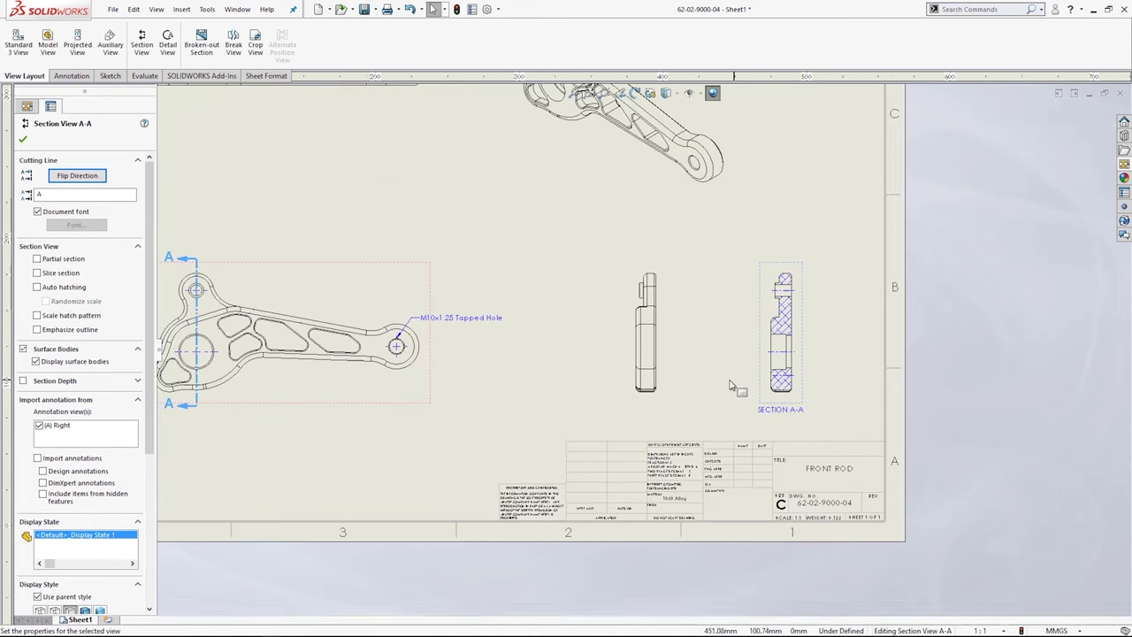
click(651, 363)
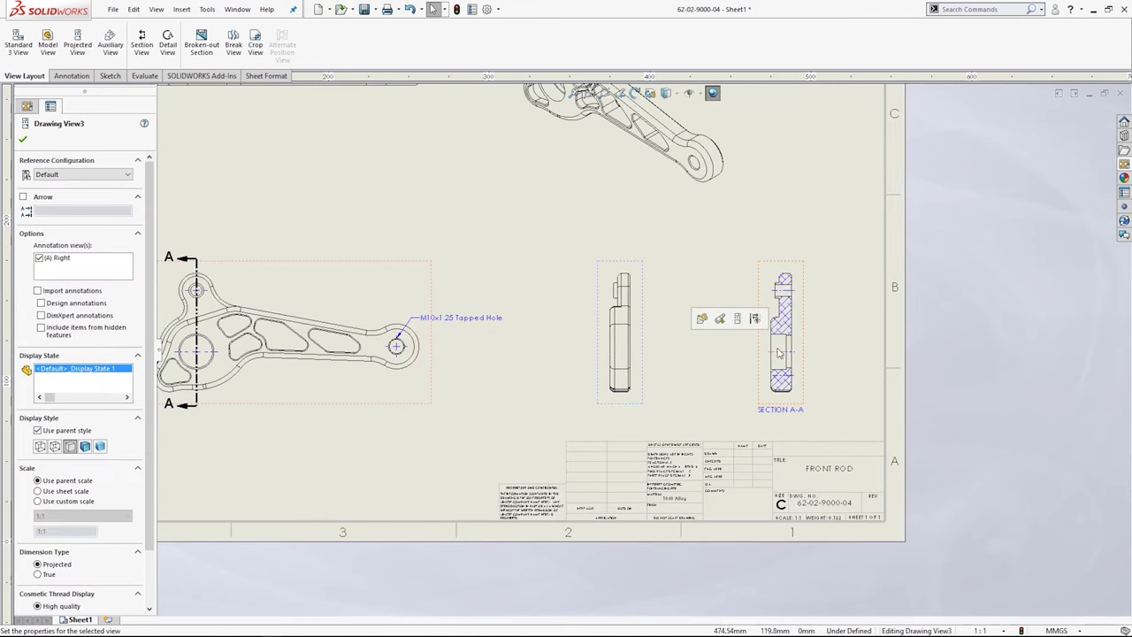
drag(800, 337, 786, 337)
click(783, 336)
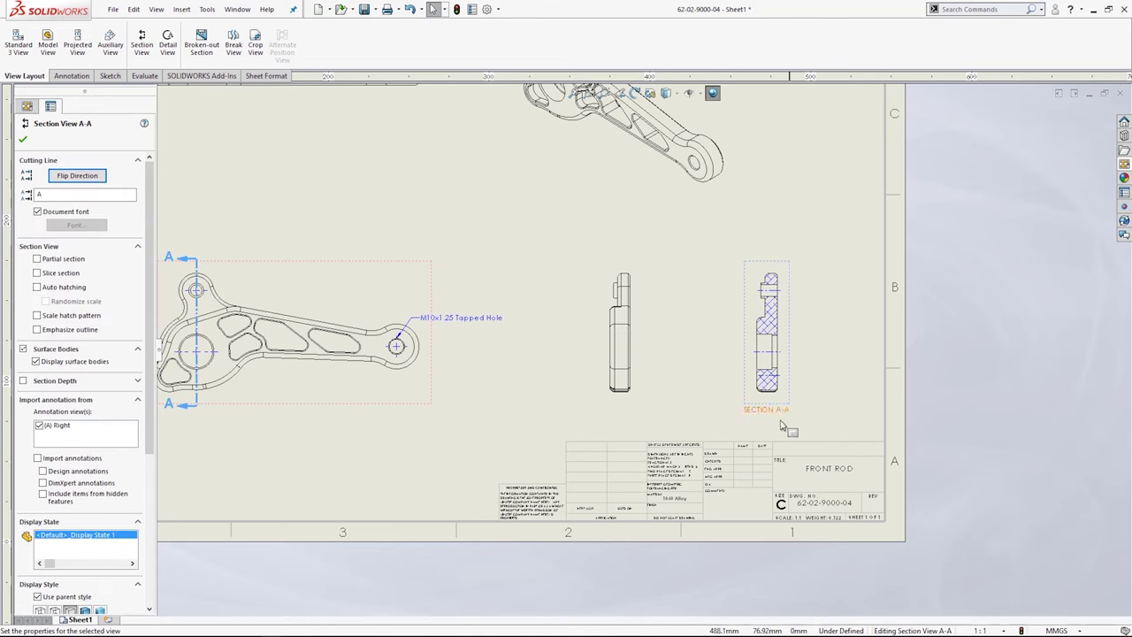
middle_drag(228, 303, 352, 327)
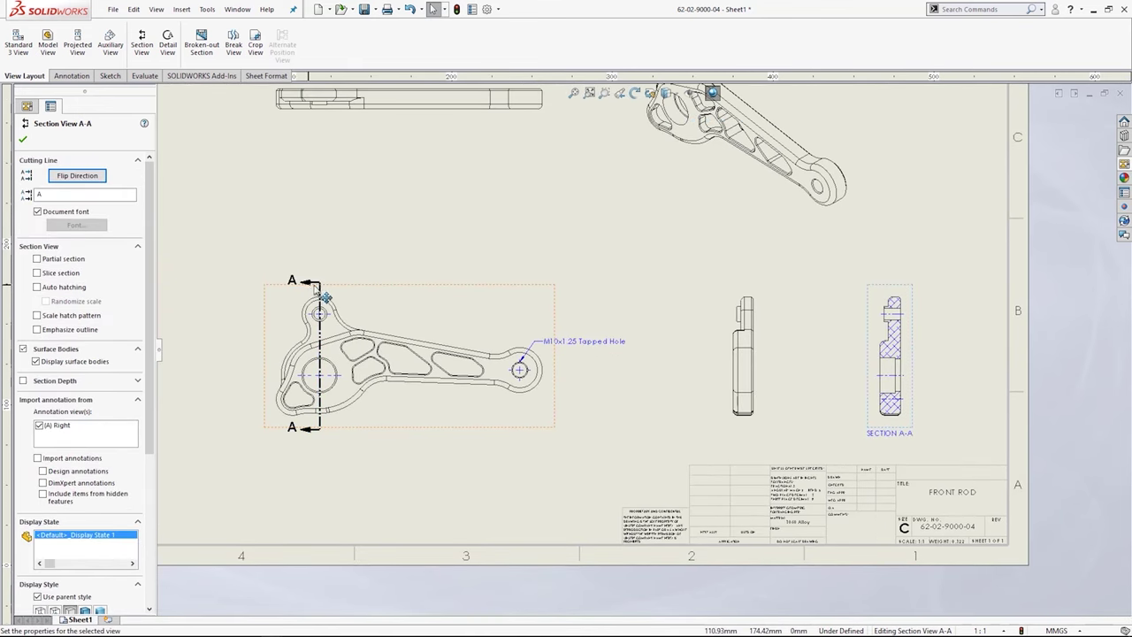
Step: Nudge the side view left, the isometric view up-right and the top view down
click(943, 376)
key(f)
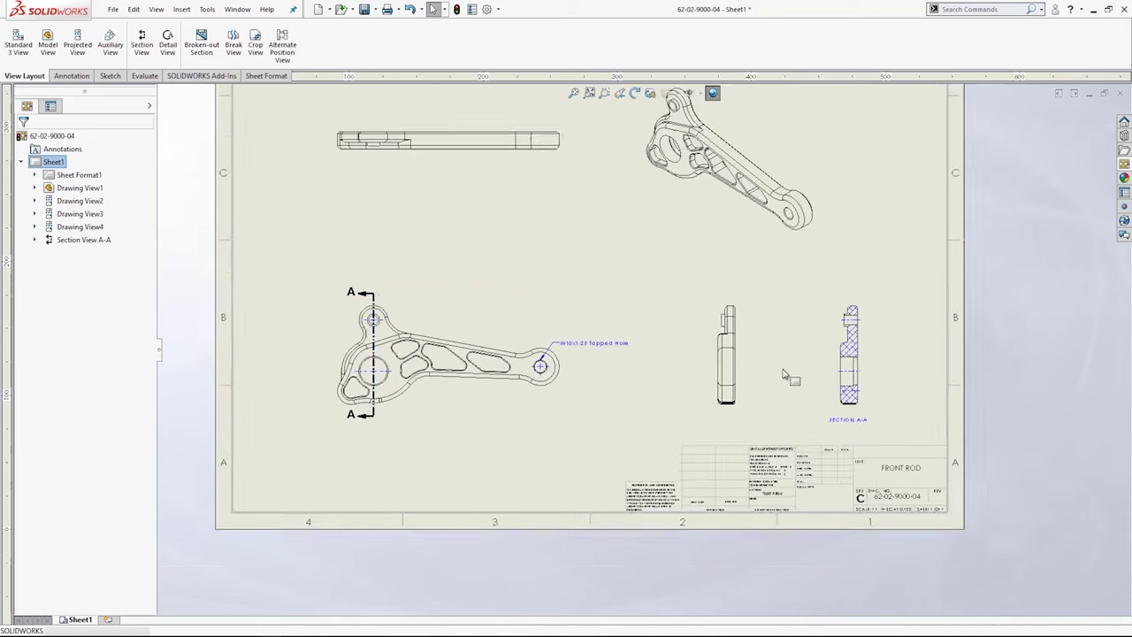
drag(720, 397, 708, 398)
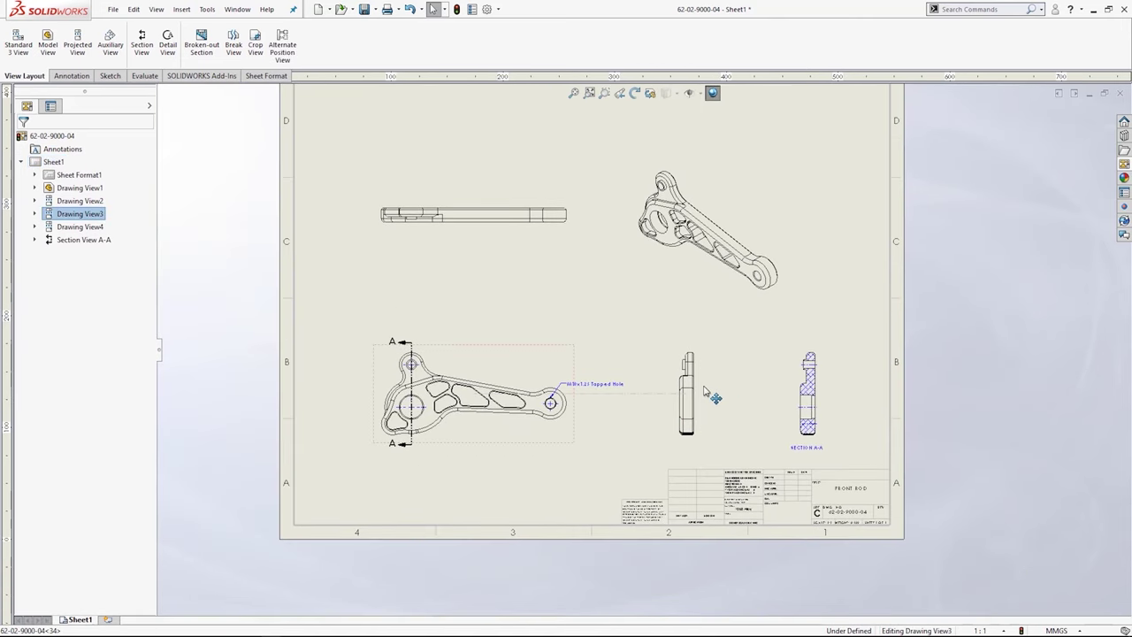
click(770, 321)
drag(776, 321, 787, 315)
click(786, 308)
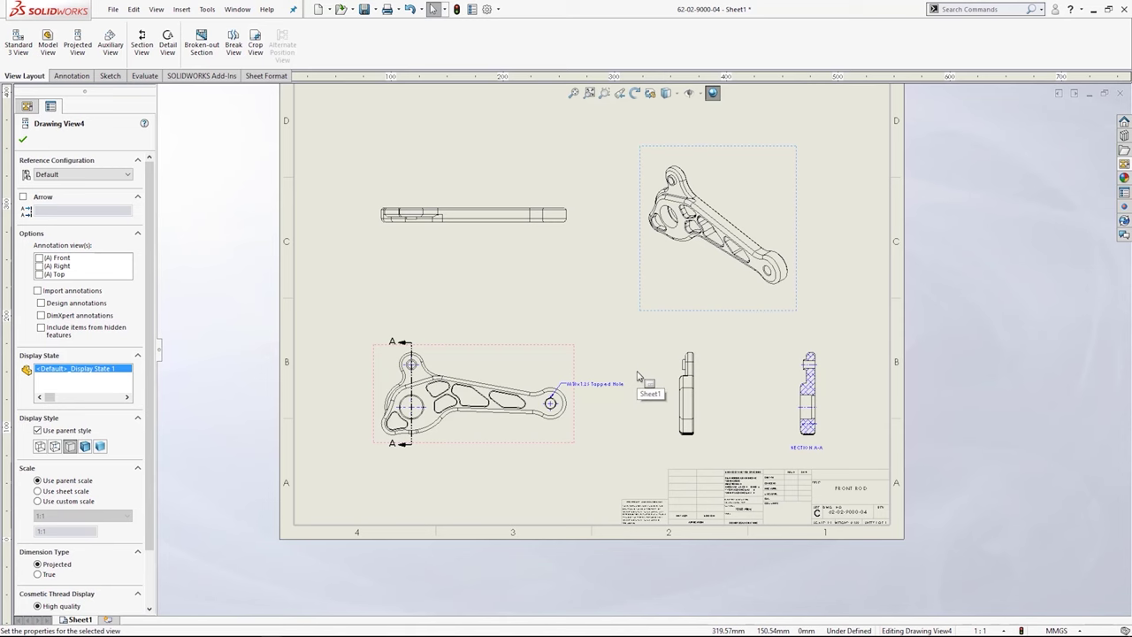
scroll(551, 332, down, 2)
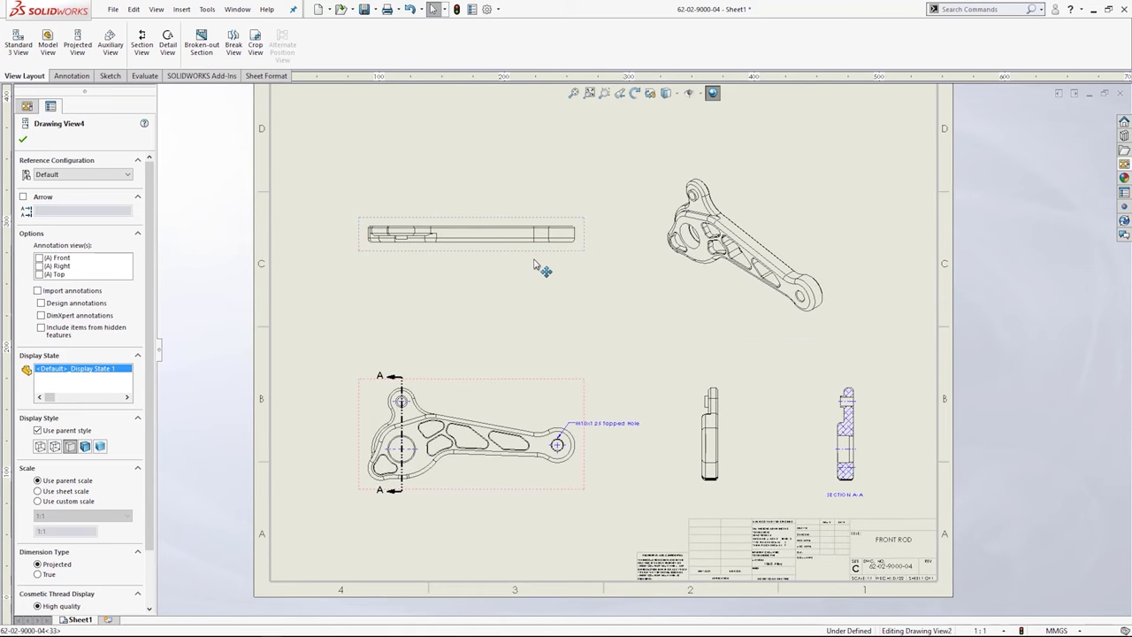
drag(533, 263, 532, 270)
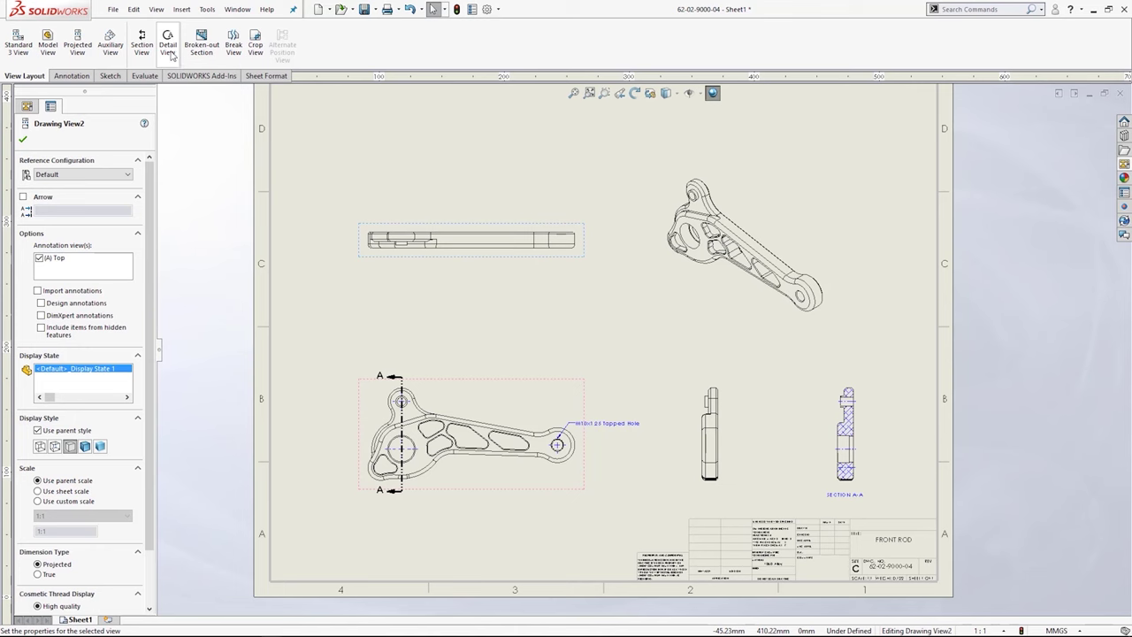
Step: Add Detail B circling the tapped hole and place it at the top of the sheet
click(168, 44)
scroll(589, 460, down, 4)
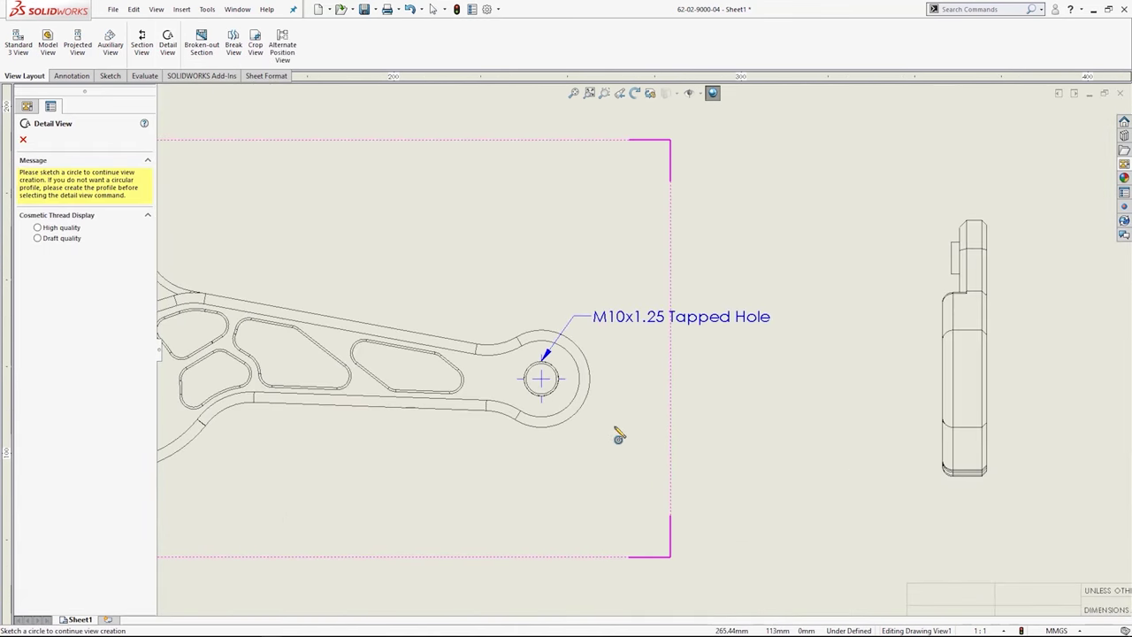
click(541, 379)
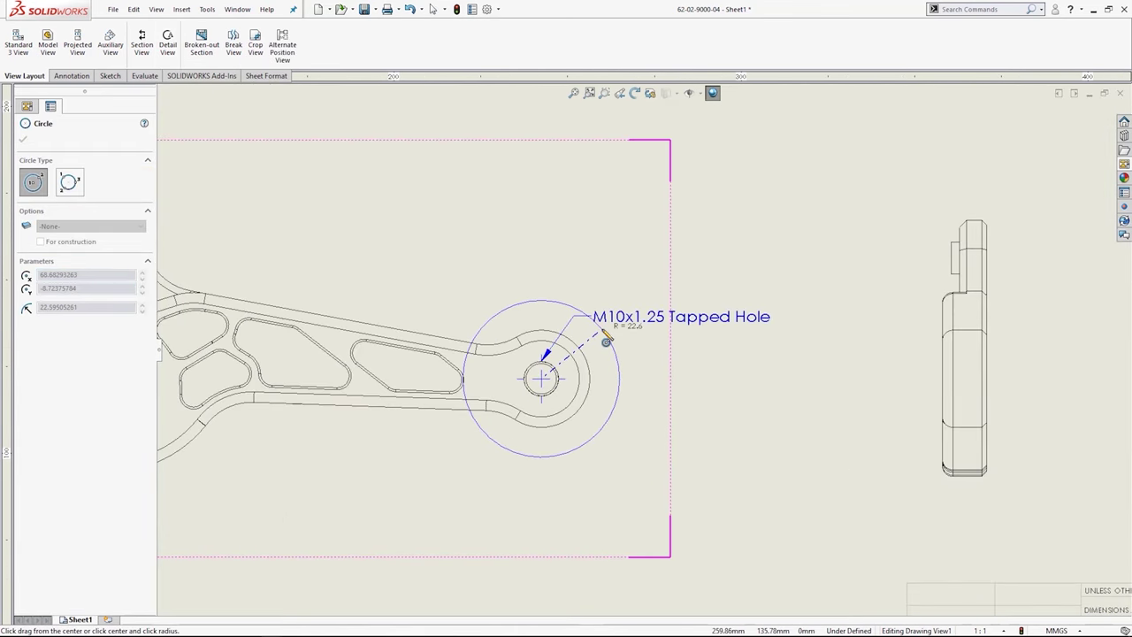
click(606, 339)
scroll(593, 347, up, 5)
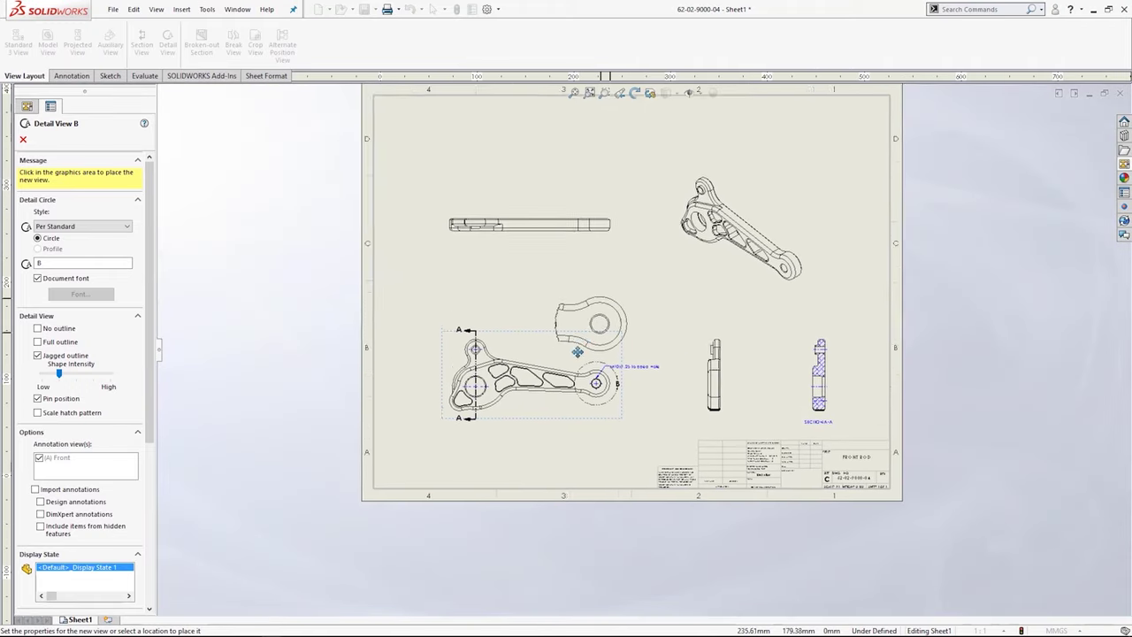
middle_drag(577, 352, 561, 410)
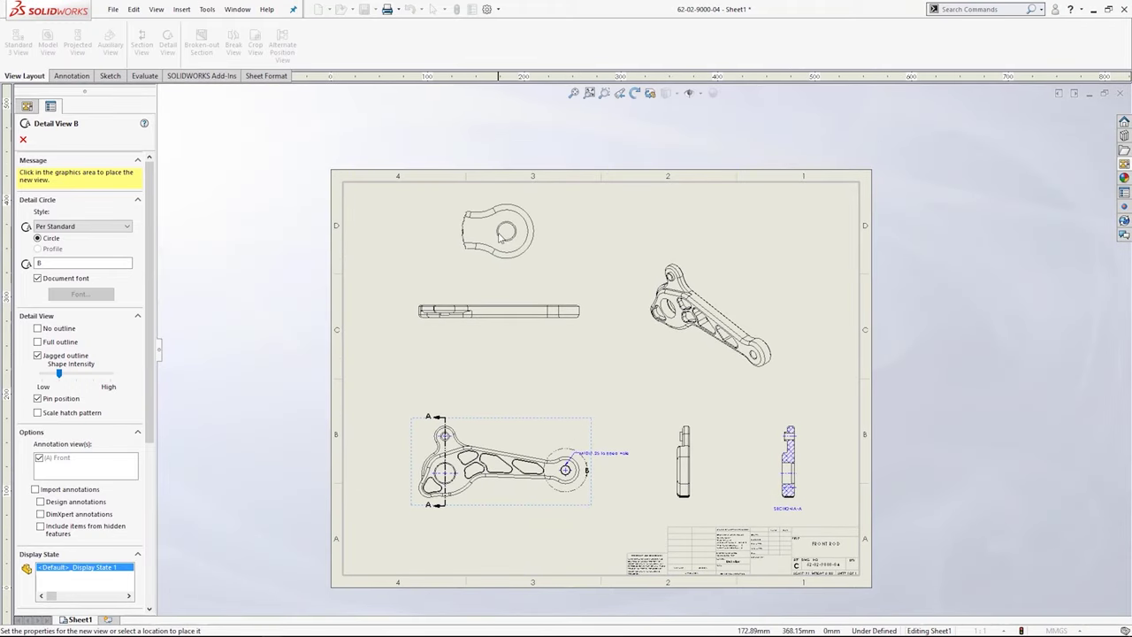
click(502, 241)
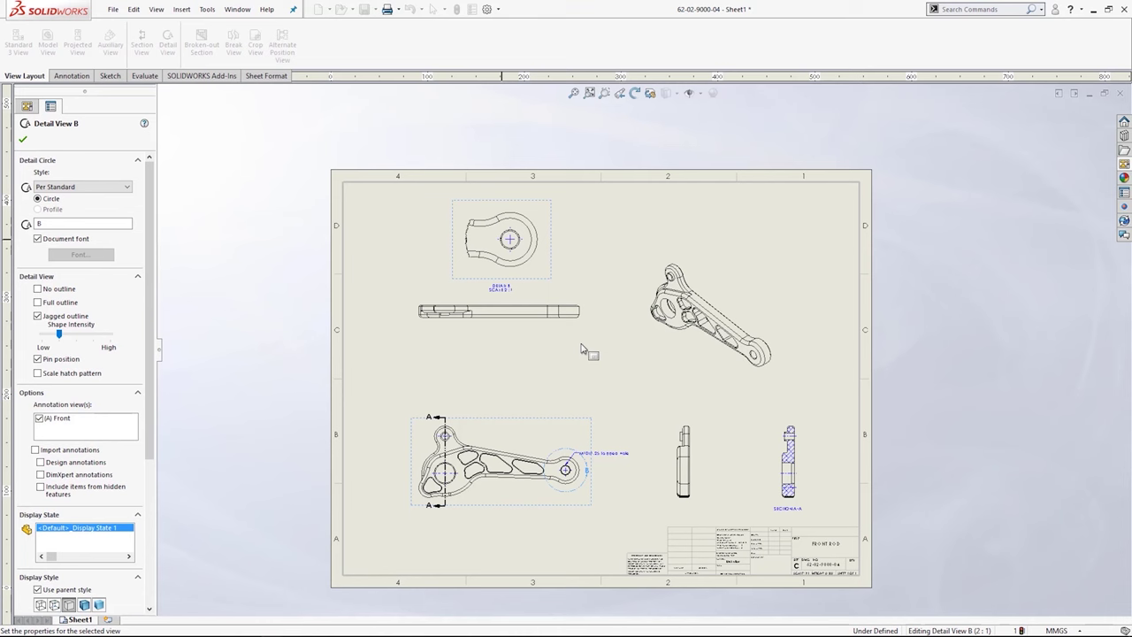
click(541, 349)
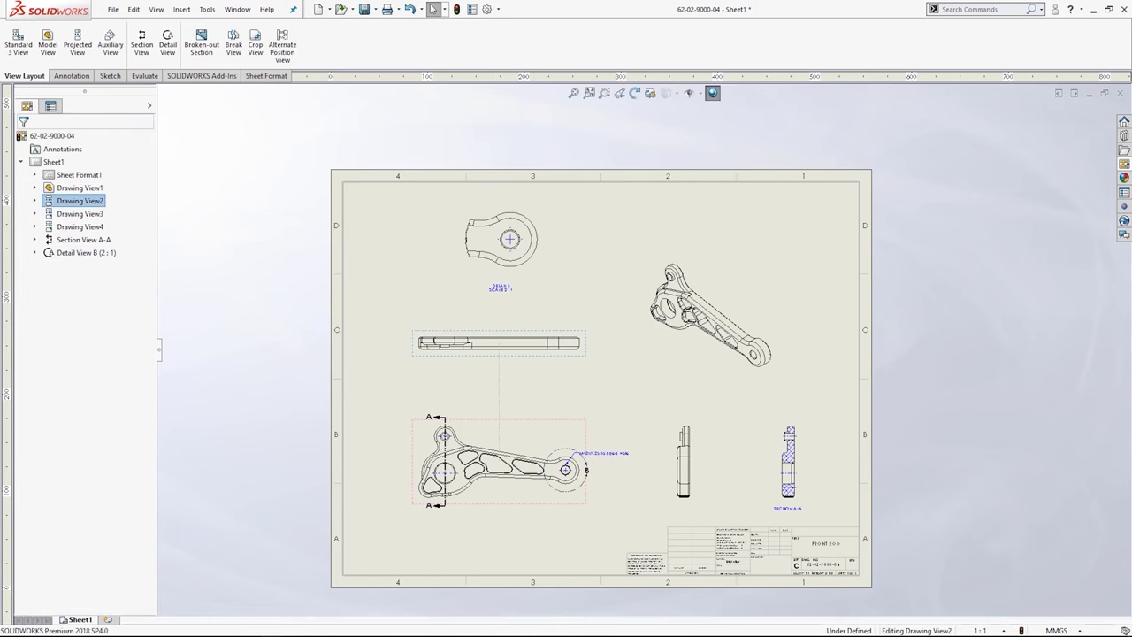
click(614, 397)
scroll(626, 408, down, 1)
middle_drag(626, 408, 592, 400)
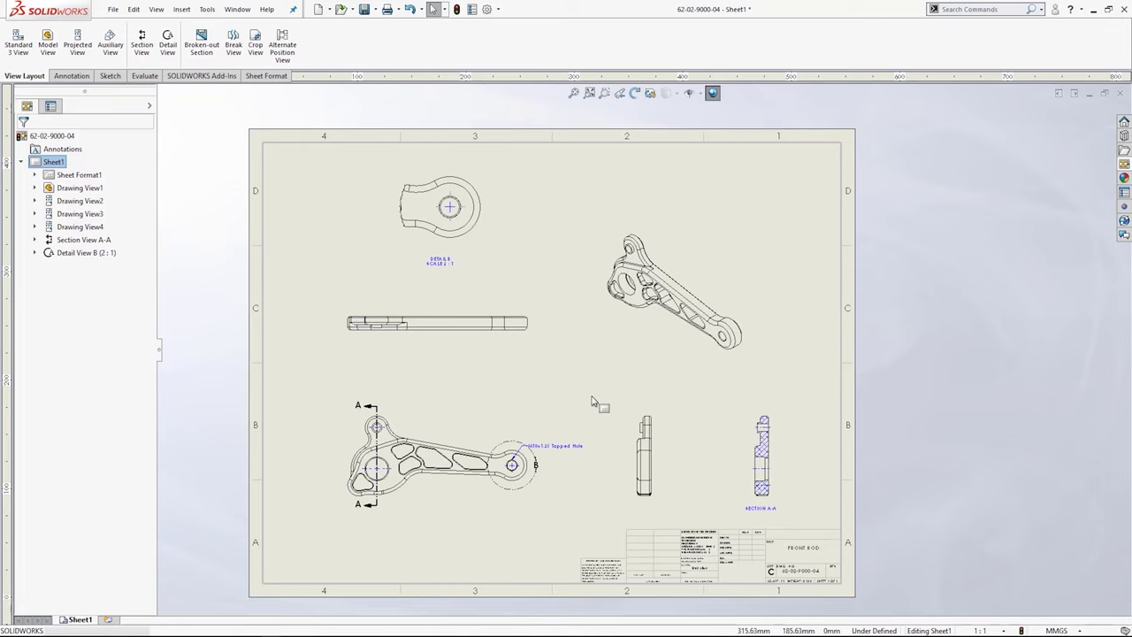
scroll(742, 543, down, 2)
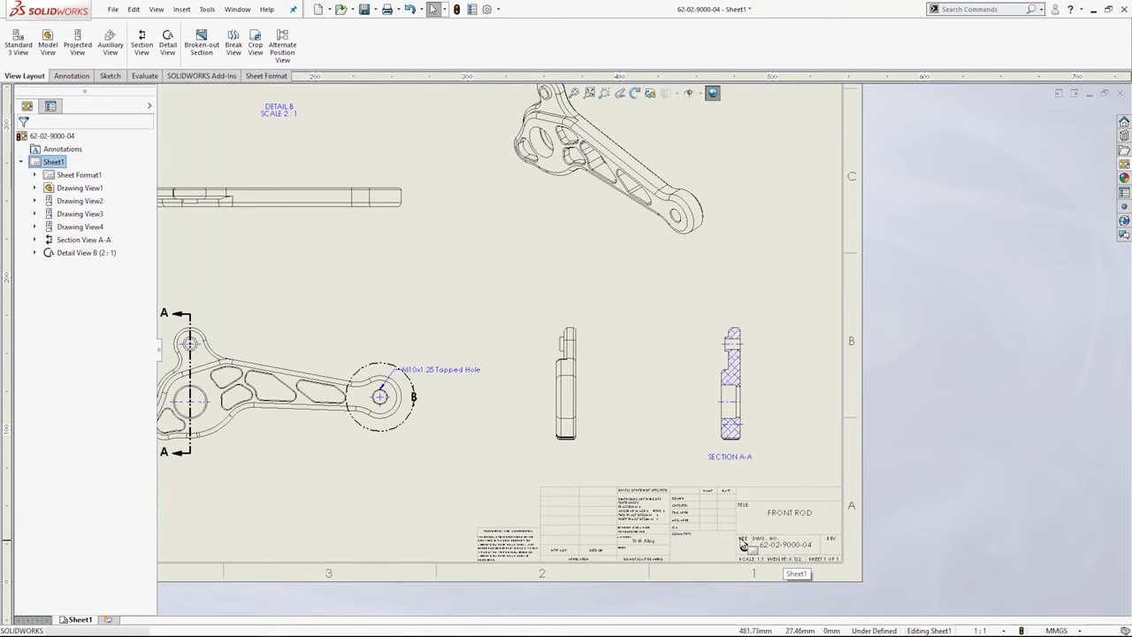
scroll(743, 543, down, 4)
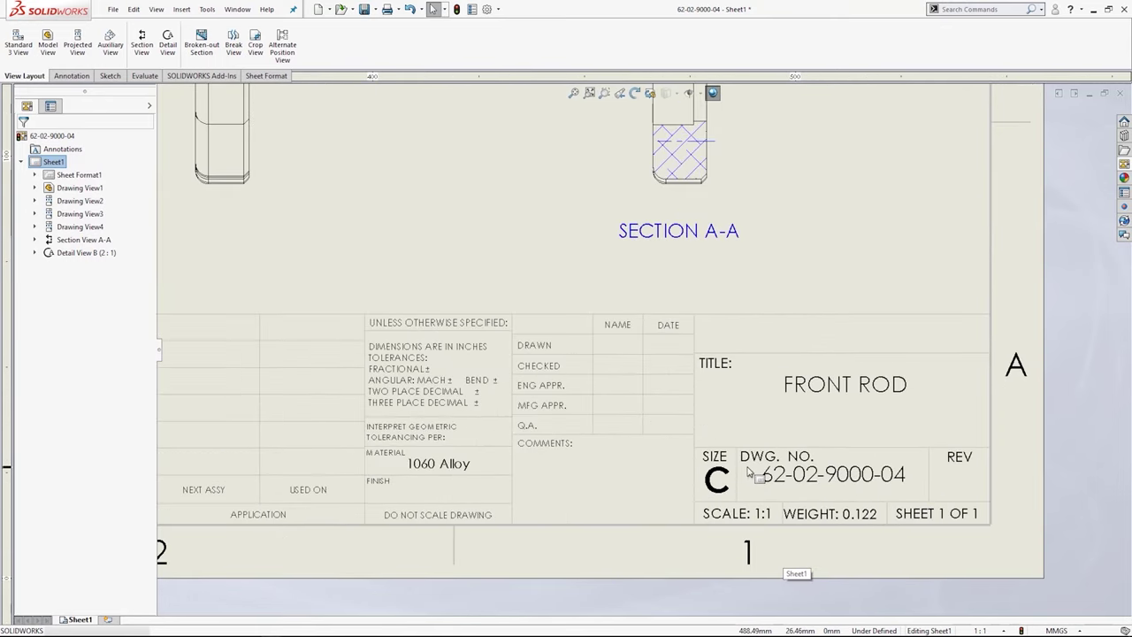
scroll(748, 472, down, 1)
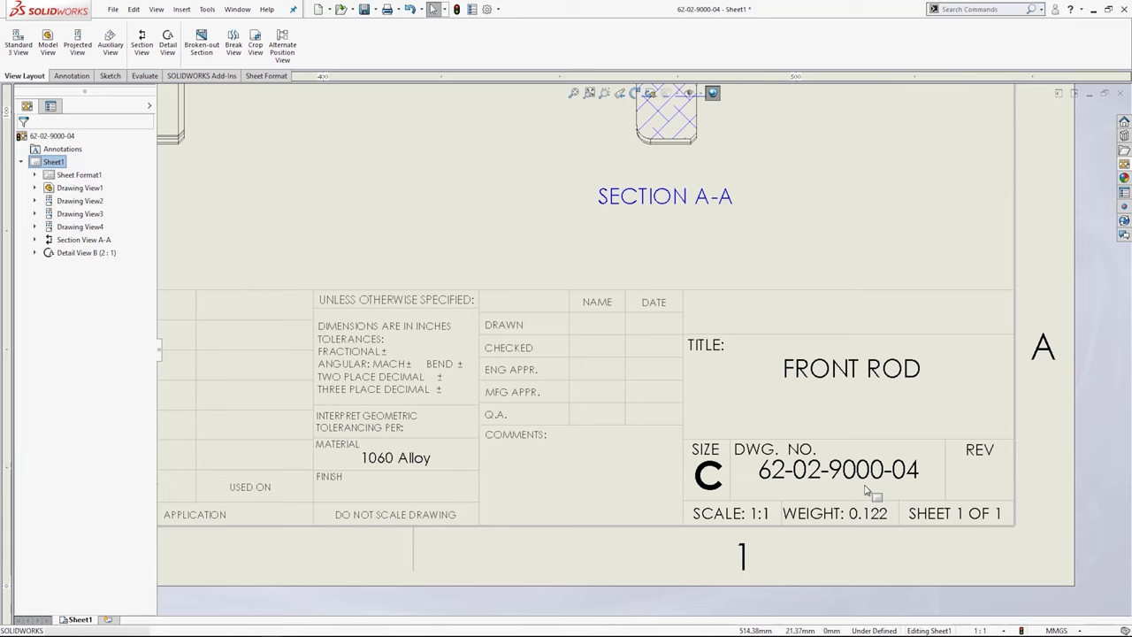
scroll(866, 490, up, 3)
scroll(610, 328, up, 5)
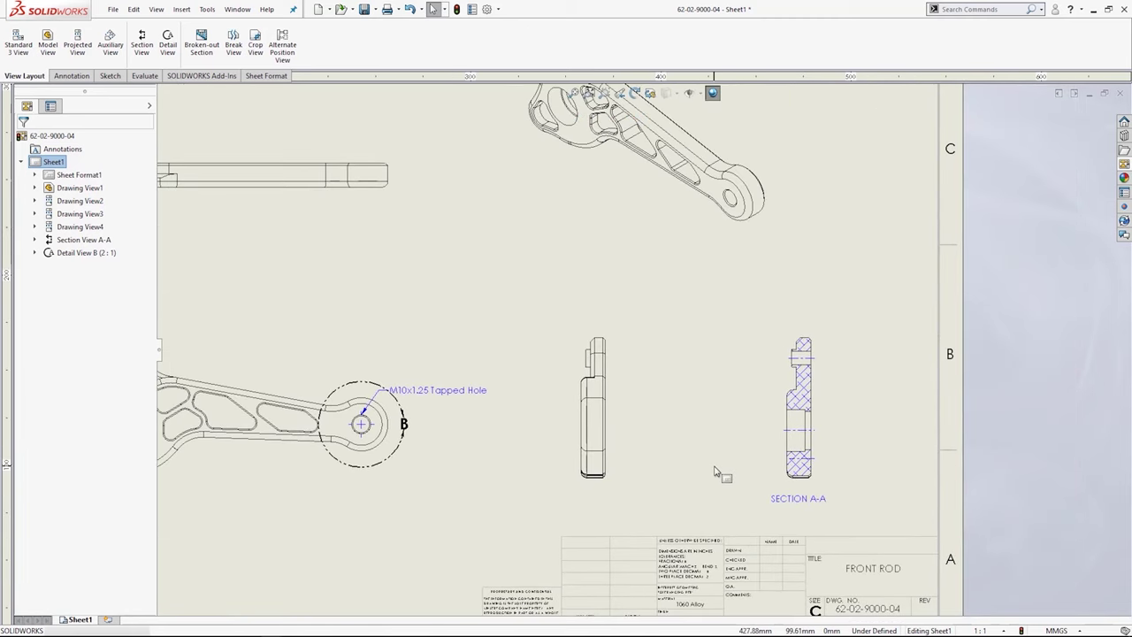
Step: Pan and zoom to show the front view fully, then switch to the Annotation tools
middle_drag(651, 368, 683, 368)
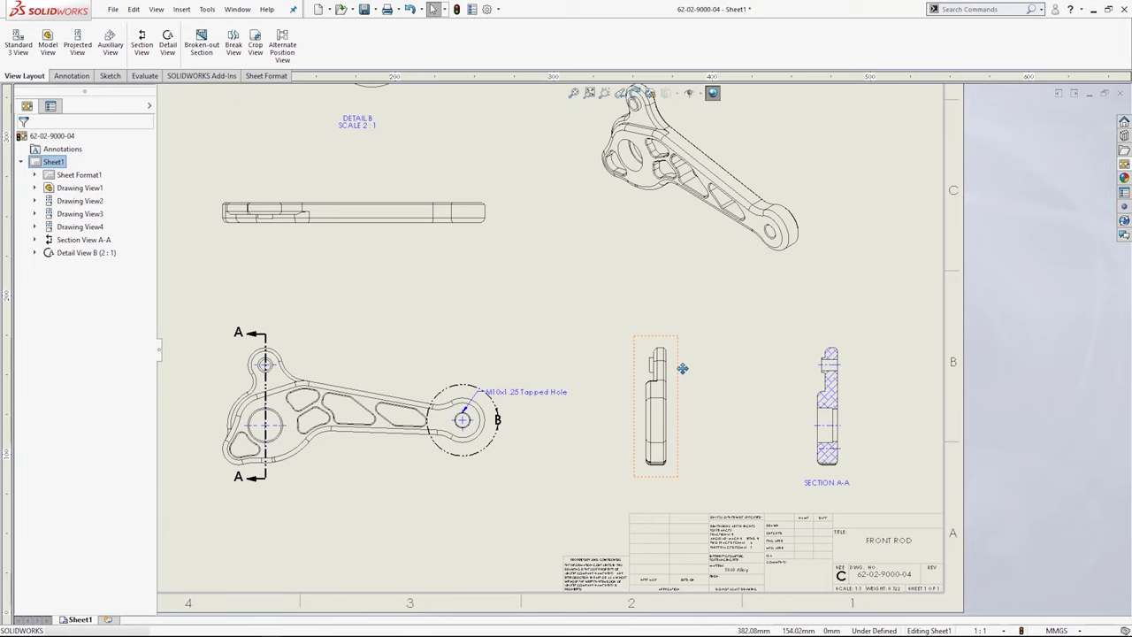
scroll(798, 162, down, 5)
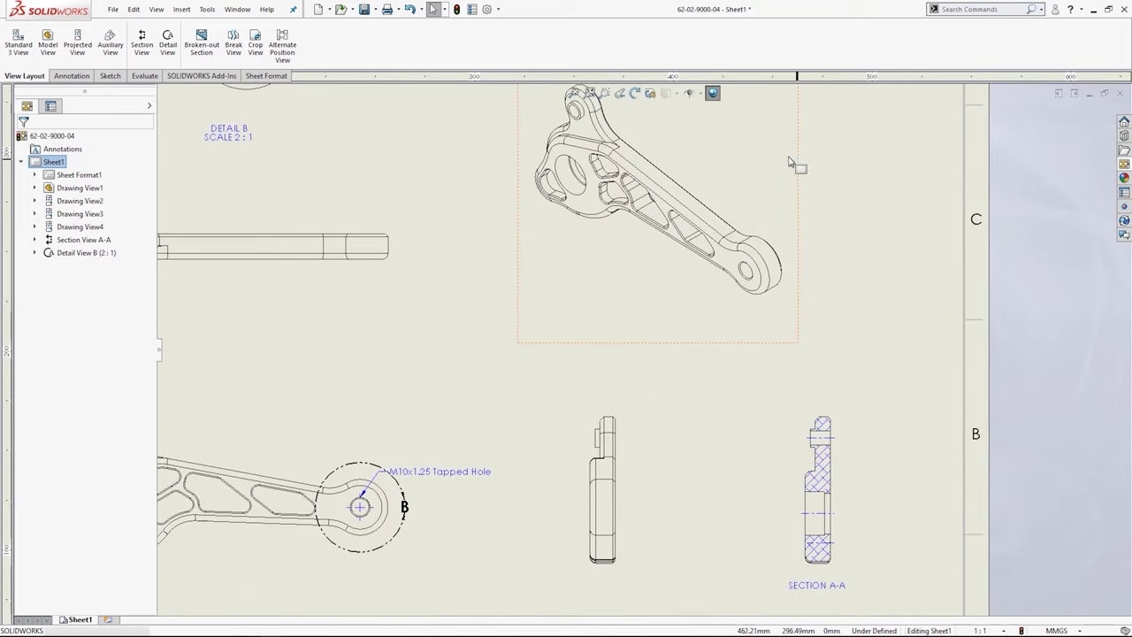
scroll(728, 206, down, 5)
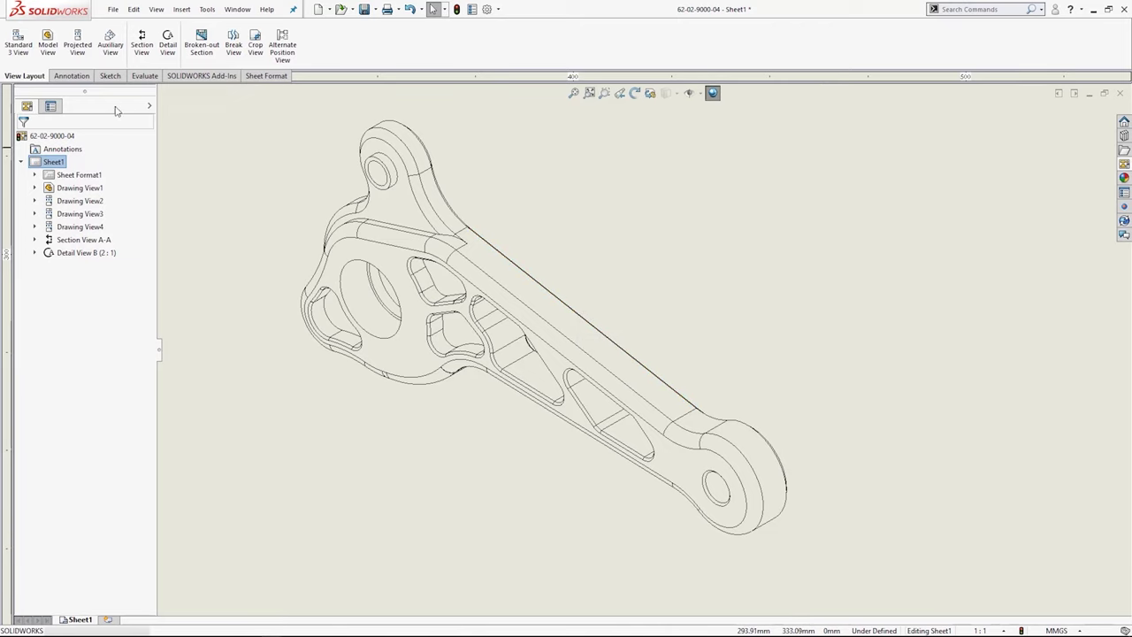
click(73, 76)
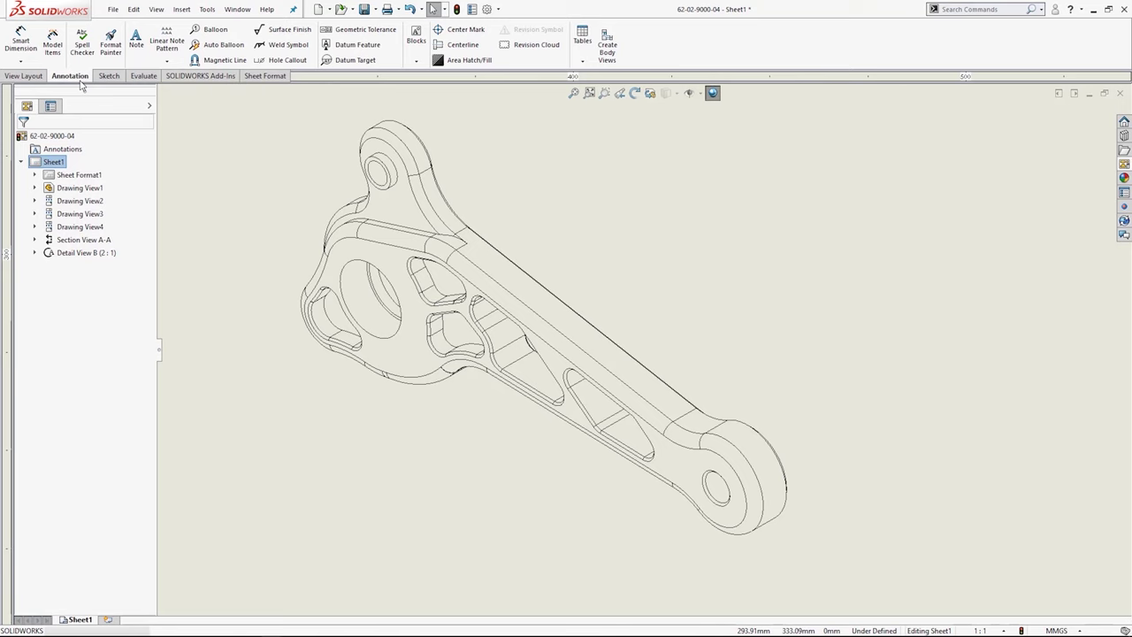
Step: Add a note with its leader on the rod's edge in the isometric view, leaving its text empty
click(137, 55)
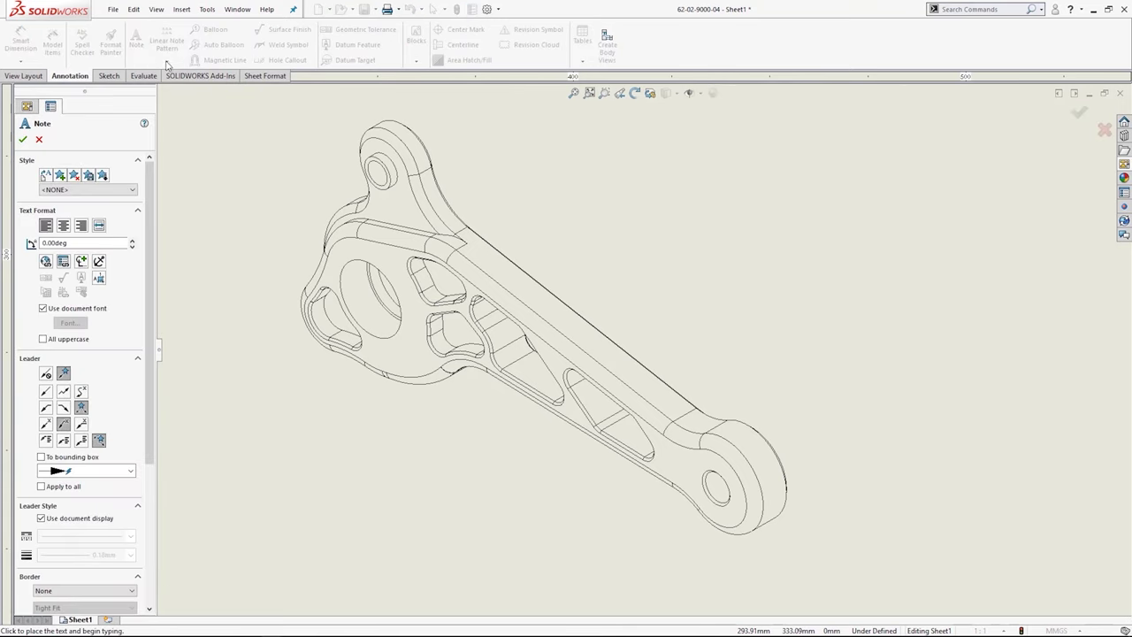
click(565, 318)
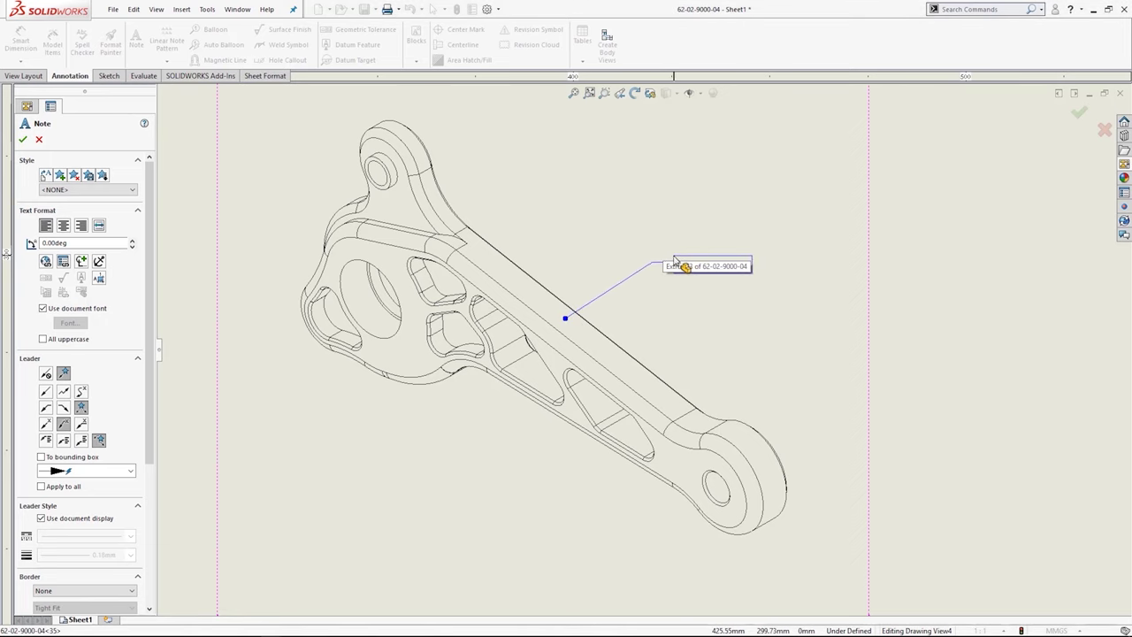
click(667, 251)
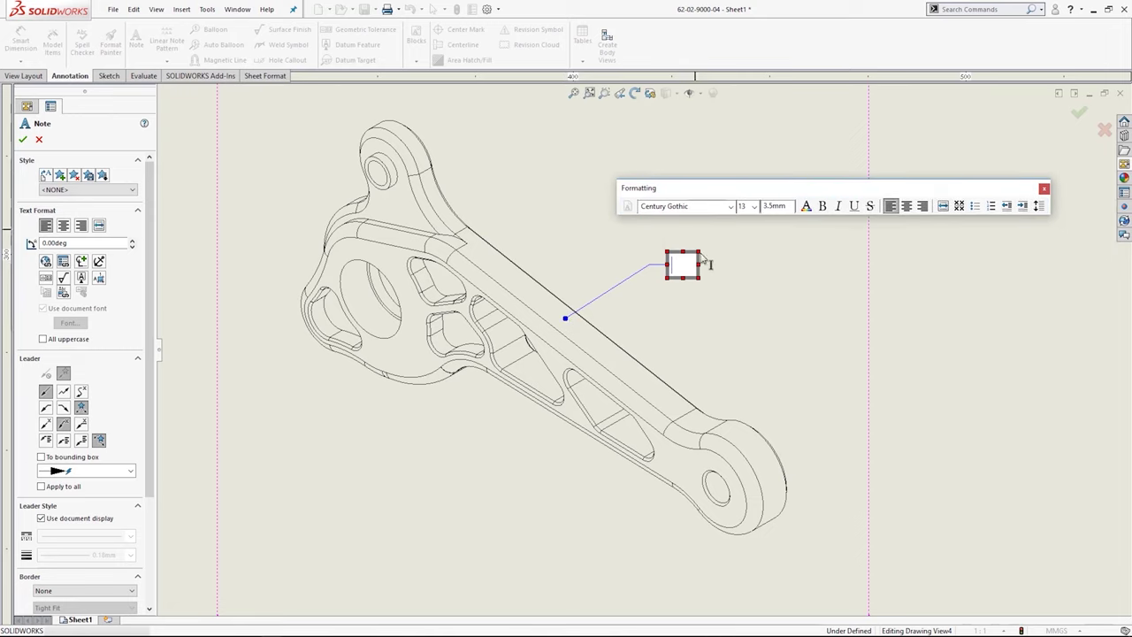
text(tEST)
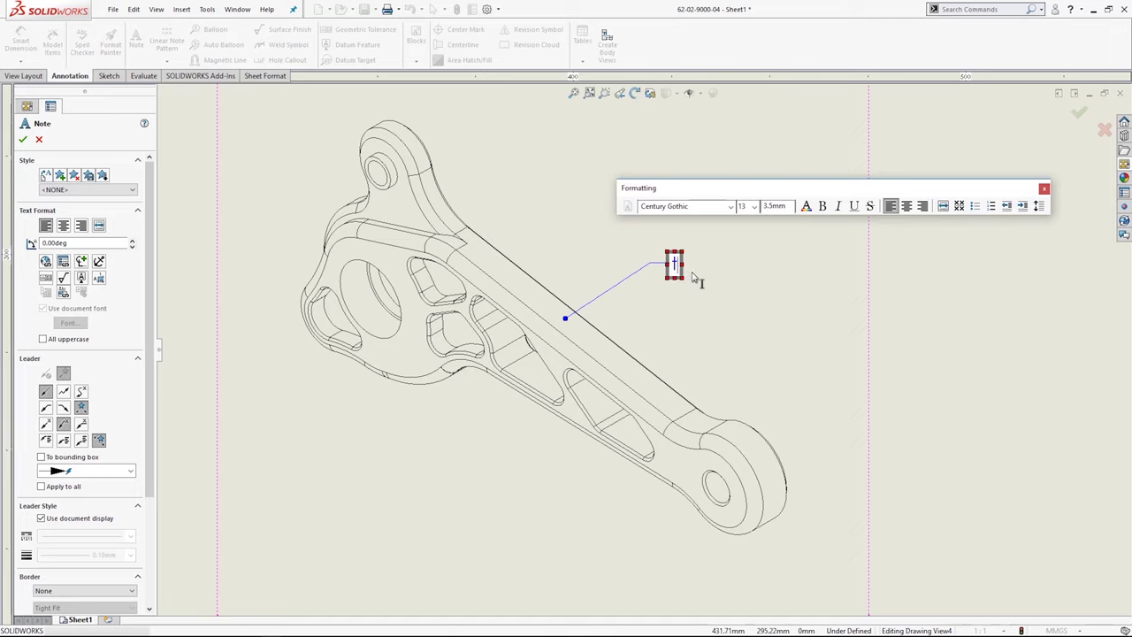
key(BackSpace)
key(BackSpace)
key(BackSpace)
key(BackSpace)
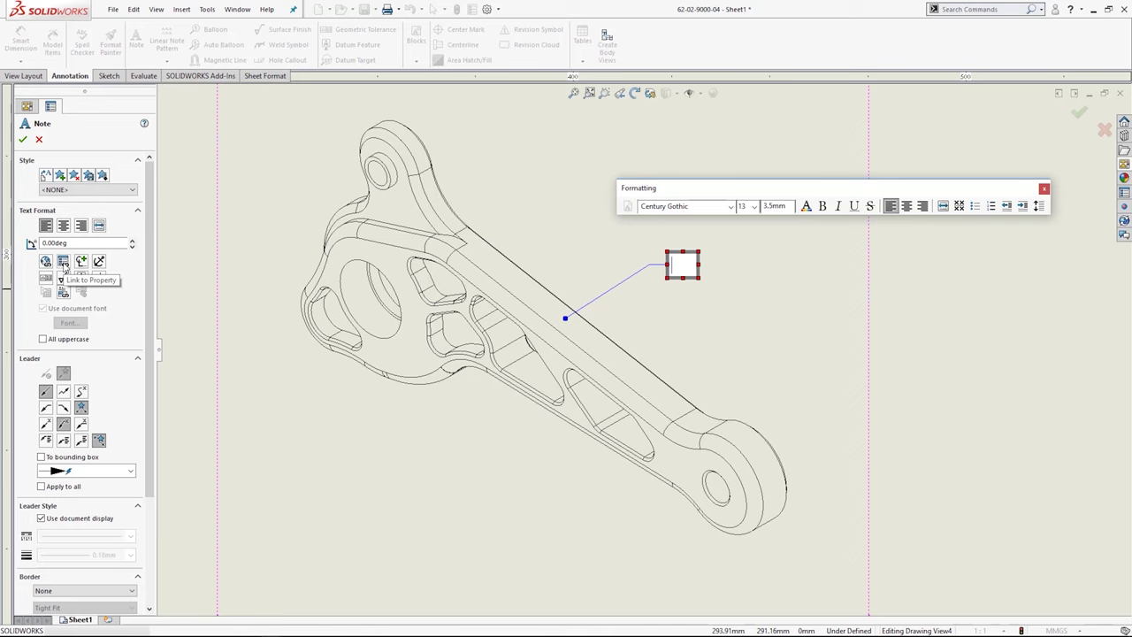
Step: Link the note text to the attached component's Material property so it reads 1060 Alloy
click(63, 263)
drag(273, 149, 325, 200)
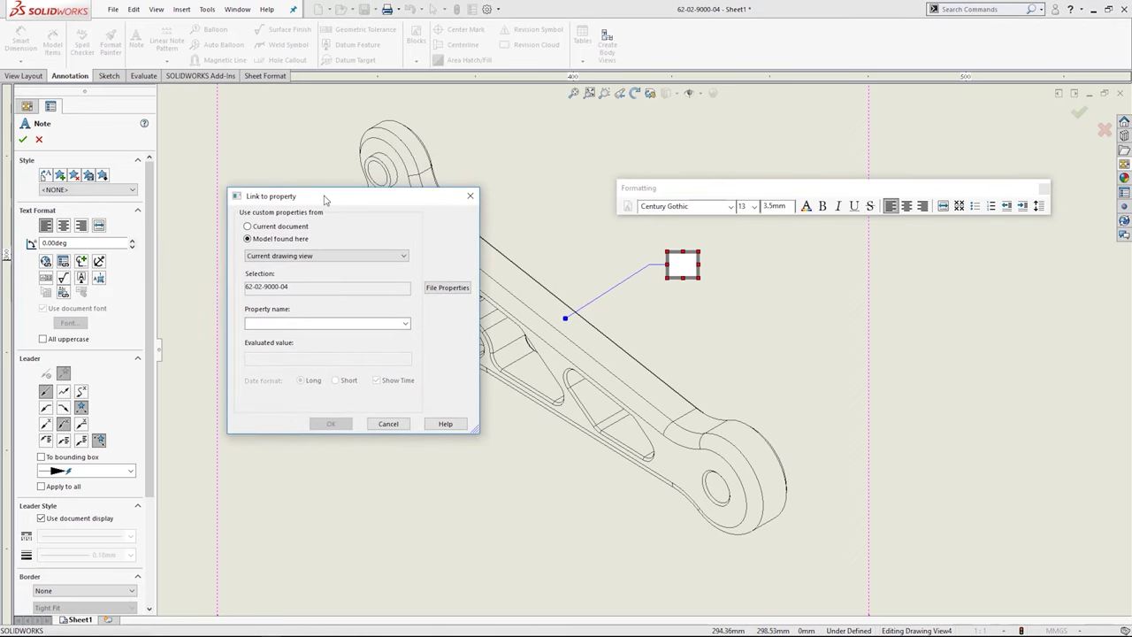
click(316, 255)
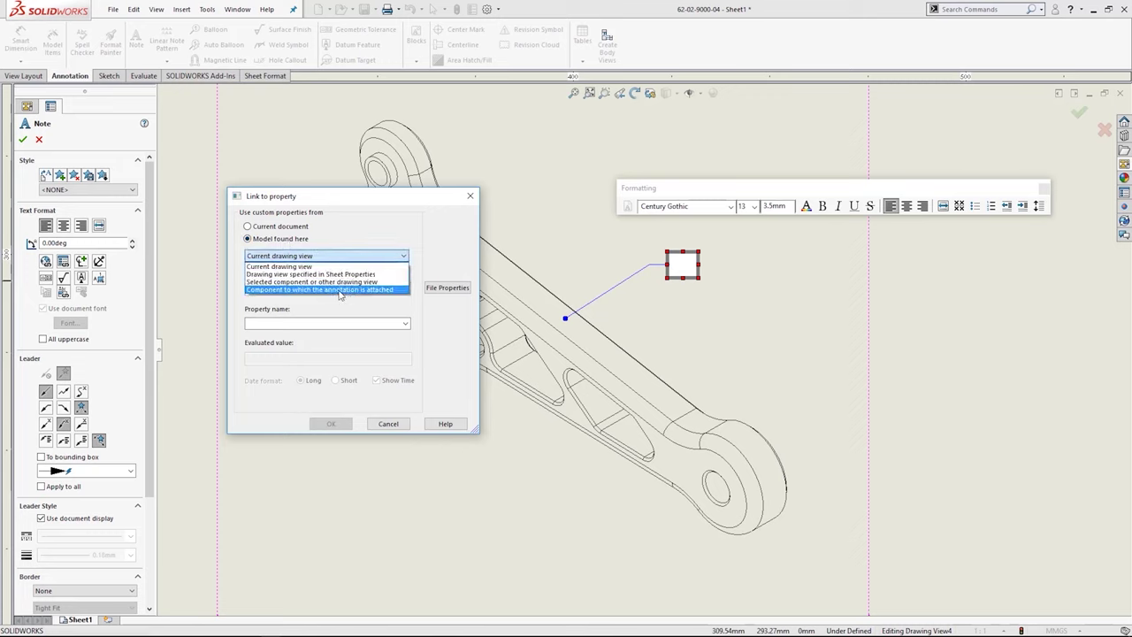
click(339, 290)
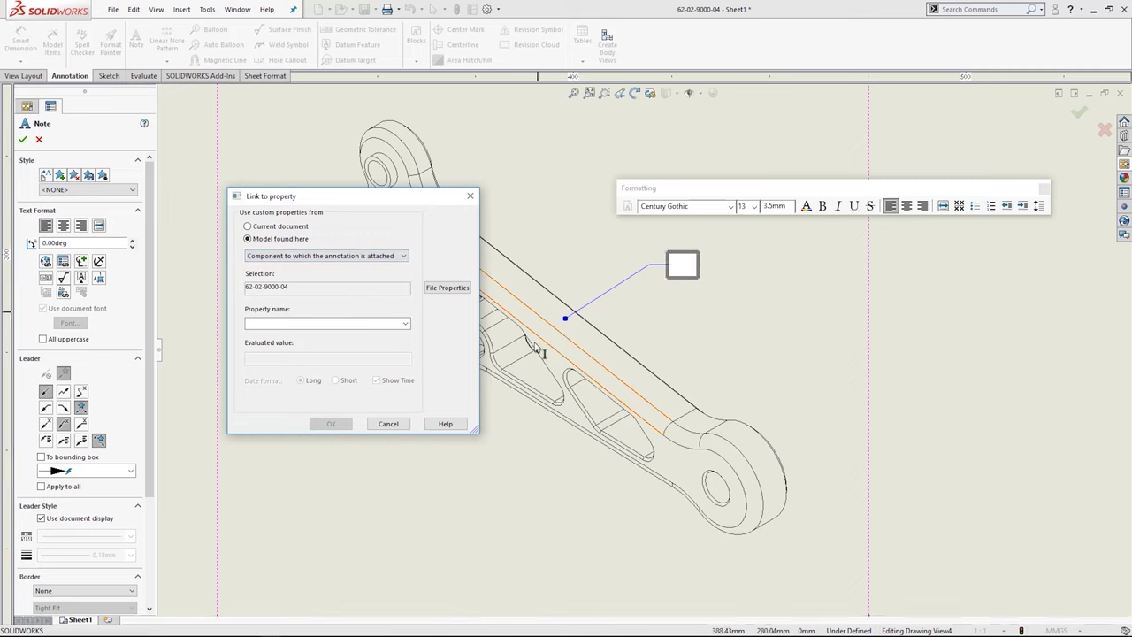
click(406, 323)
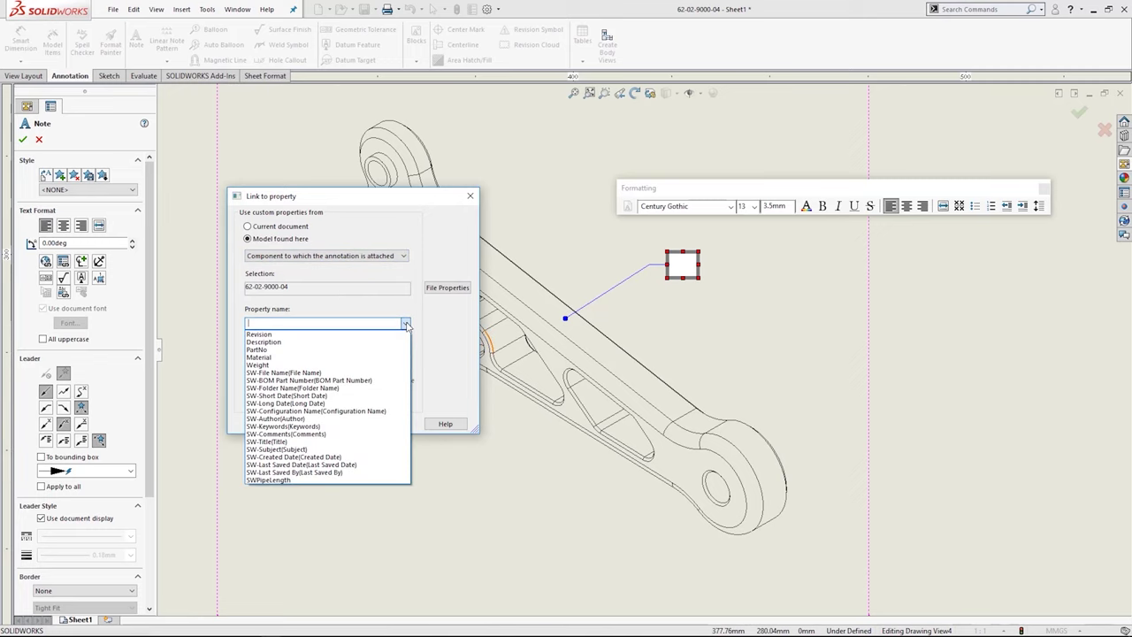
click(369, 356)
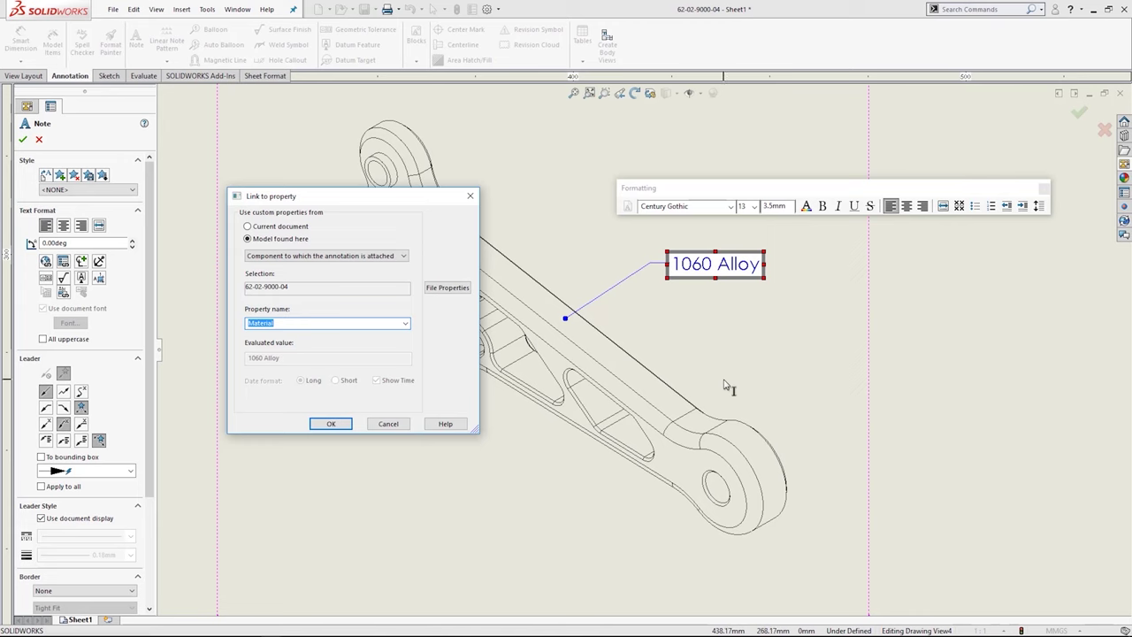
click(332, 426)
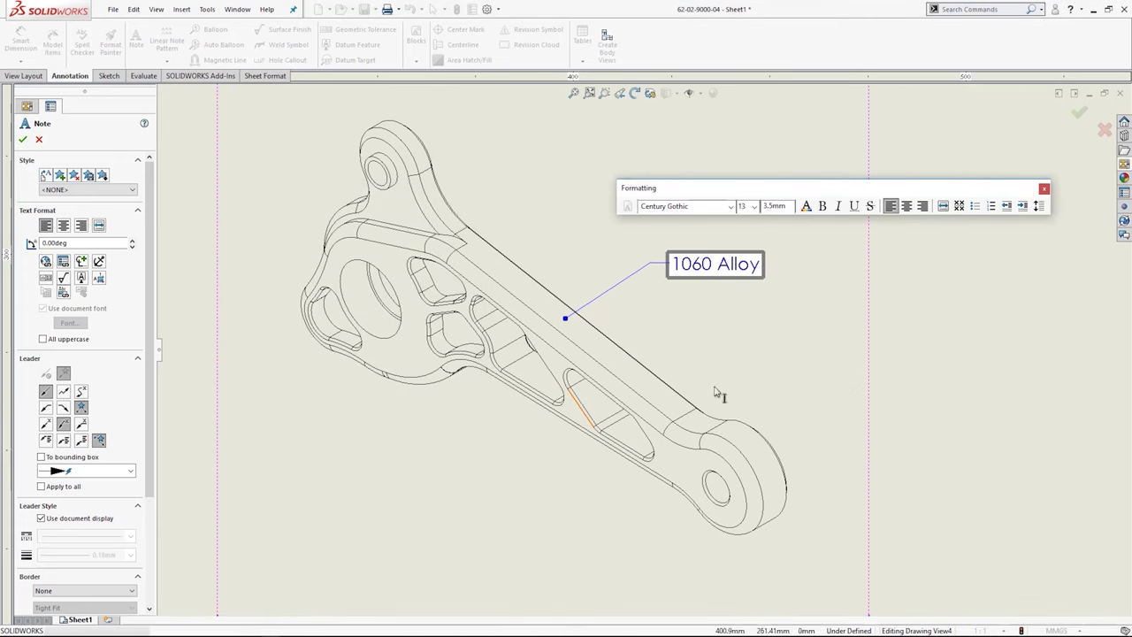
Step: Finish the 1060 Alloy note and zoom out to see the whole sheet
click(928, 361)
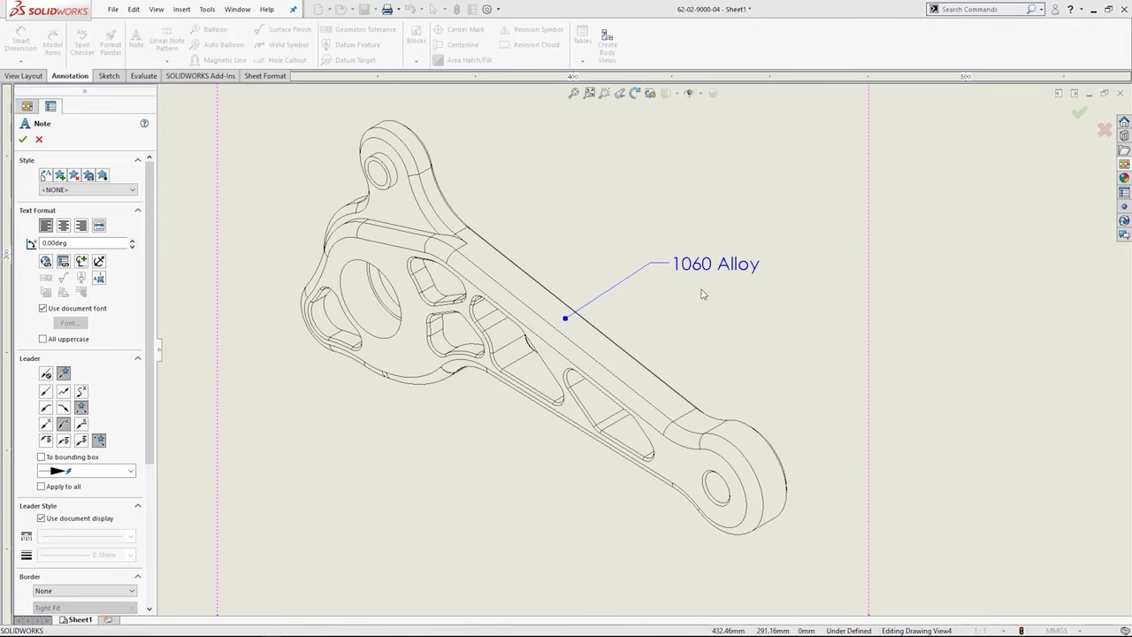
key(Escape)
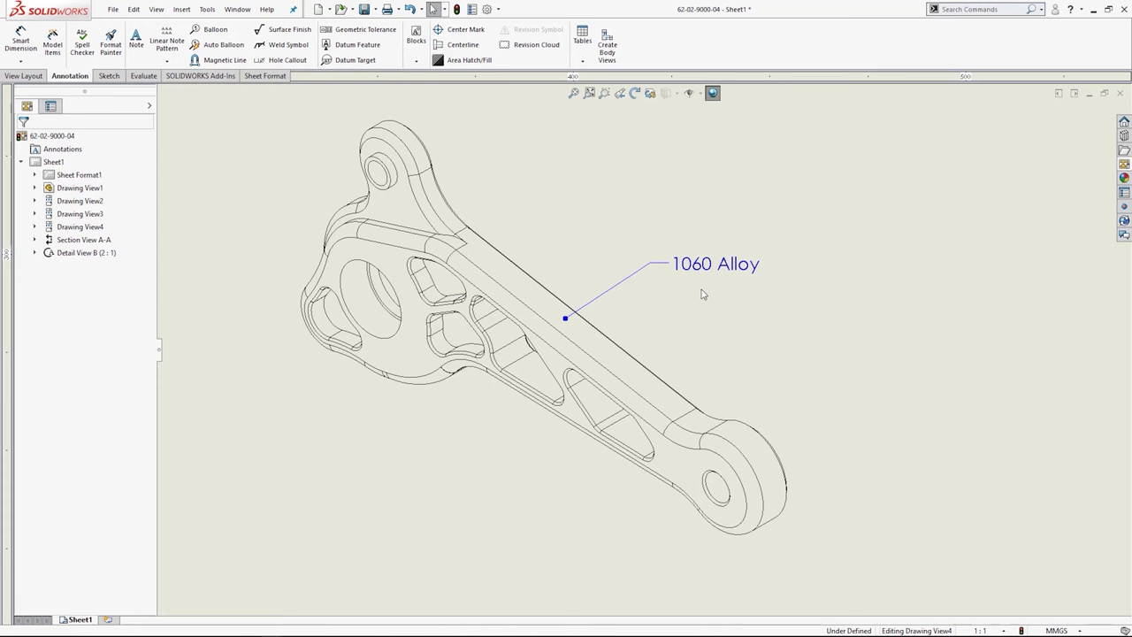
scroll(704, 309, up, 5)
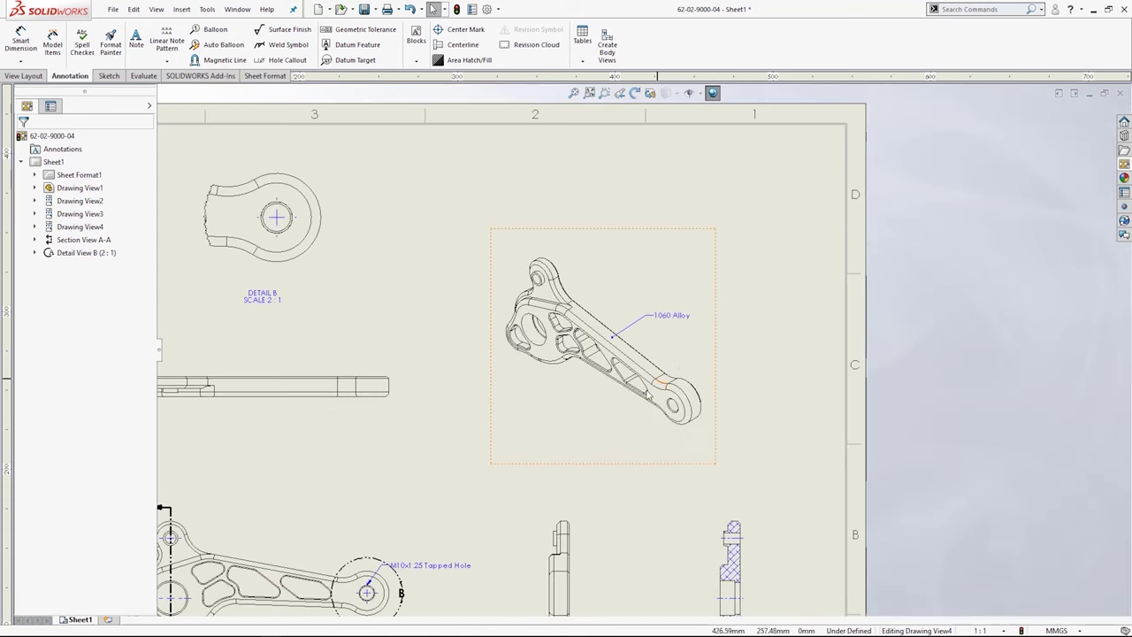
key(Escape)
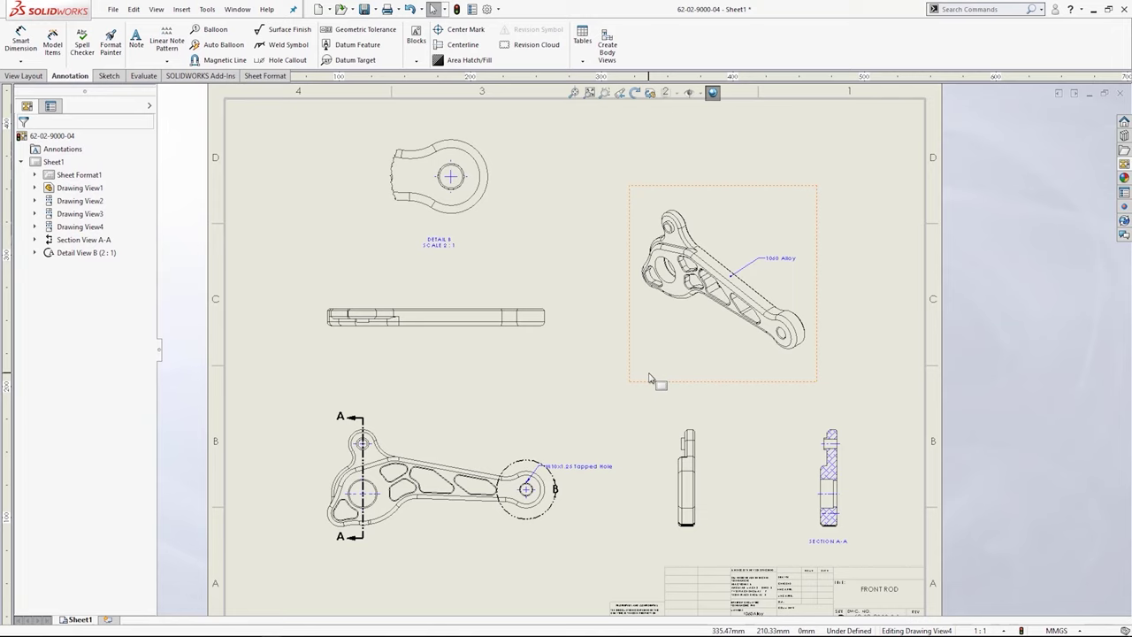
Step: Dimension the front view with the 124.50 hole-centre distance and the 38 vertical distance
click(28, 49)
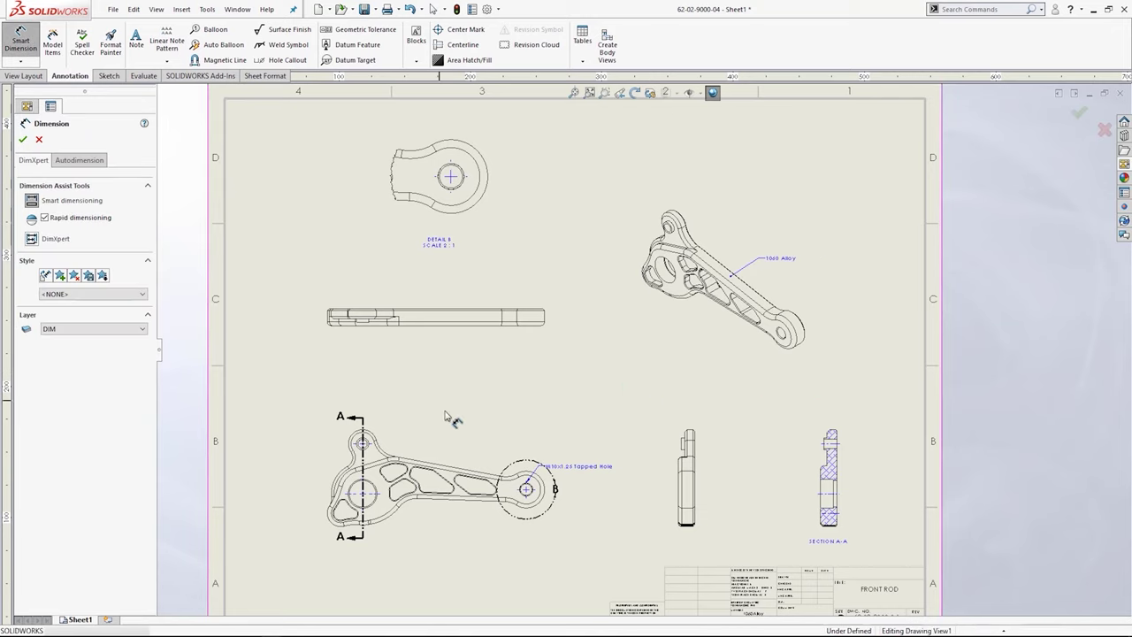
scroll(458, 476, down, 4)
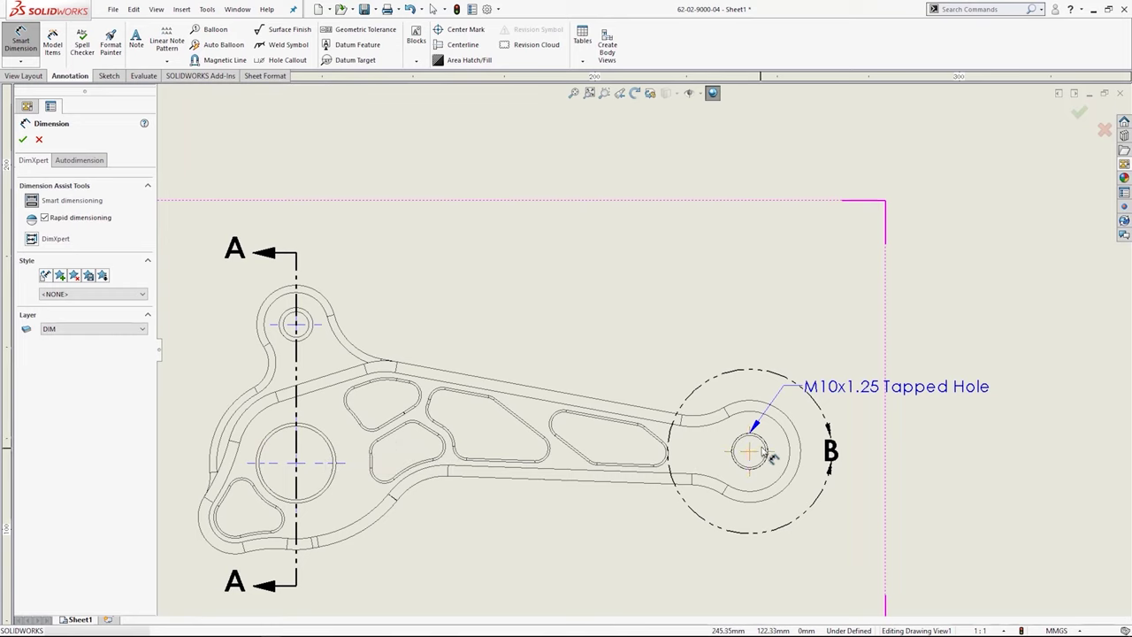
click(331, 444)
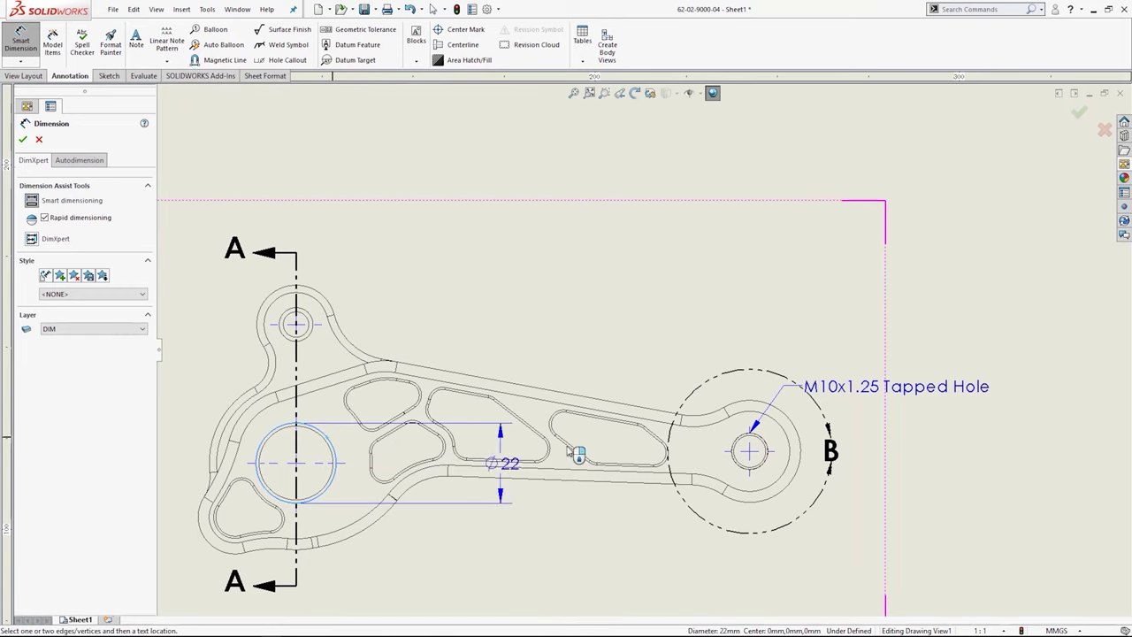
click(747, 439)
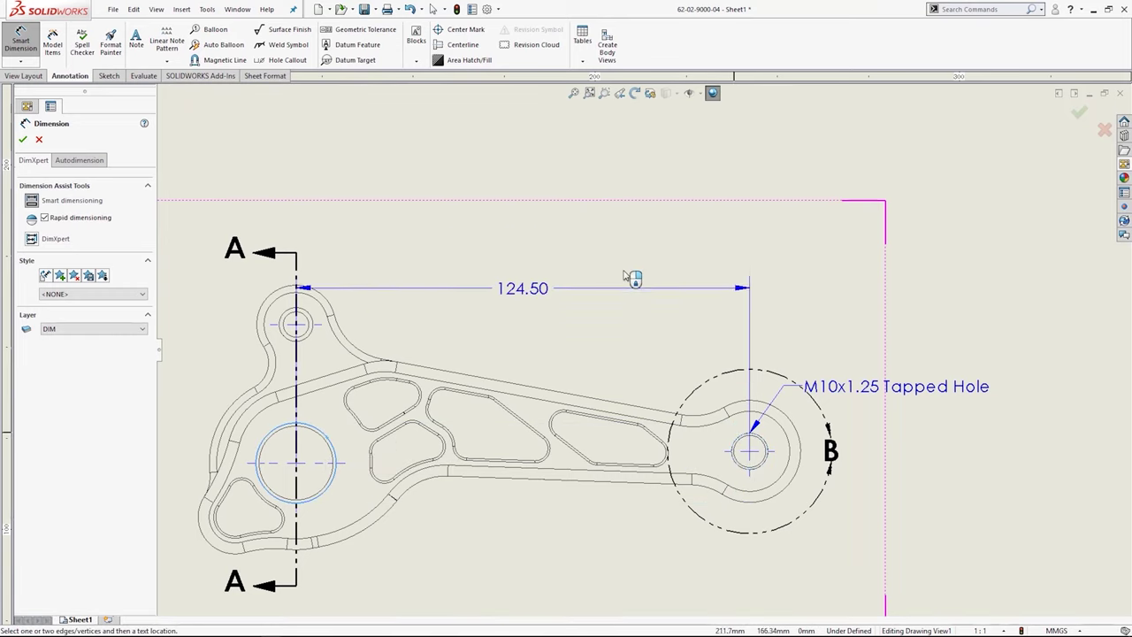
click(541, 200)
scroll(475, 346, up, 2)
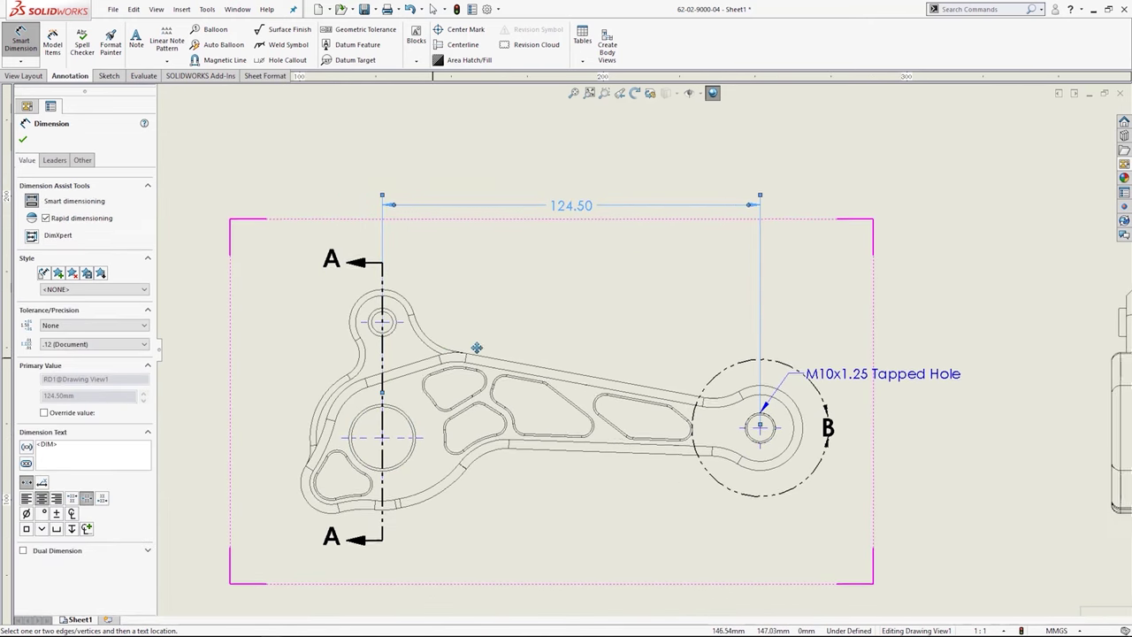
scroll(524, 352, up, 2)
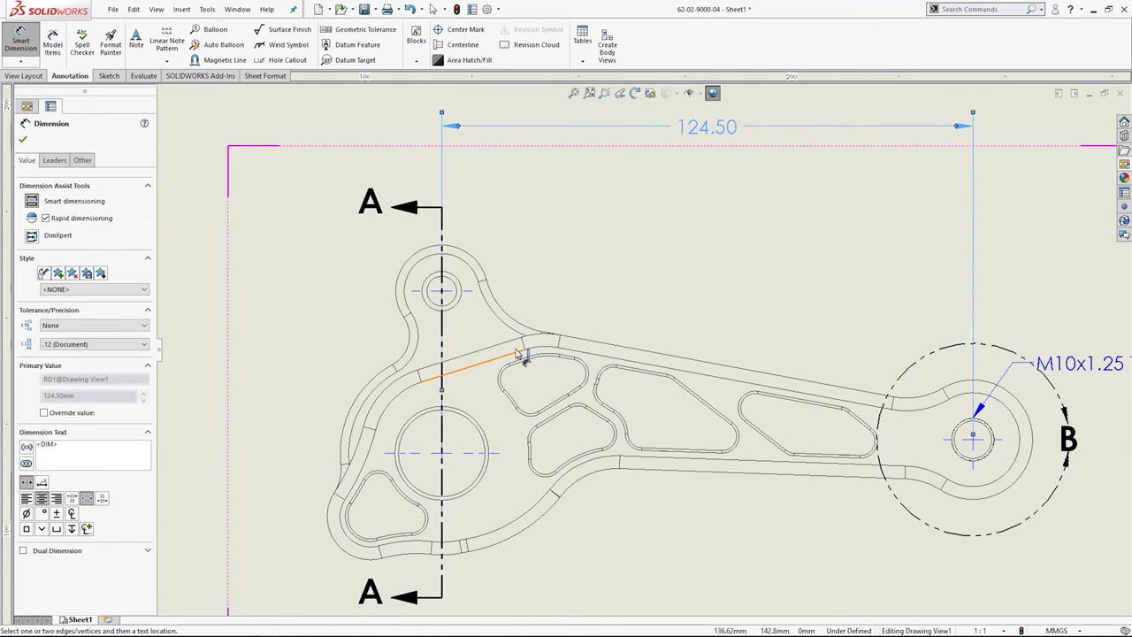
click(461, 306)
click(481, 430)
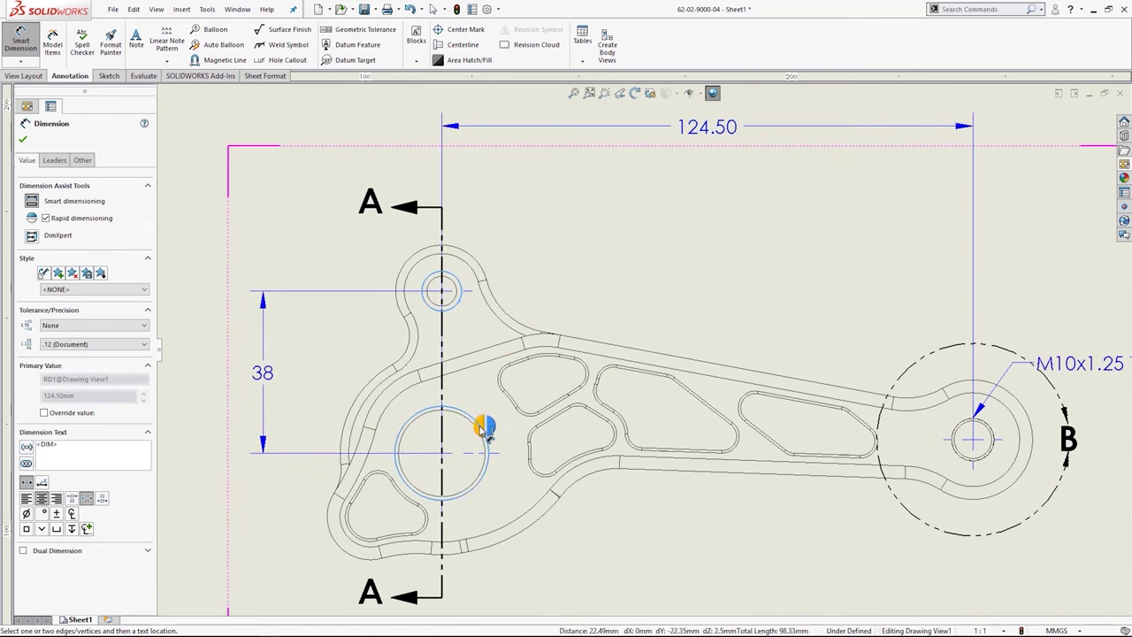
click(241, 383)
Step: Add the R10.80 boss radius and the Ø9.30 small-hole diameter below it
scroll(699, 433, down, 3)
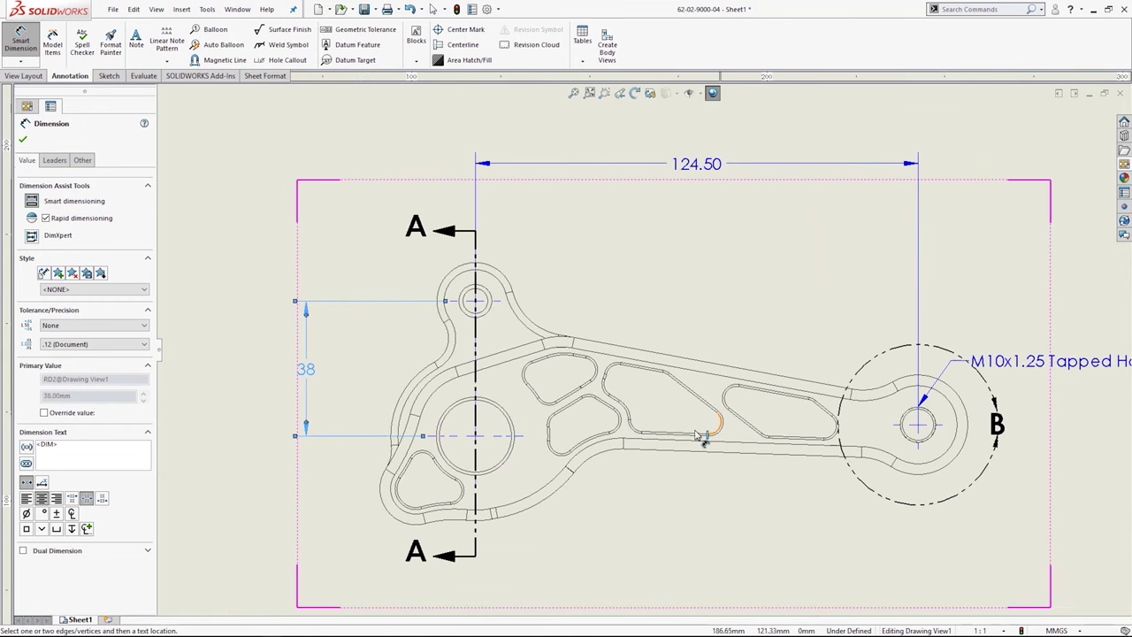
scroll(699, 433, up, 2)
scroll(442, 327, up, 4)
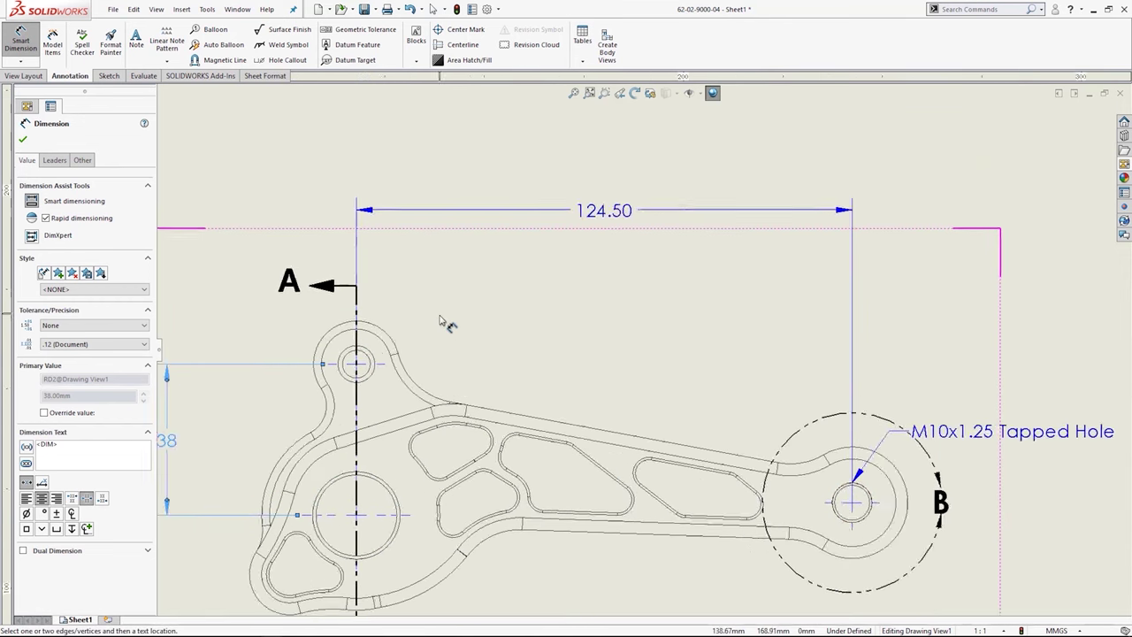
scroll(433, 345, up, 1)
click(408, 352)
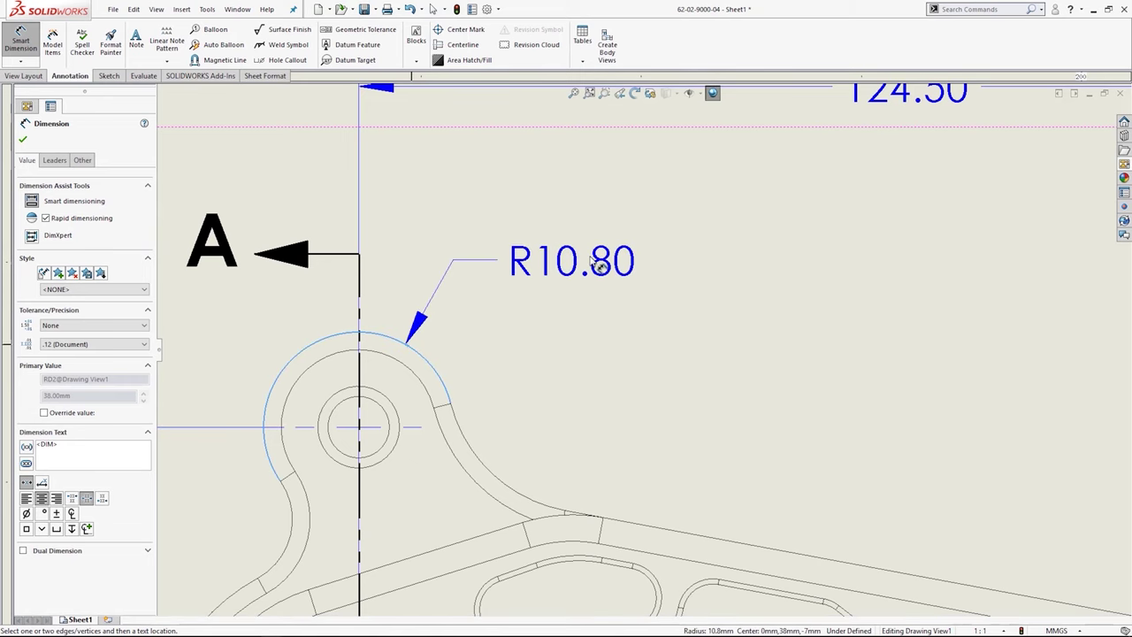
click(656, 252)
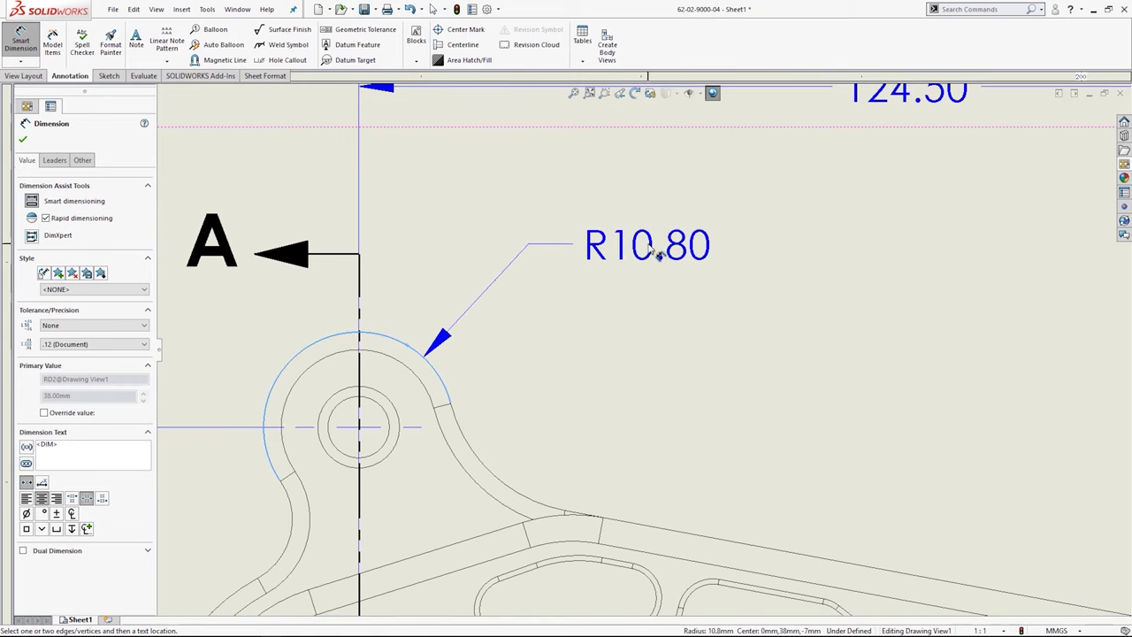
click(398, 416)
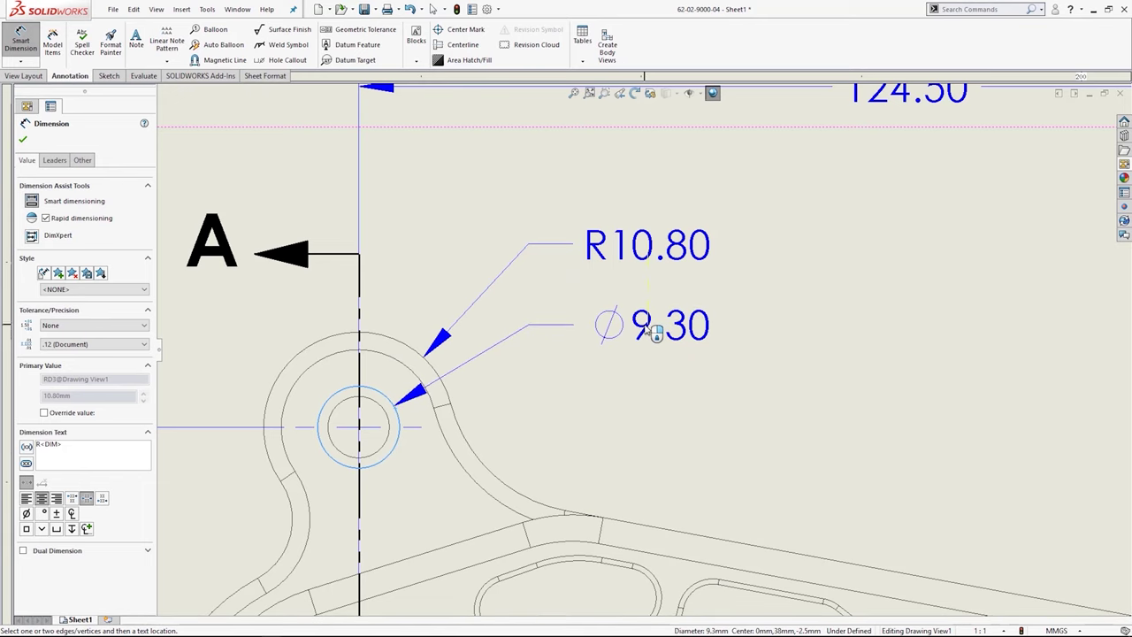
click(681, 329)
scroll(800, 418, up, 6)
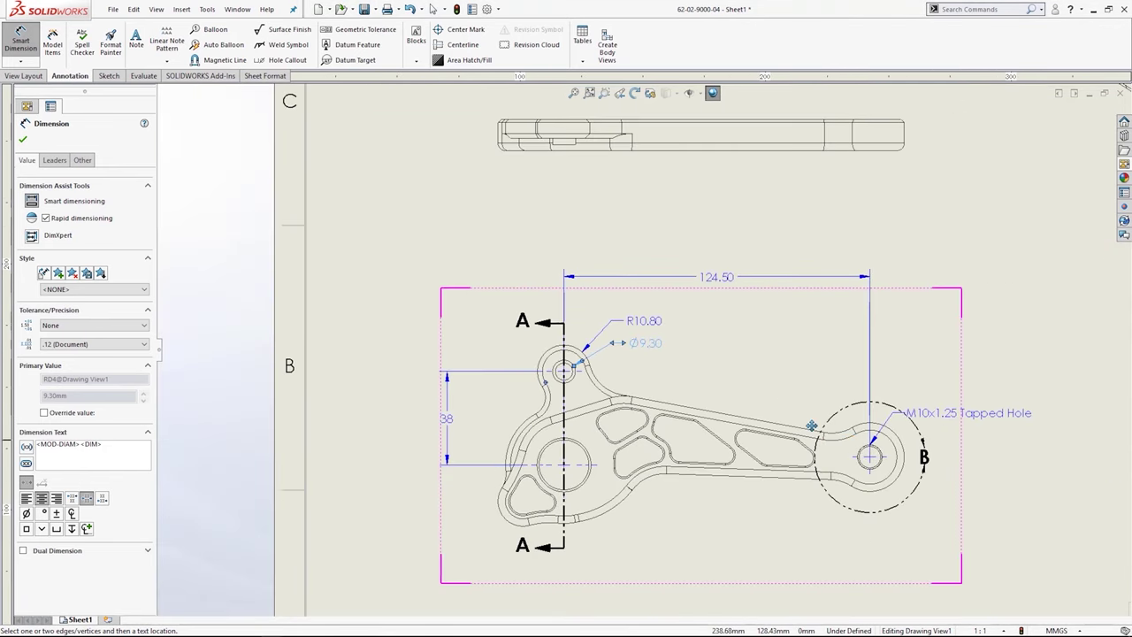
Step: Dimension the Section A-A widths as 12.70, 7.70 and 10.20
middle_drag(699, 404, 567, 398)
middle_drag(973, 392, 657, 374)
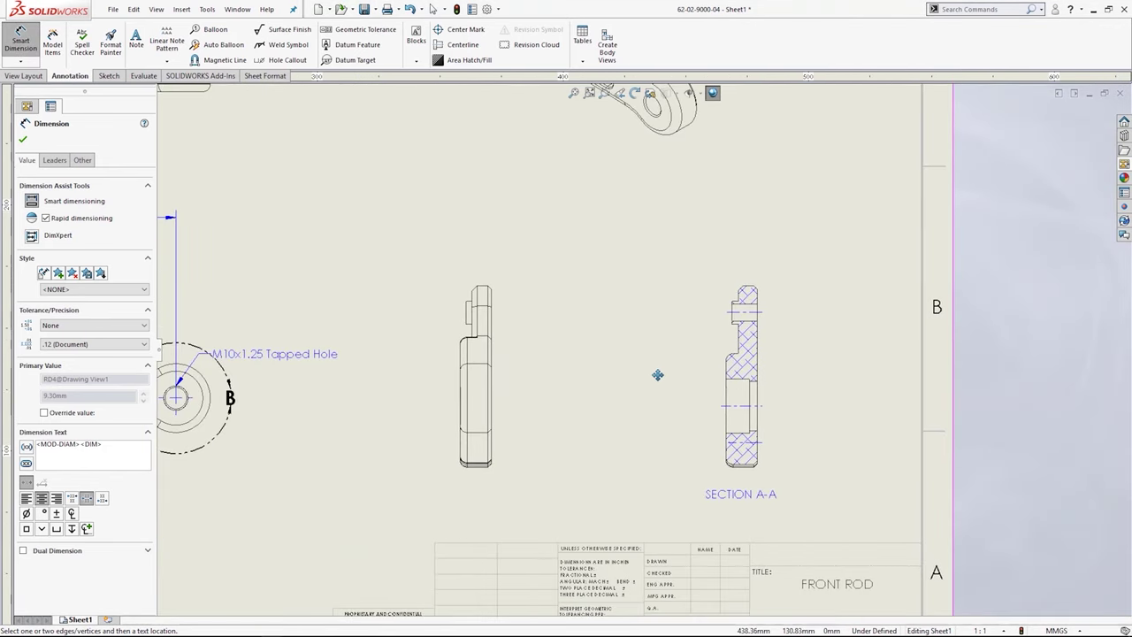
scroll(832, 351, down, 4)
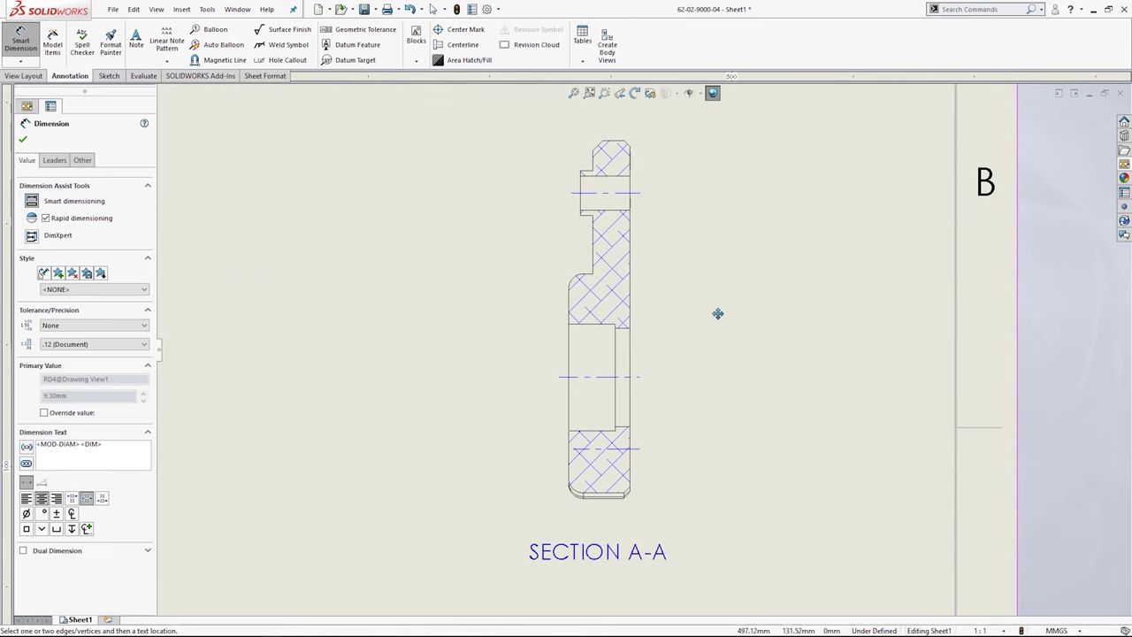
click(571, 305)
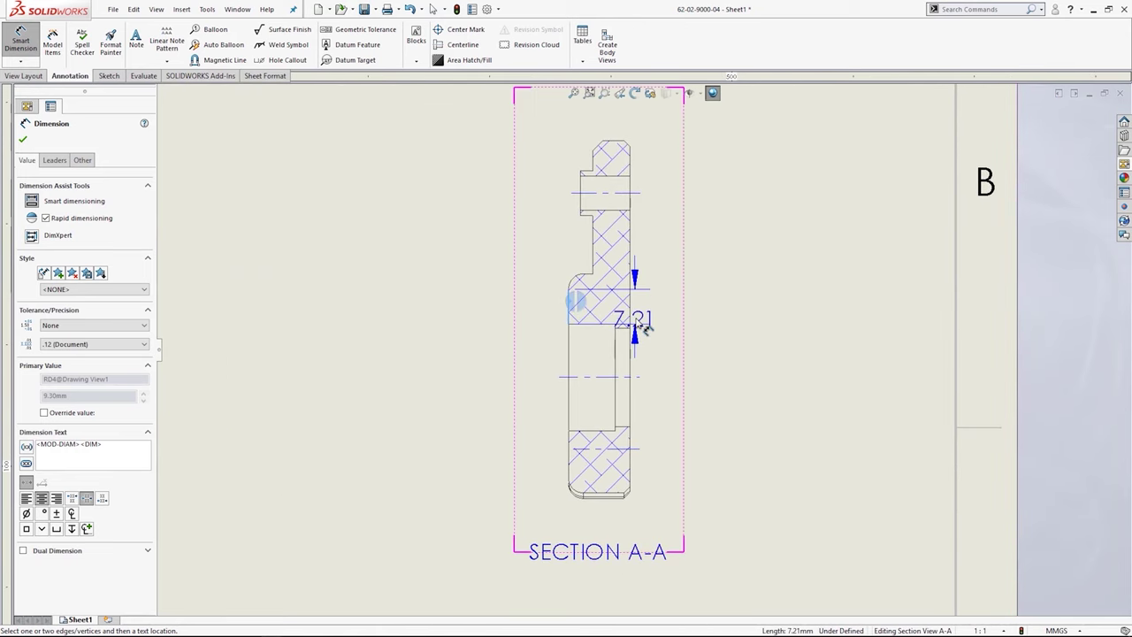
click(631, 301)
middle_drag(632, 298, 639, 447)
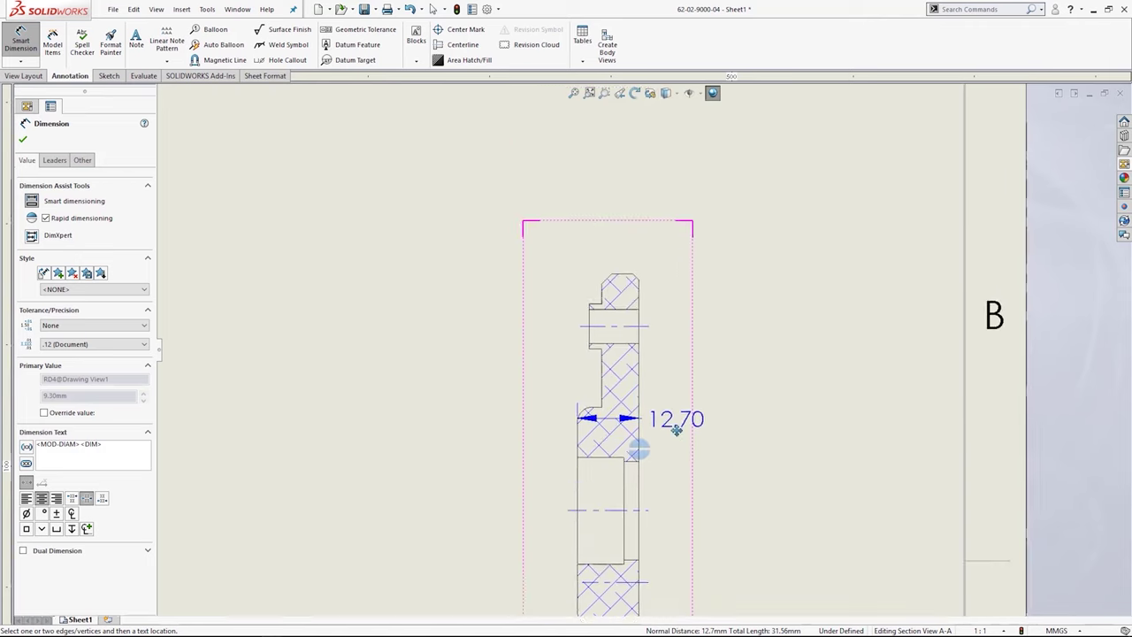
click(754, 168)
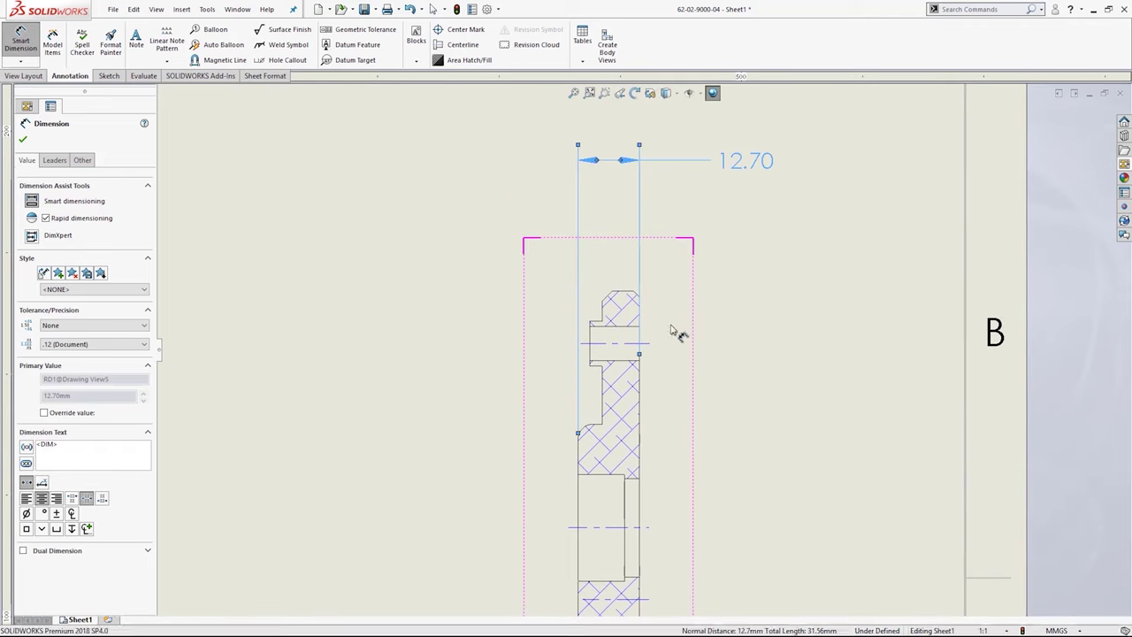
click(605, 386)
click(639, 382)
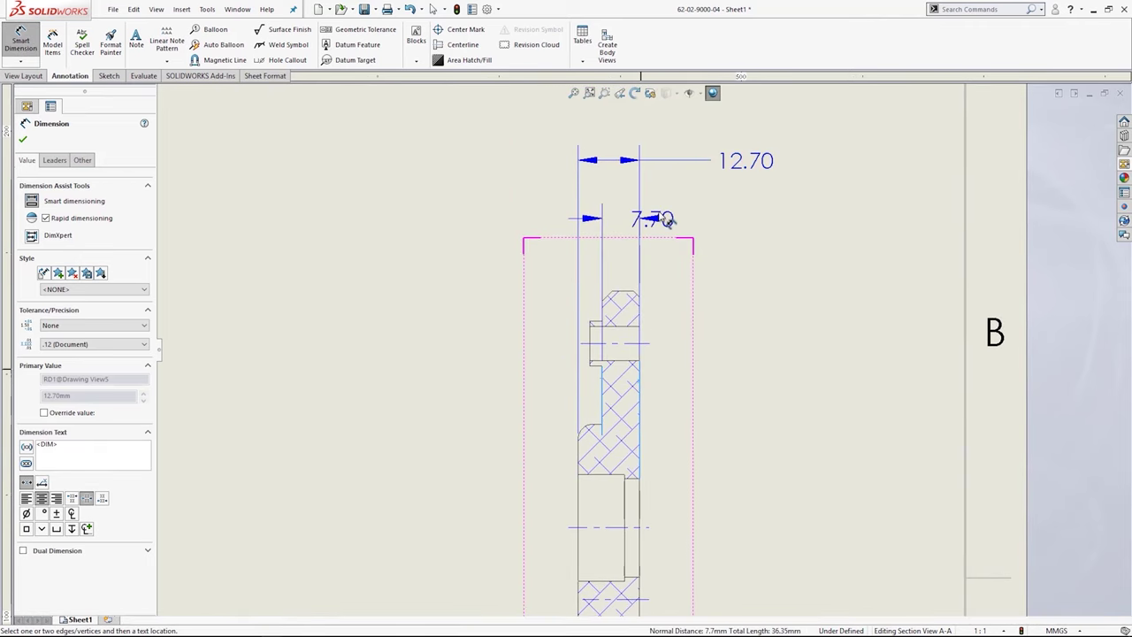
click(672, 211)
click(591, 336)
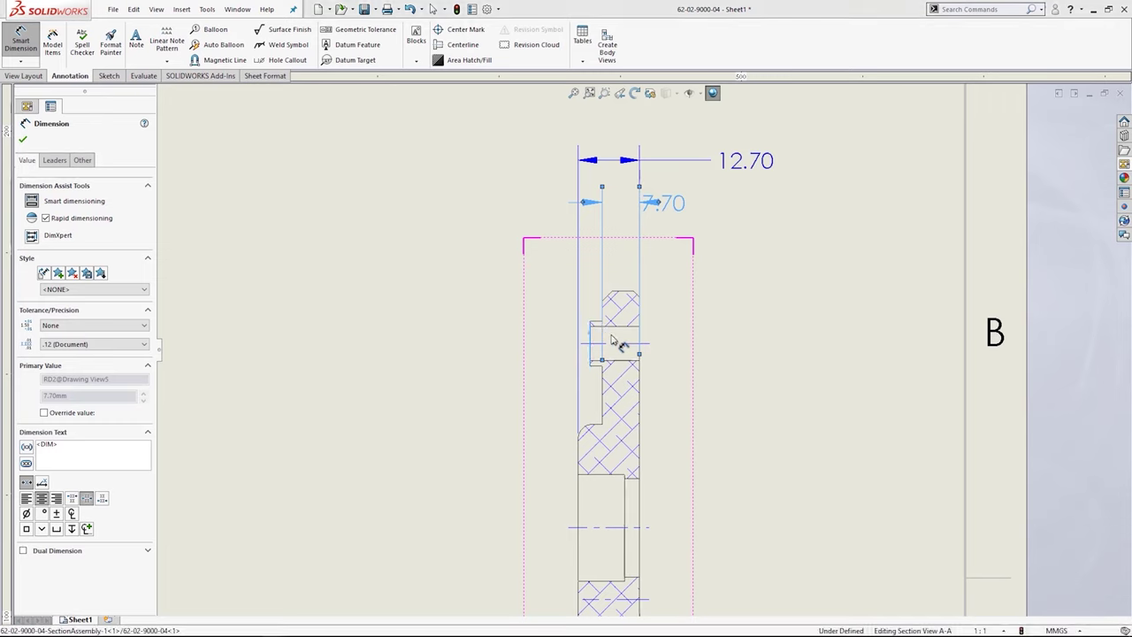
click(637, 324)
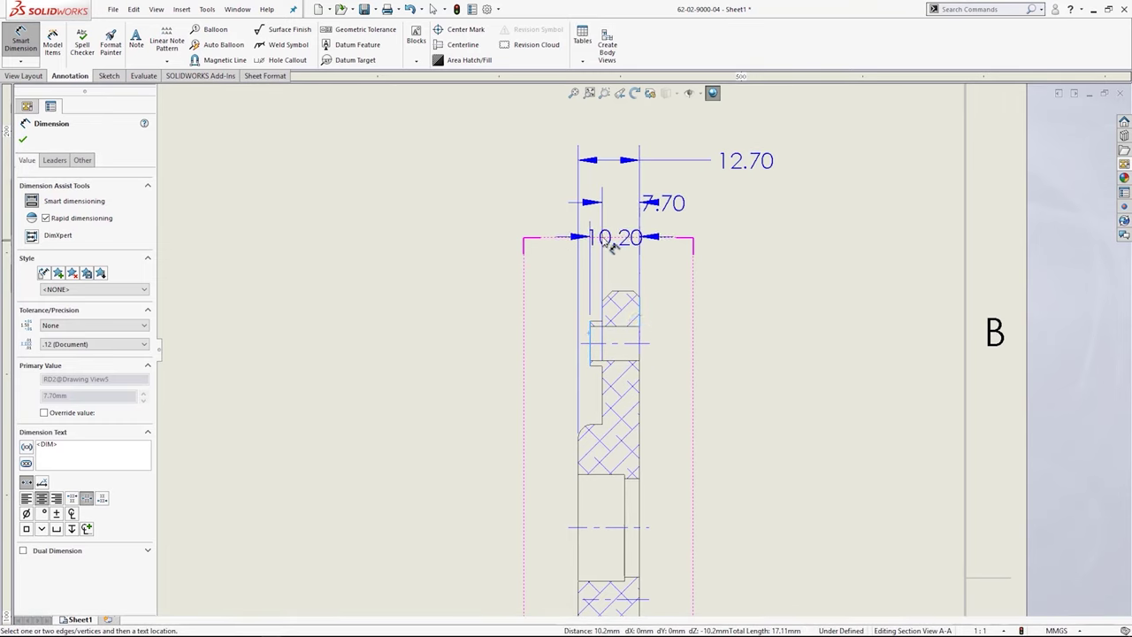
click(522, 248)
Step: Line up the 7.70, 12.70 and 10.20 dimension texts in a stack at the left
drag(668, 203, 516, 207)
drag(738, 169, 499, 168)
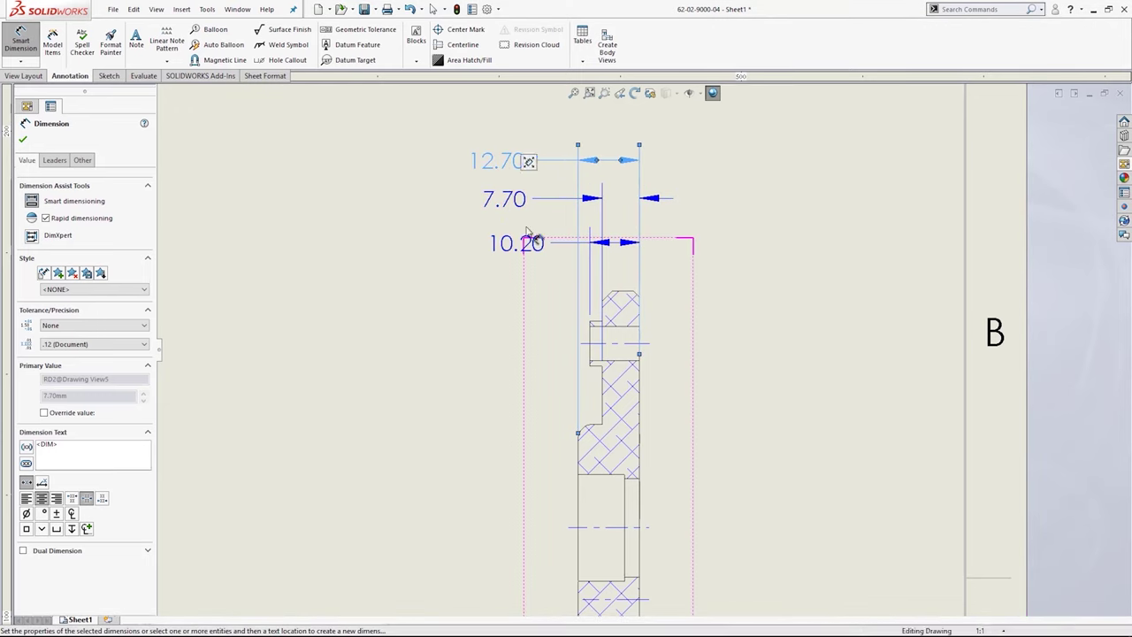
drag(530, 248, 508, 246)
click(645, 253)
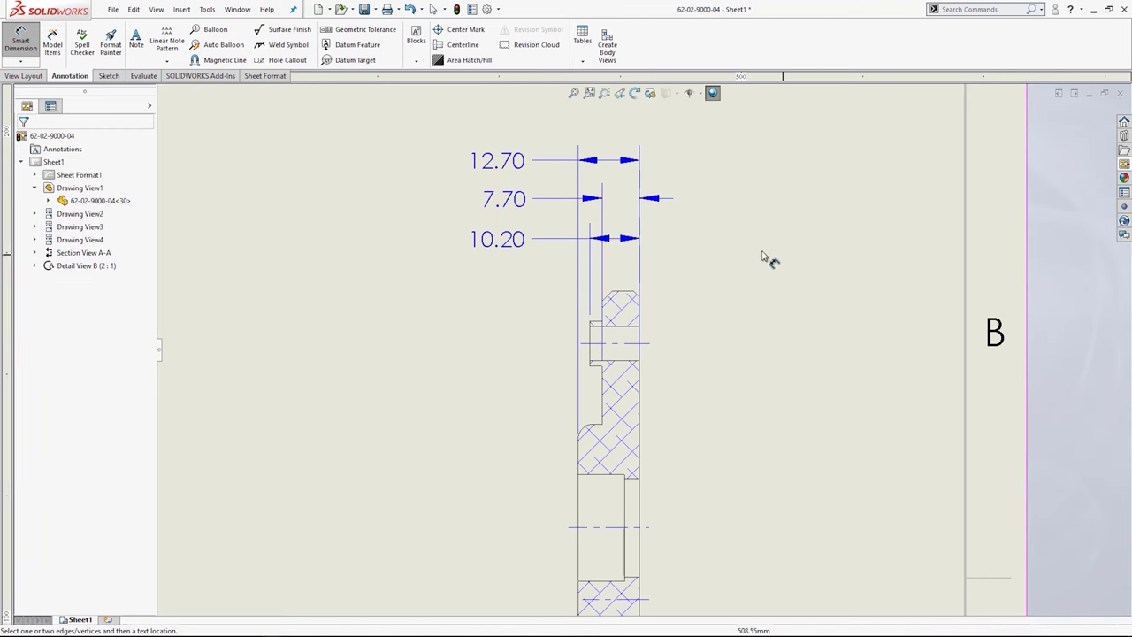
Step: Put the 7.70 and 10.20 arrows outside their extension lines, then fit the whole sheet
scroll(659, 253, down, 2)
scroll(659, 254, down, 1)
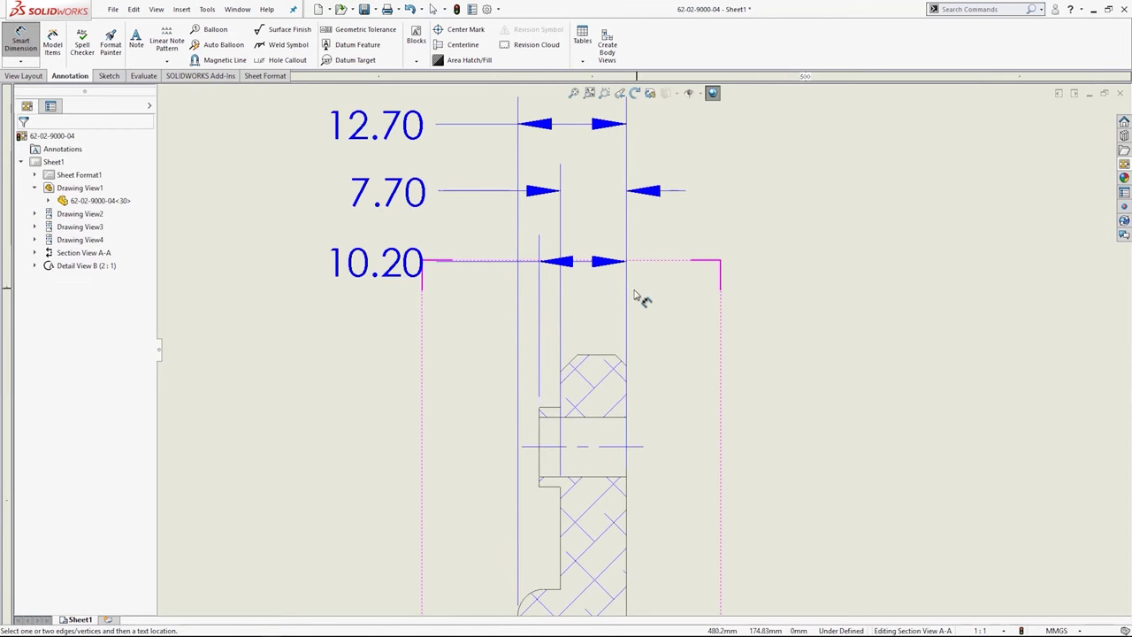
click(556, 199)
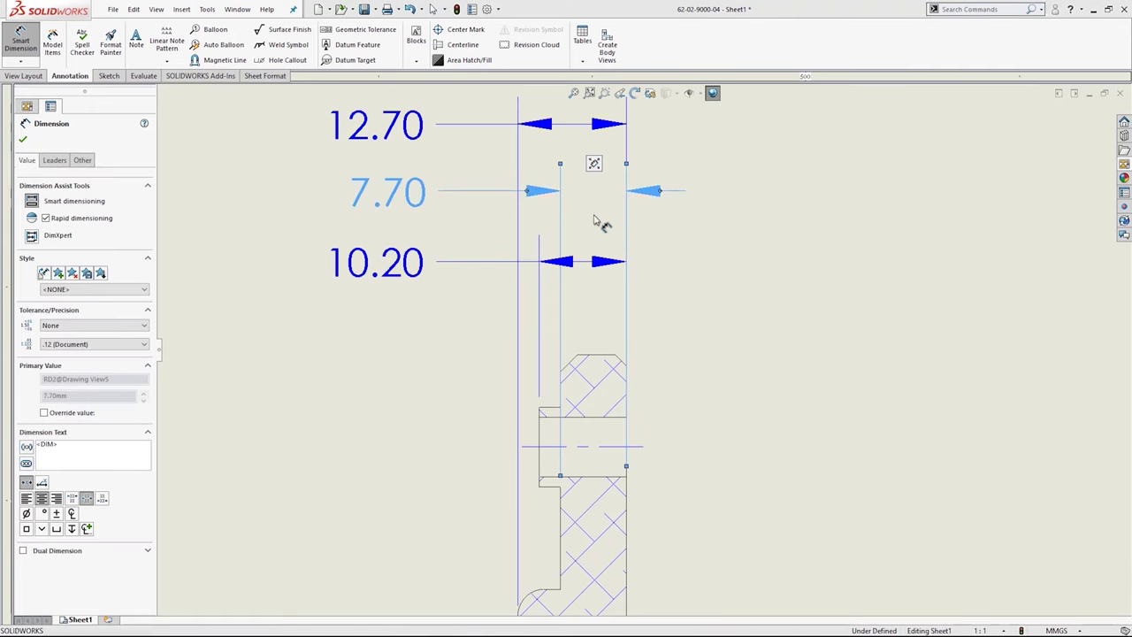
click(527, 192)
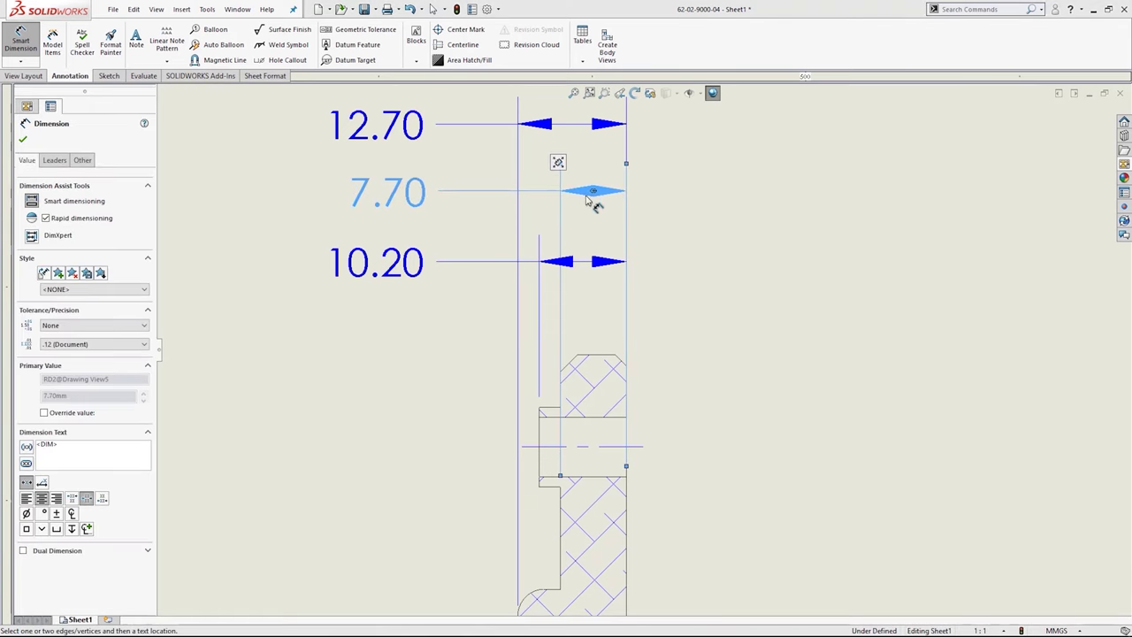
click(594, 192)
click(580, 261)
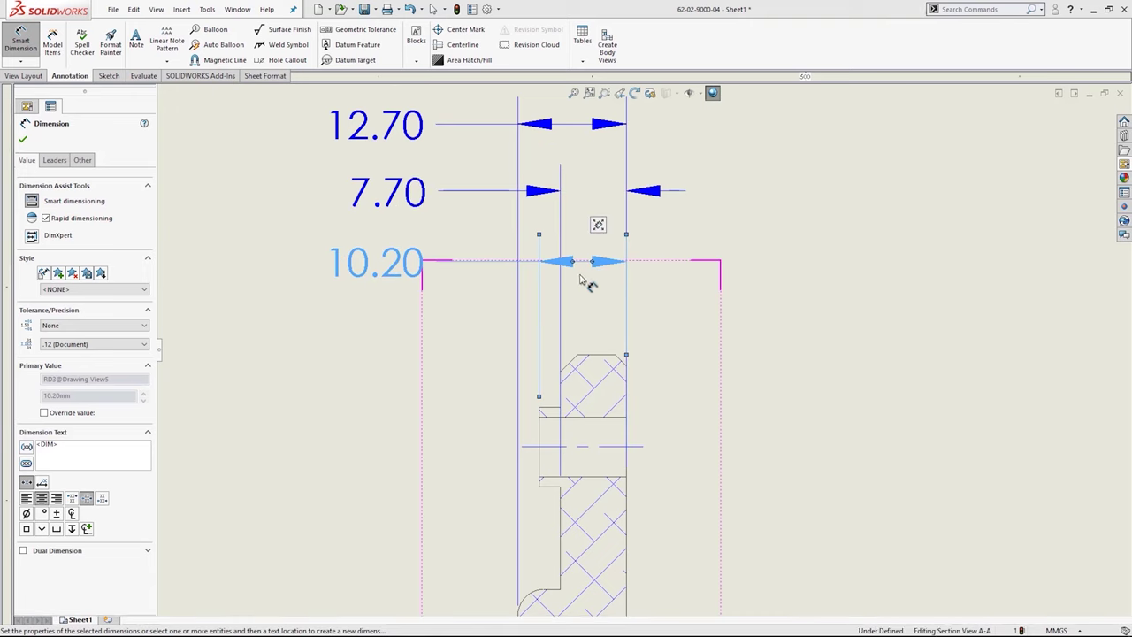
click(573, 263)
click(831, 317)
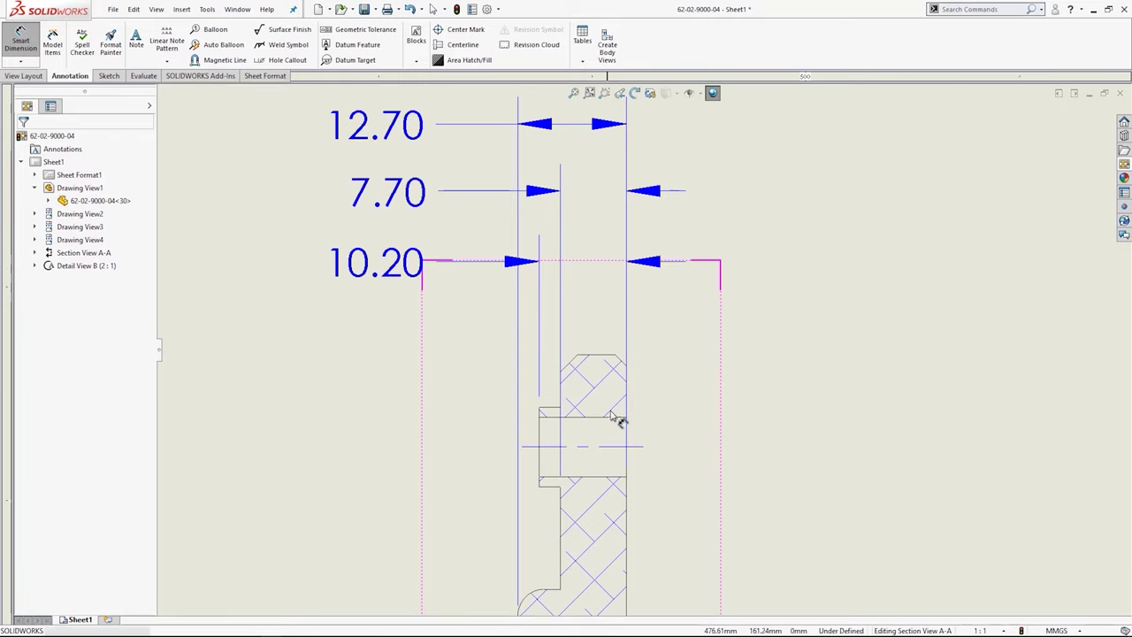
scroll(619, 415, up, 6)
ctrl+middle_drag(571, 406, 630, 455)
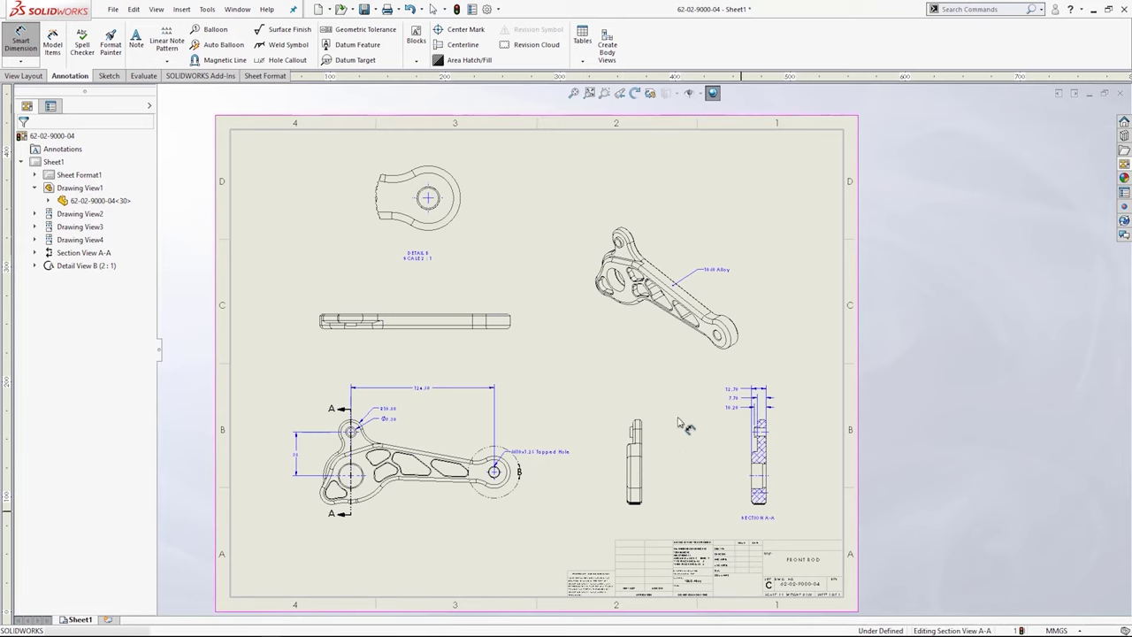
Step: Select the isometric drawing view to edit its properties
click(596, 371)
scroll(597, 371, down, 1)
scroll(627, 364, down, 1)
key(d)
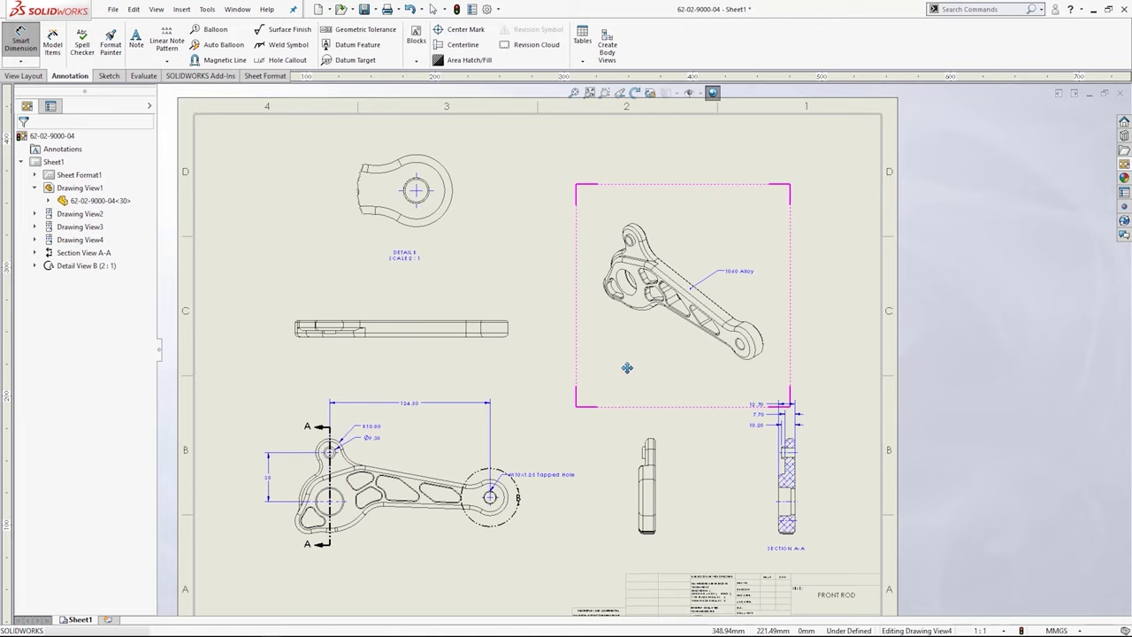
key(Escape)
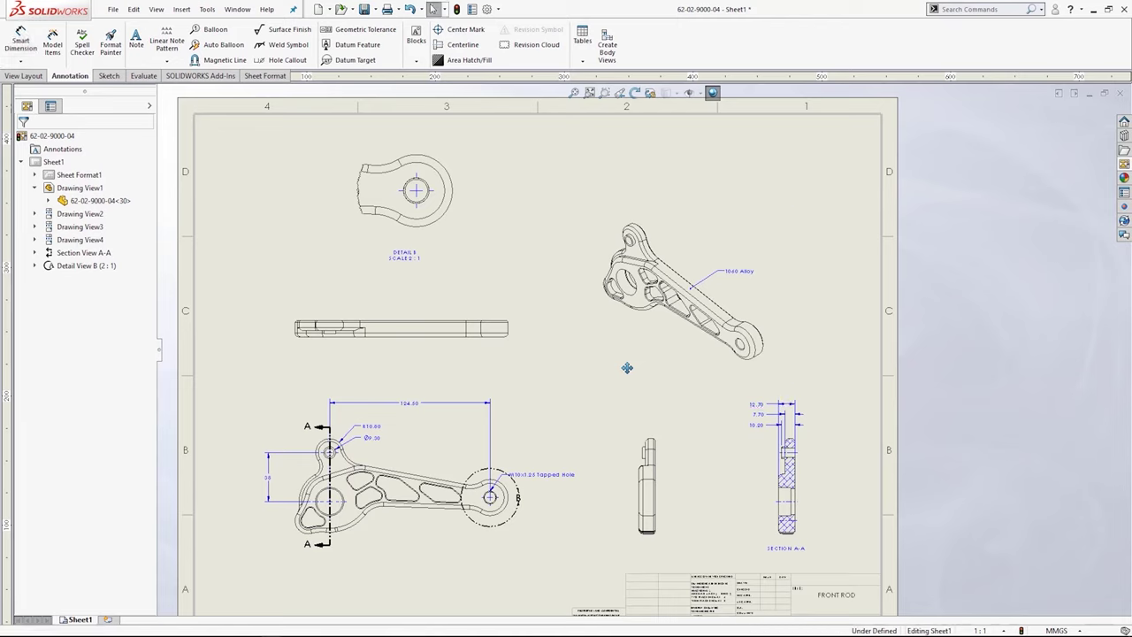
click(638, 349)
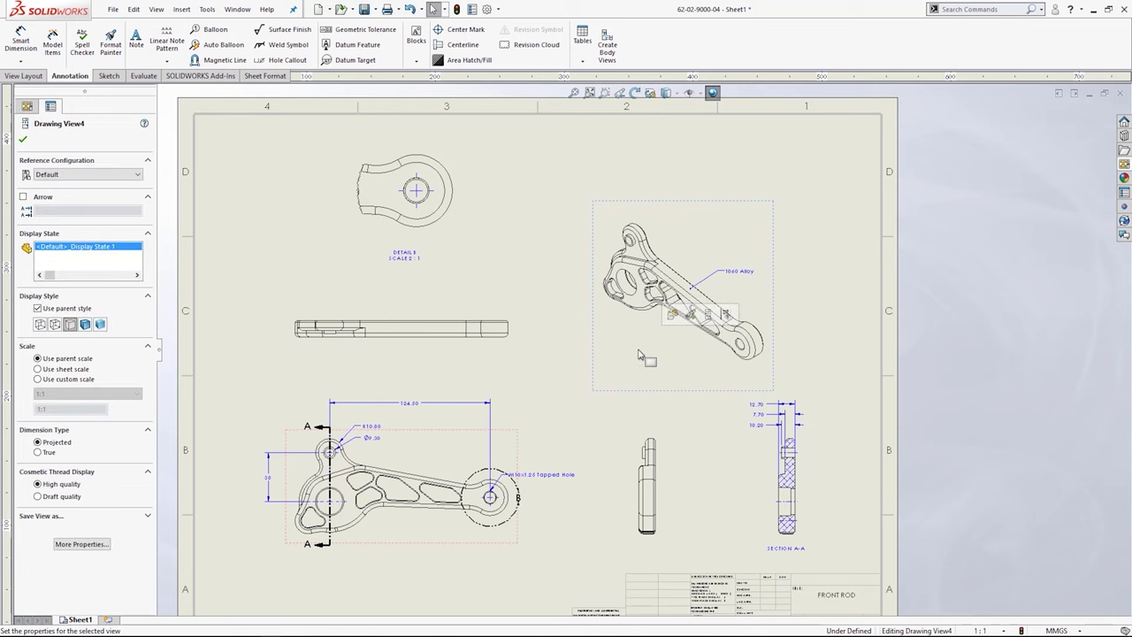
scroll(638, 349, down, 2)
scroll(752, 300, down, 4)
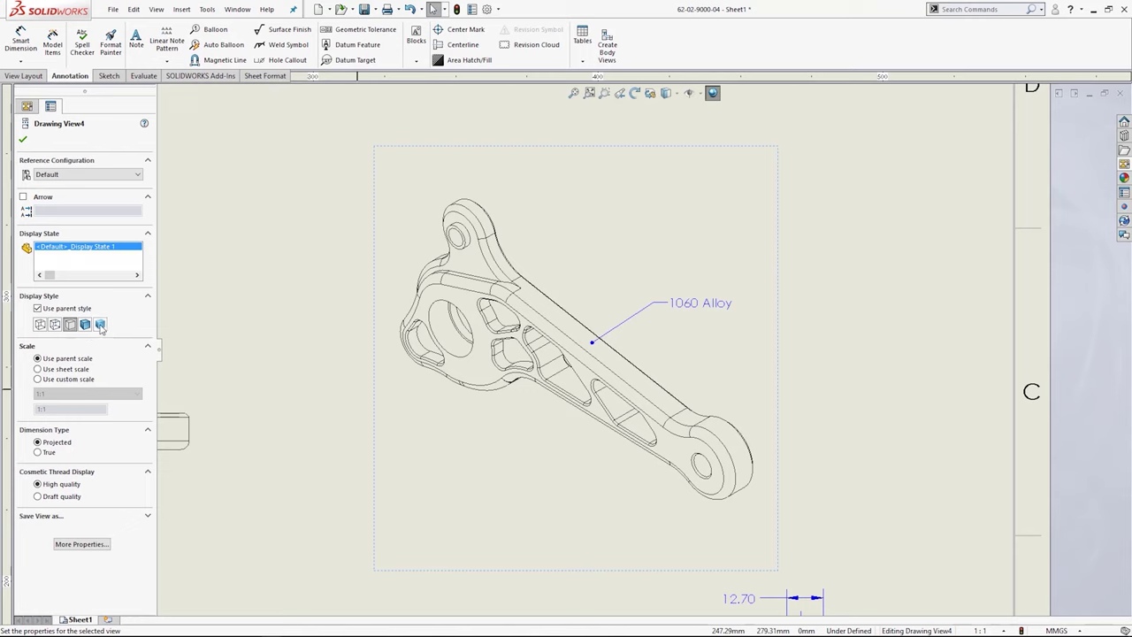
Step: Set the isometric view's display style to Shaded With Edges
click(100, 325)
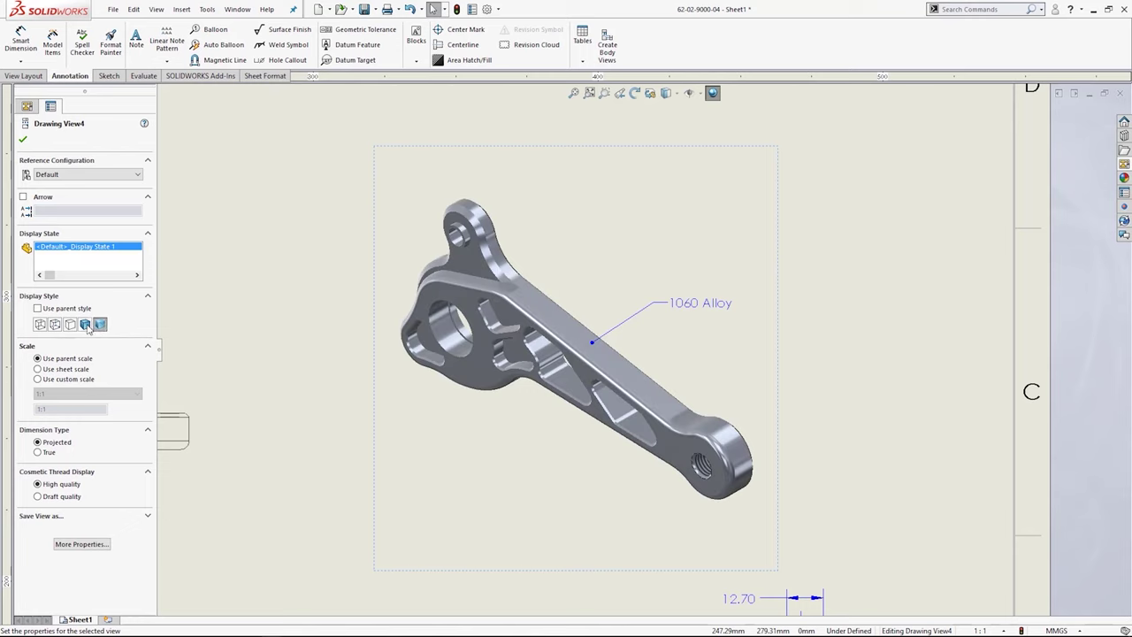
click(86, 324)
click(55, 324)
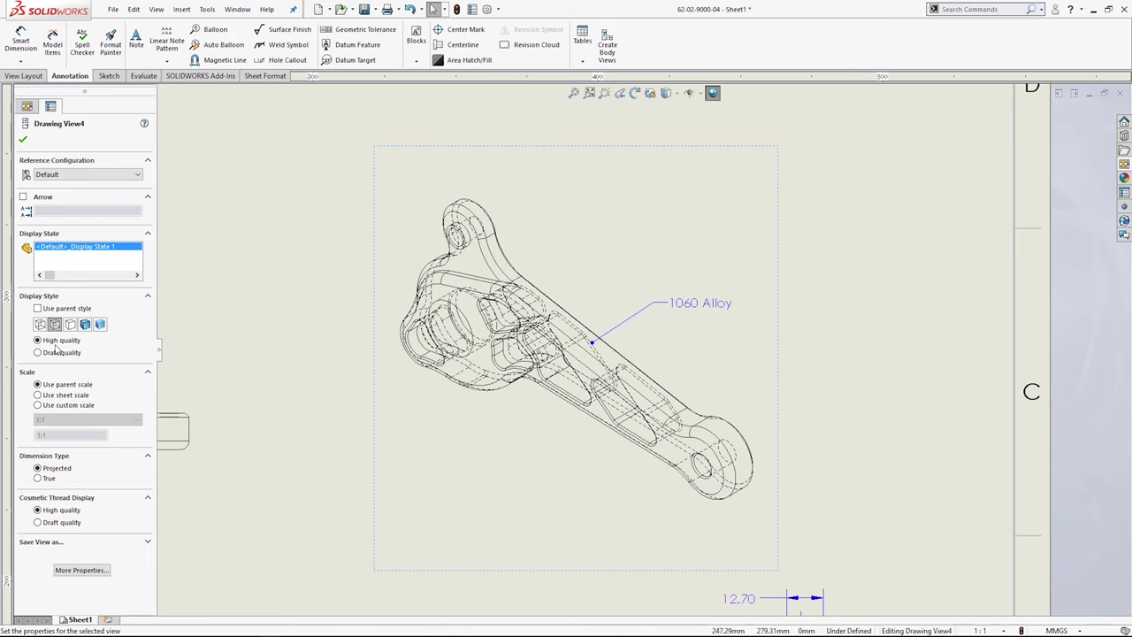
click(86, 325)
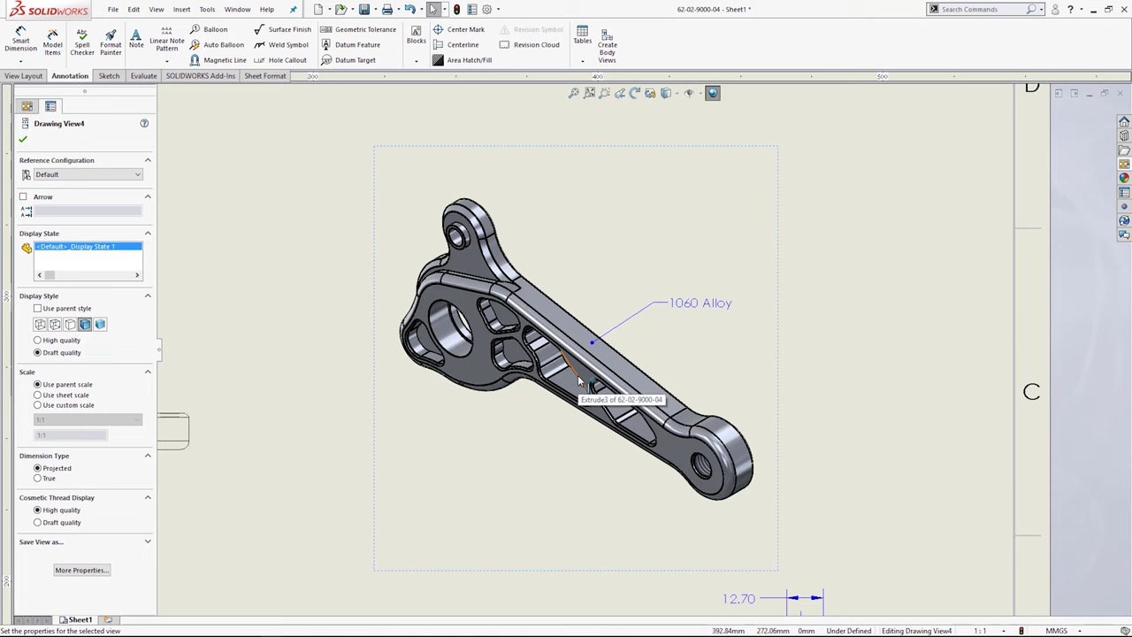
scroll(577, 375, down, 2)
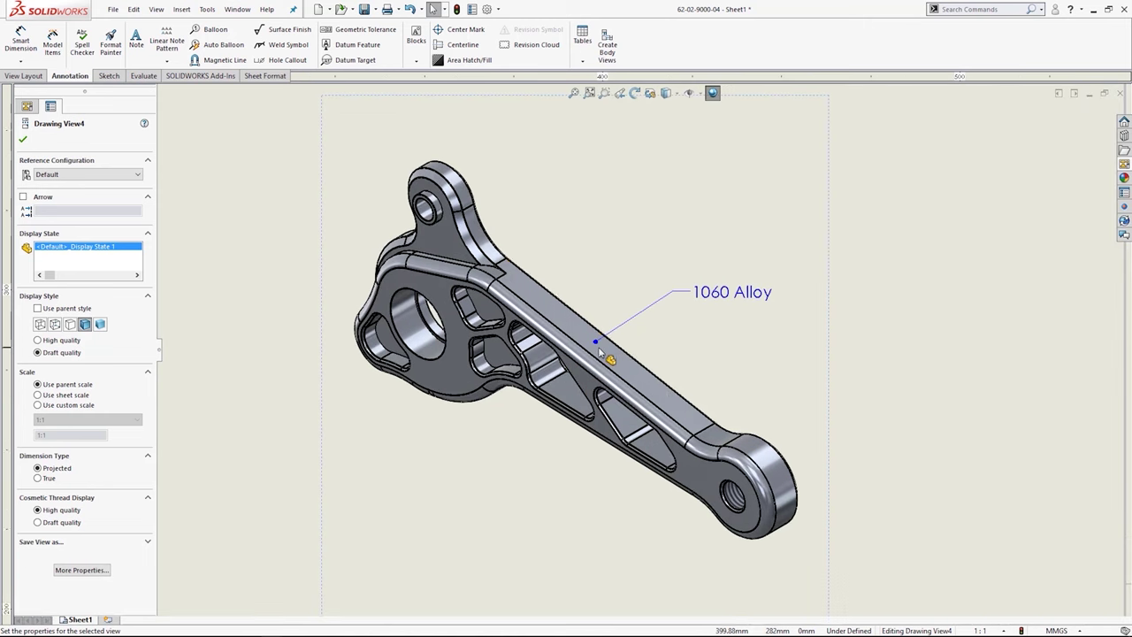
click(898, 335)
click(821, 237)
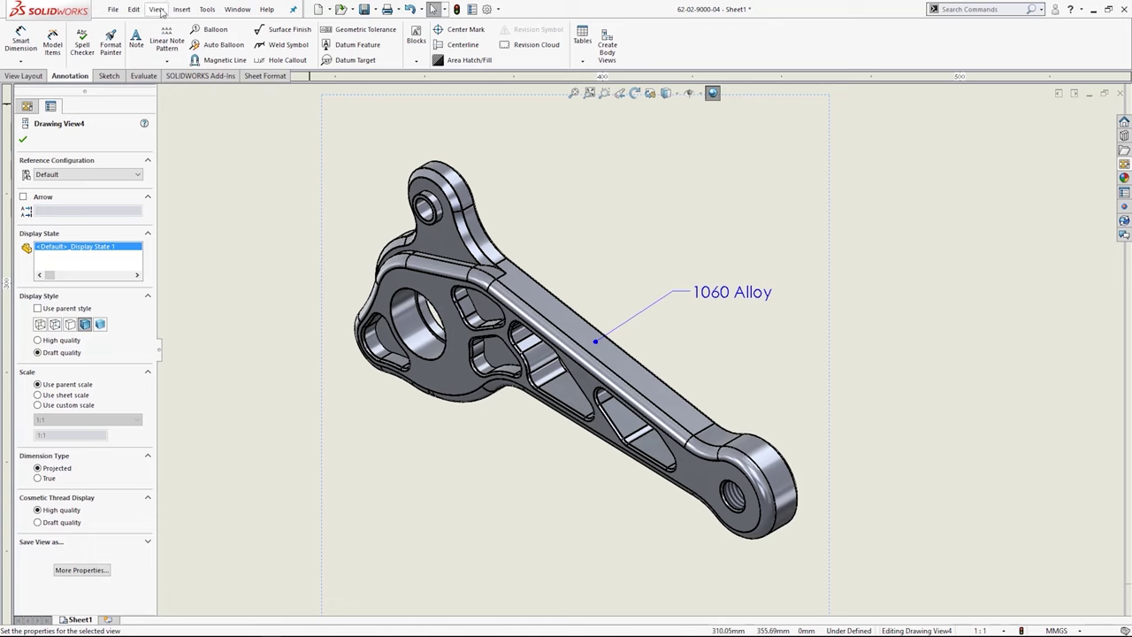
click(157, 10)
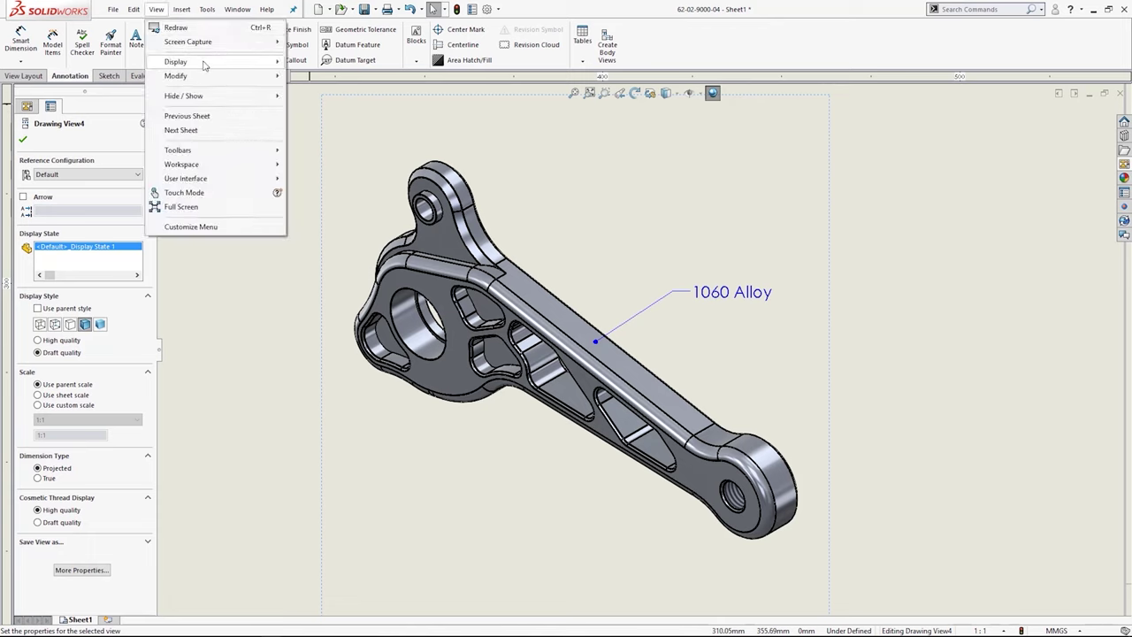
mouse_move(204, 65)
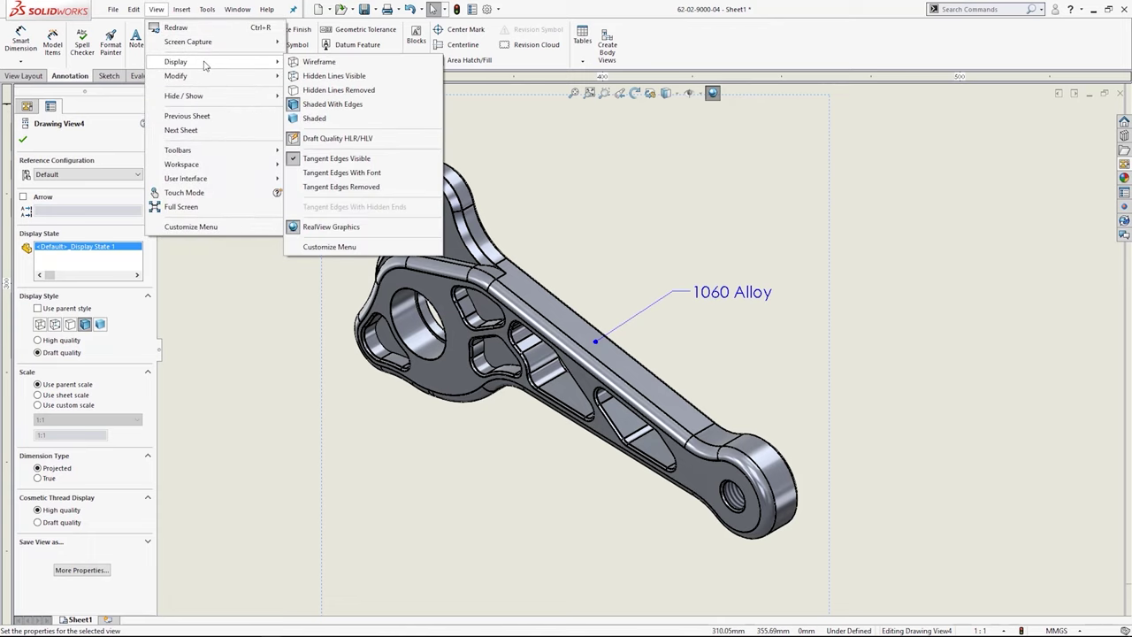
click(376, 188)
click(869, 342)
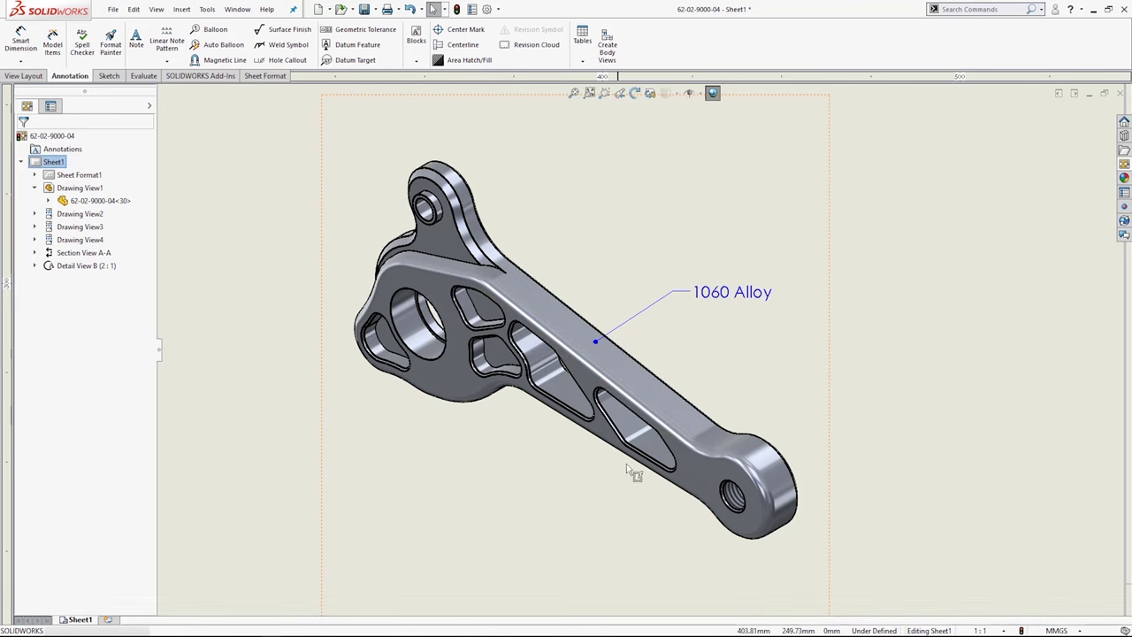
scroll(611, 385, down, 3)
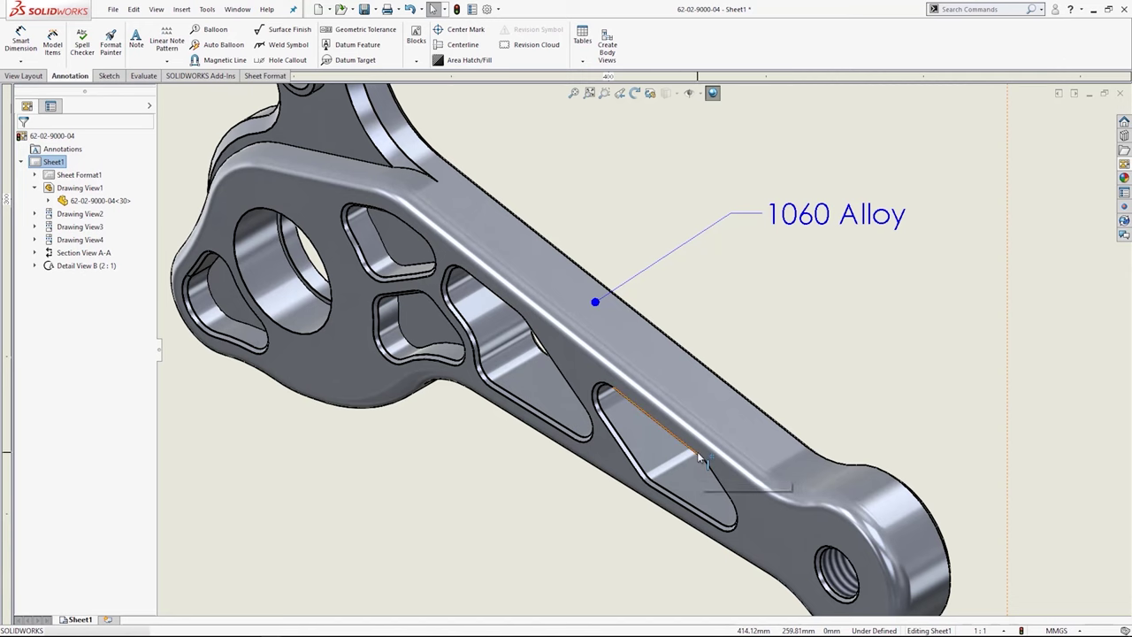
scroll(697, 451, up, 5)
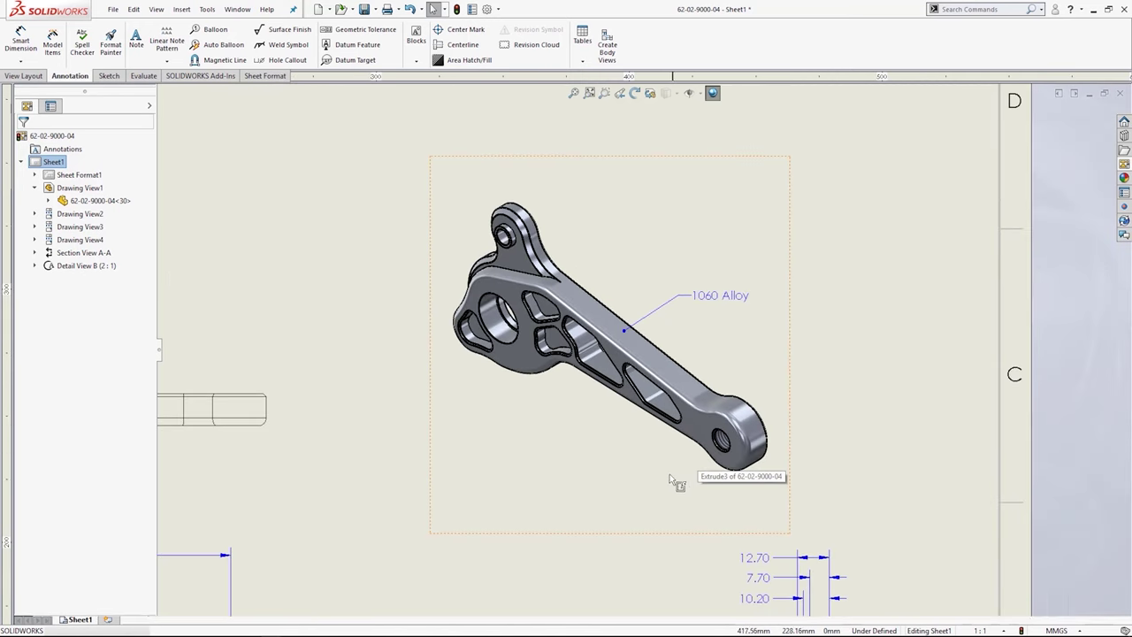
scroll(687, 413, up, 4)
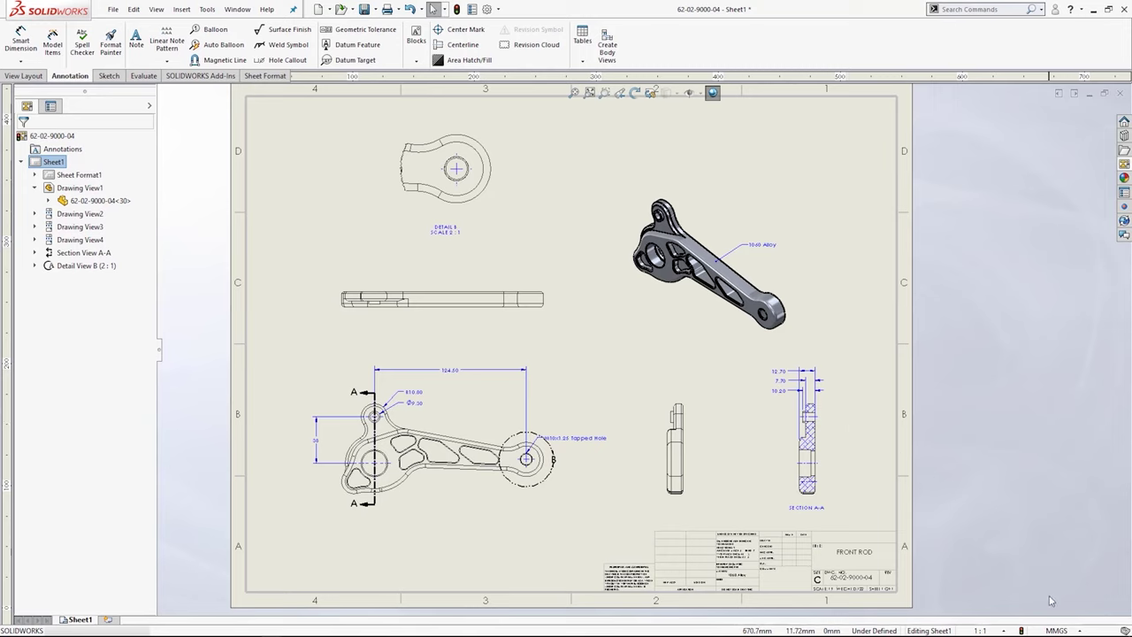
click(1005, 630)
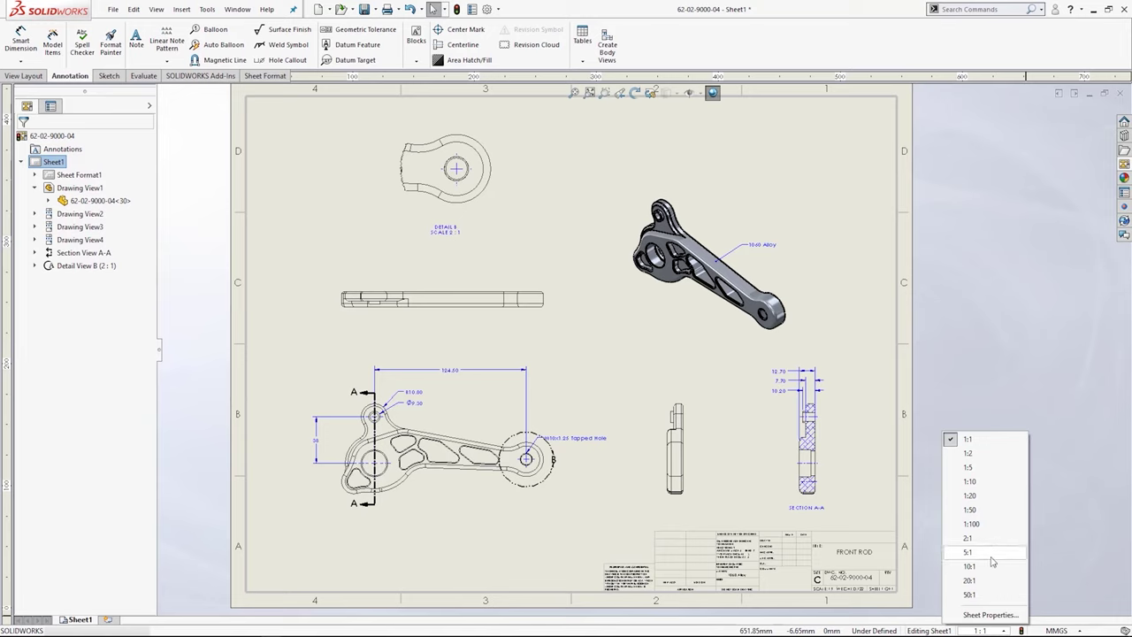
Step: Dismiss the scale options keeping 1:1 and nudge the Detail B label slightly up
click(978, 372)
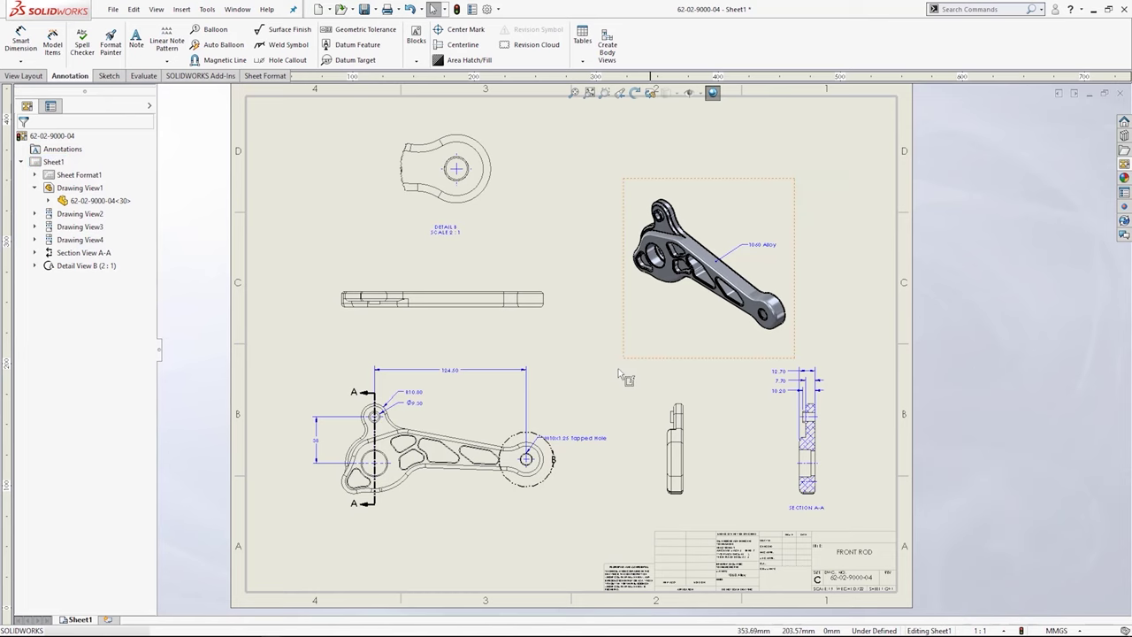
scroll(563, 315, down, 3)
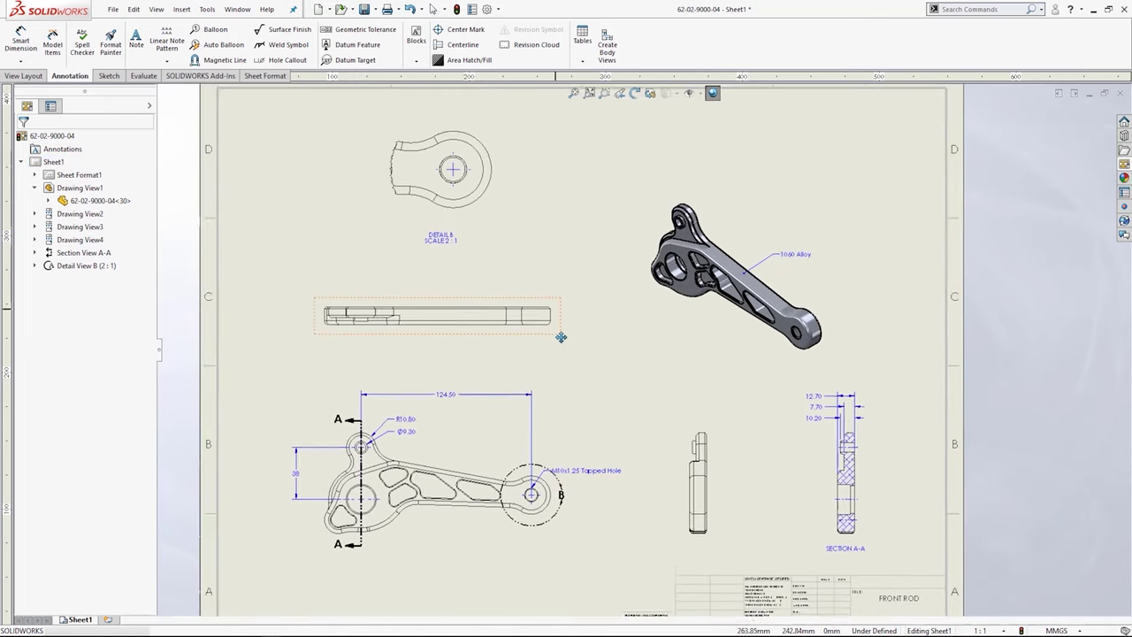
drag(445, 290, 445, 279)
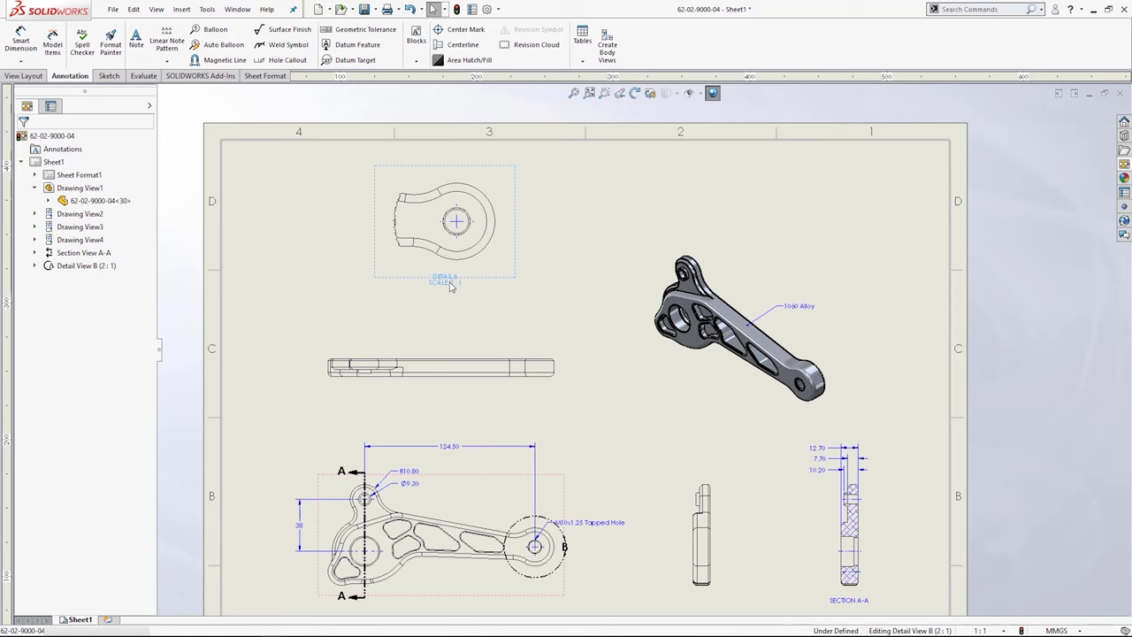
Step: Try 4:1 on Detail View B, revert to 2:1, and move it slightly lower
click(522, 287)
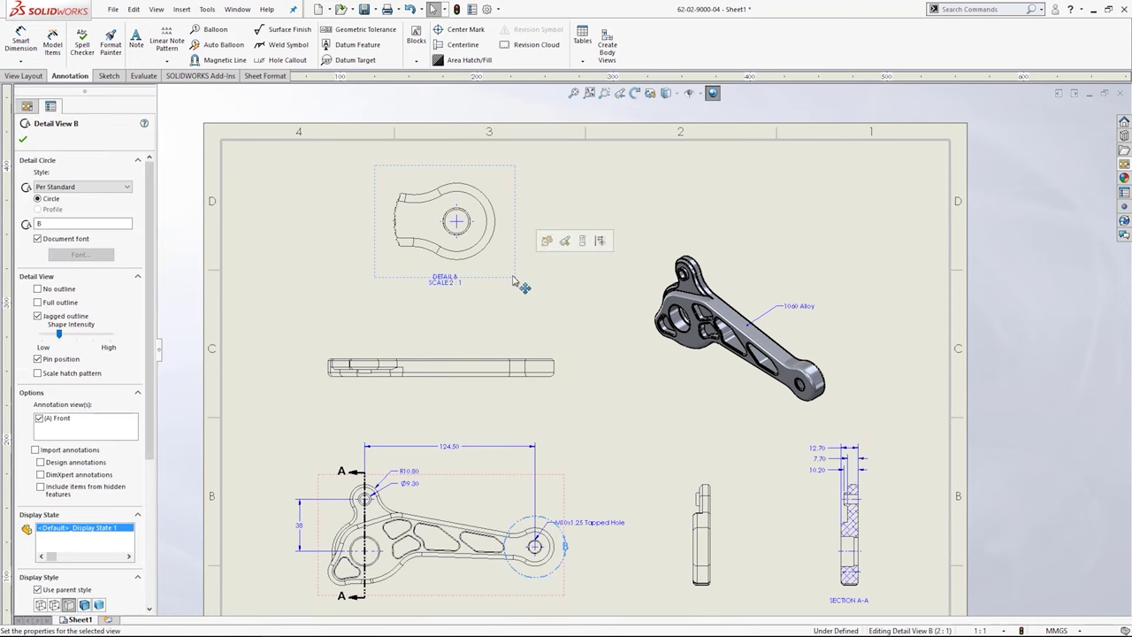
drag(151, 371, 159, 514)
click(110, 451)
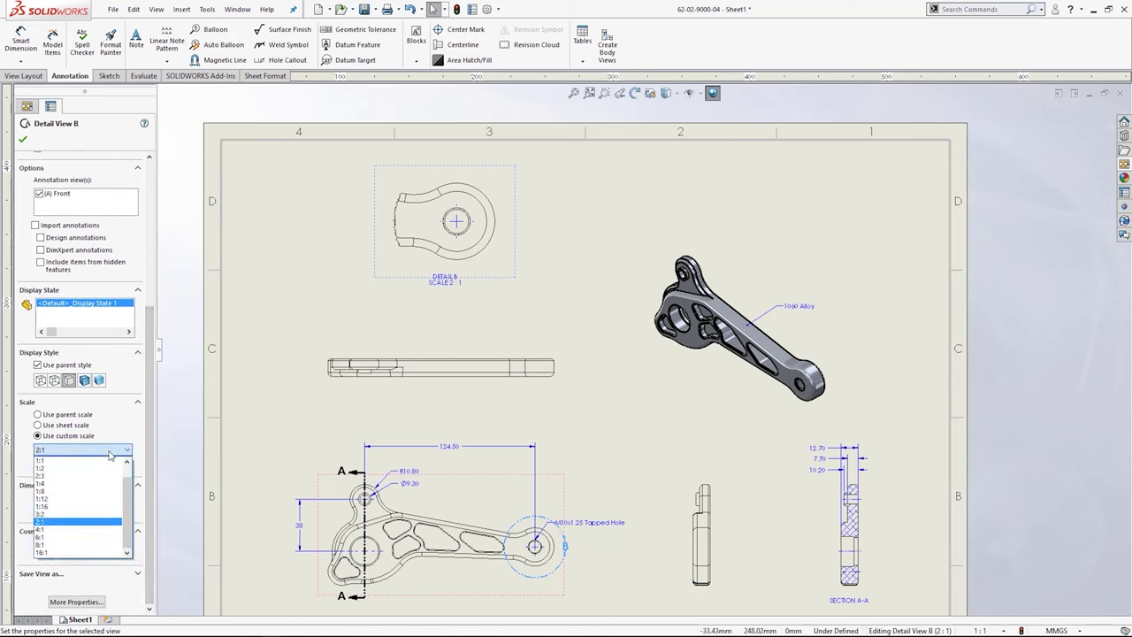
click(79, 528)
click(71, 451)
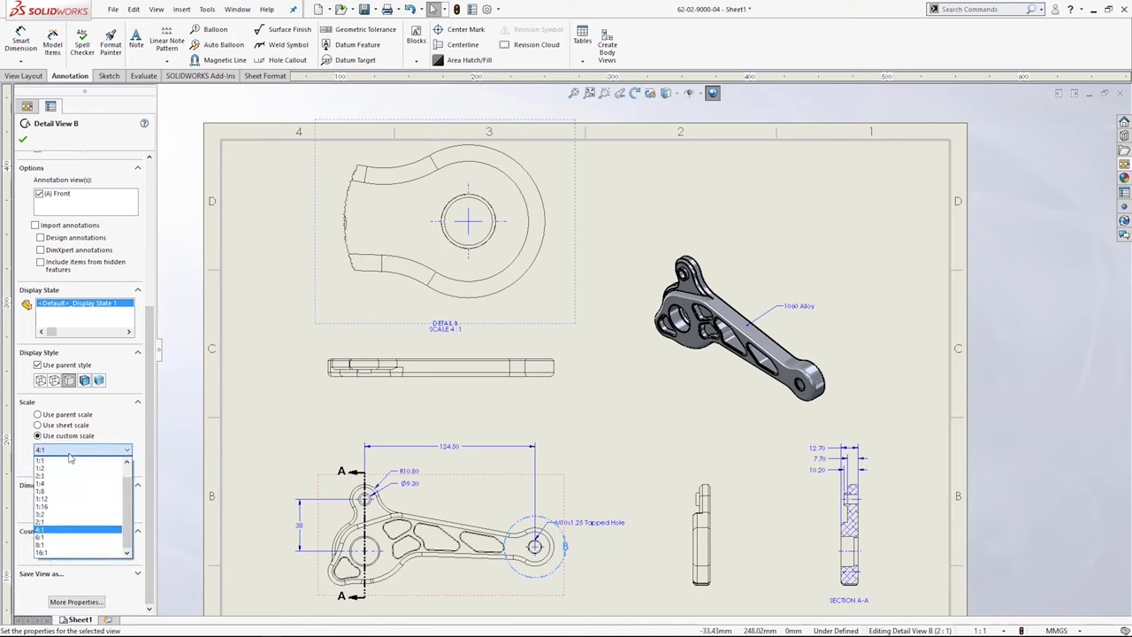
click(66, 523)
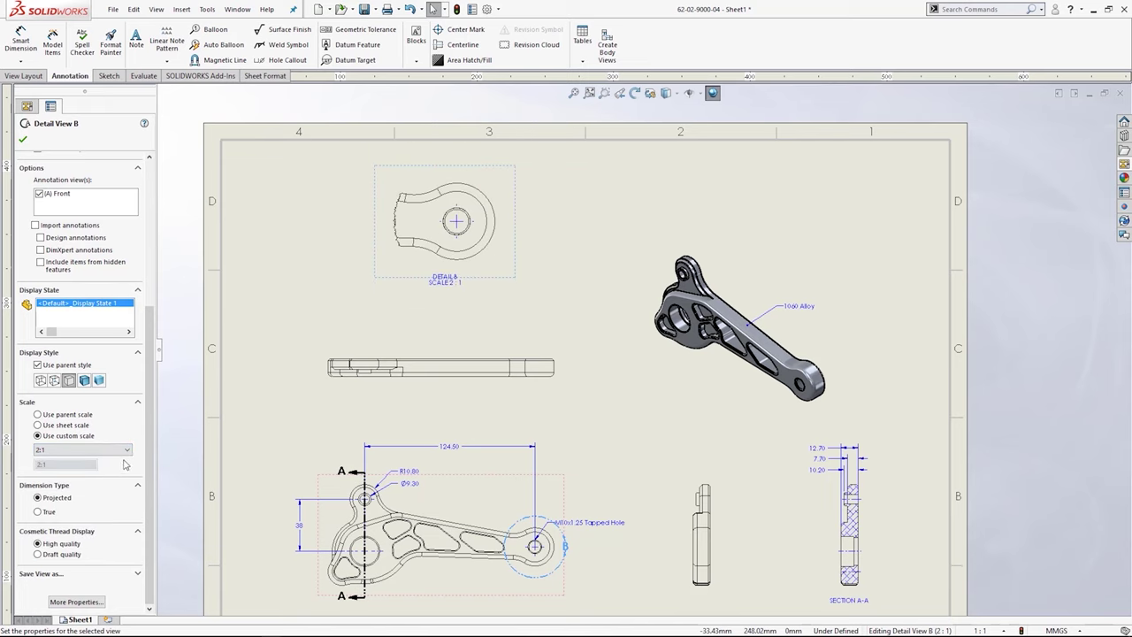
drag(510, 283, 511, 299)
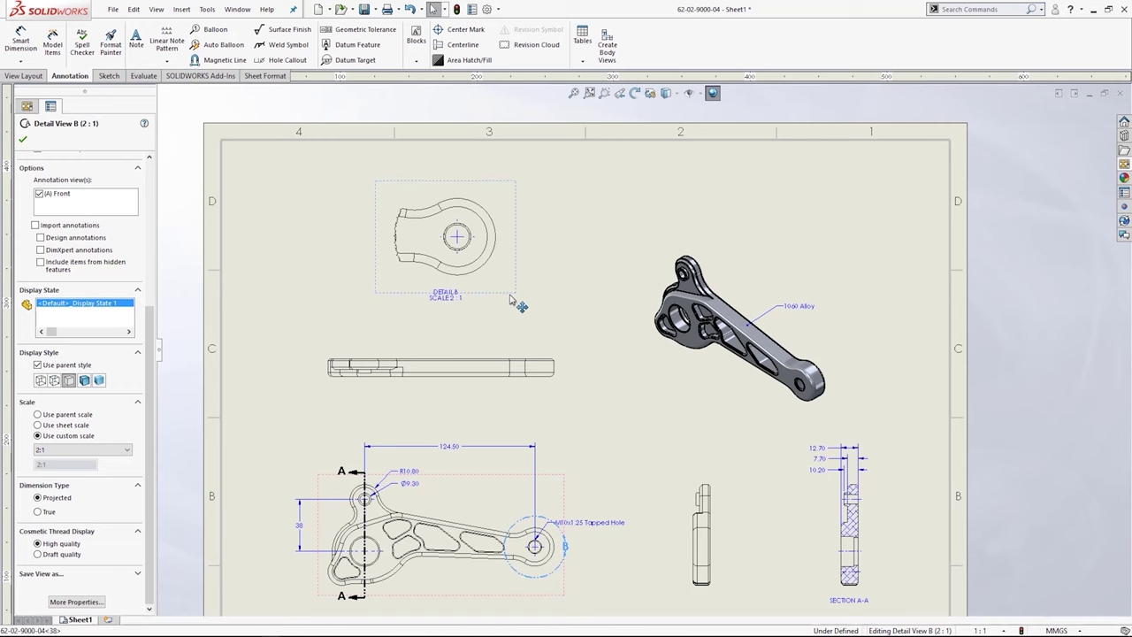
click(558, 317)
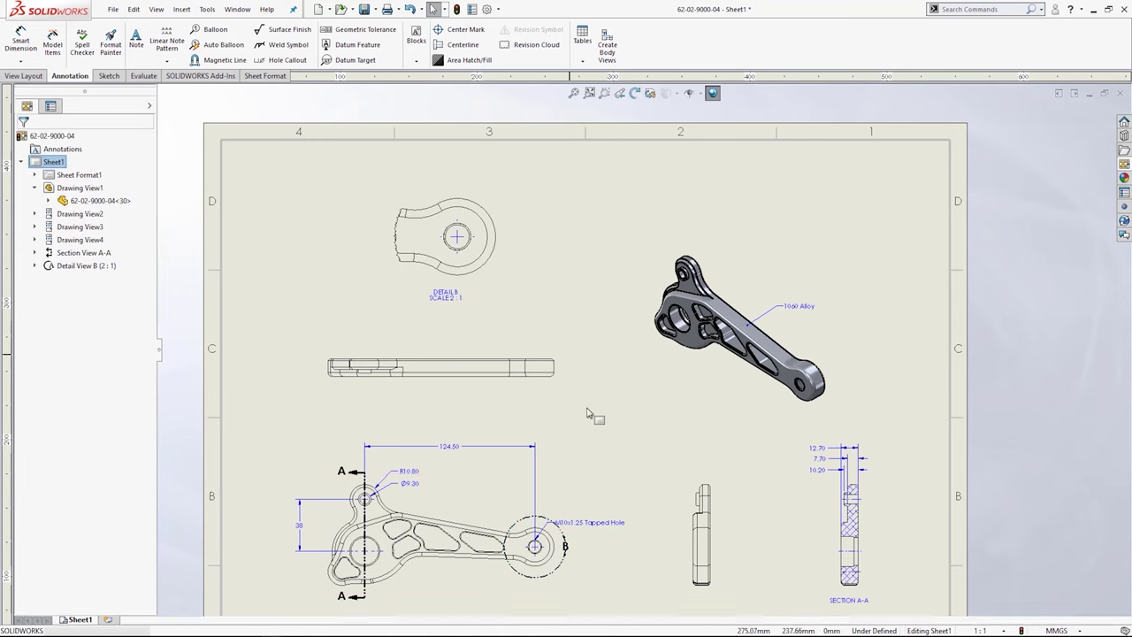
Step: Nudge Drawing View1 and its aligned views slightly down-right, then review the sheet
key(z)
scroll(608, 476, down, 3)
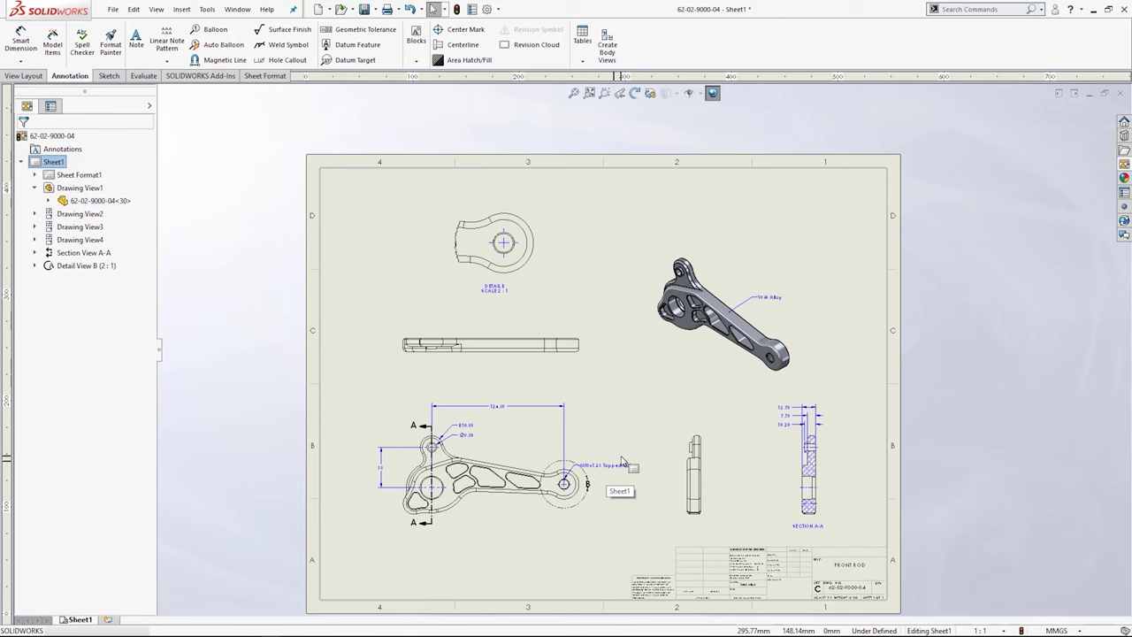
middle_drag(631, 431, 583, 390)
scroll(566, 394, down, 1)
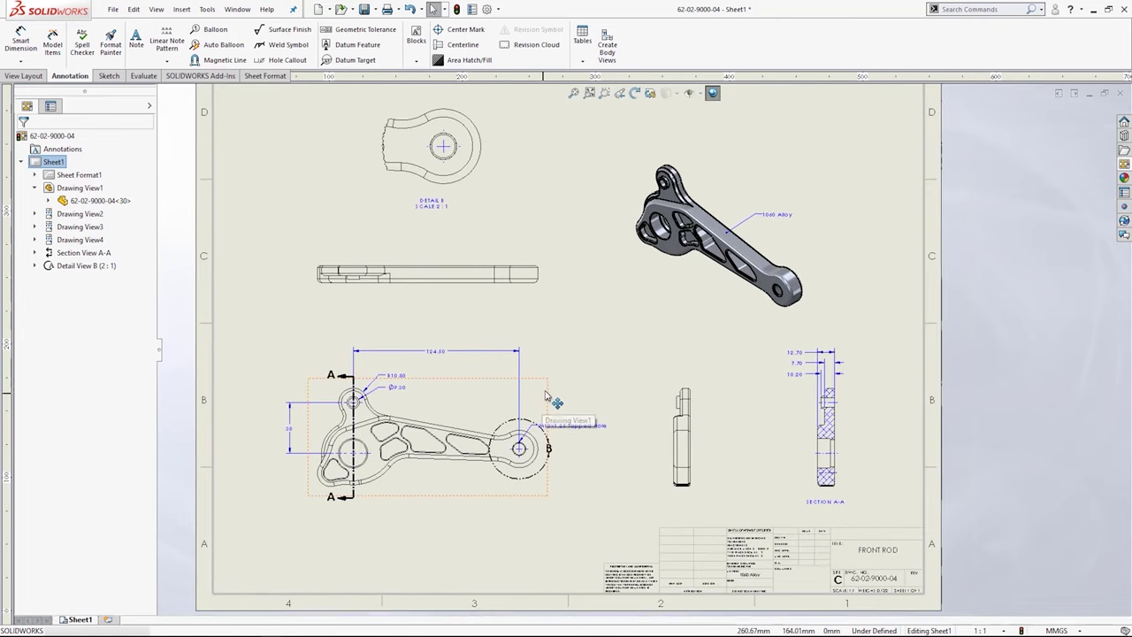
click(534, 399)
drag(533, 399, 537, 402)
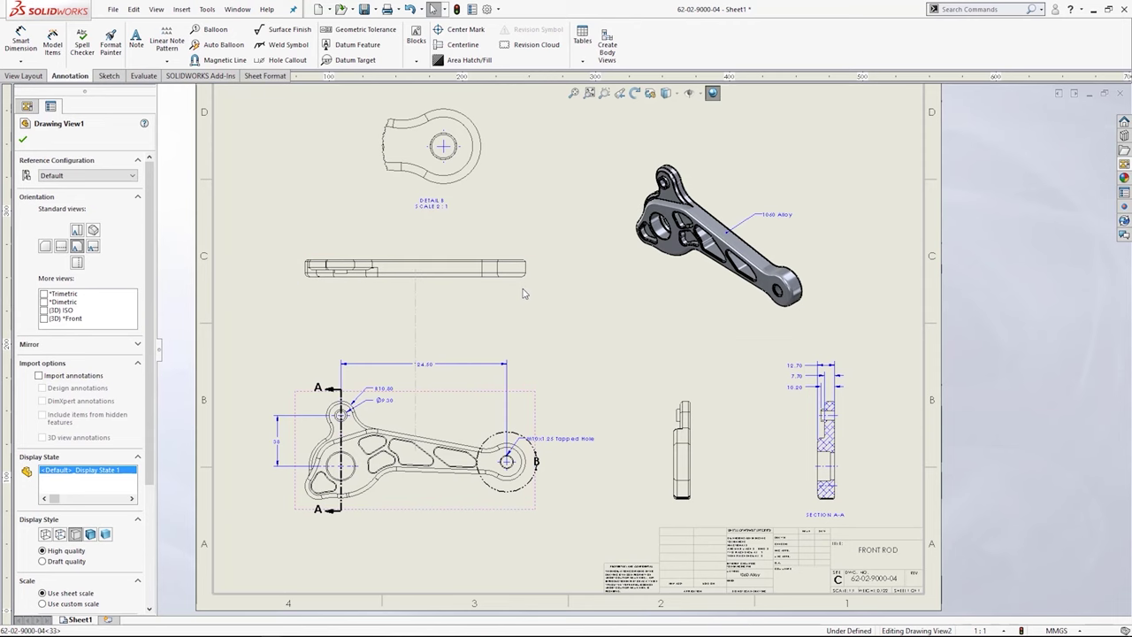
click(524, 287)
click(584, 392)
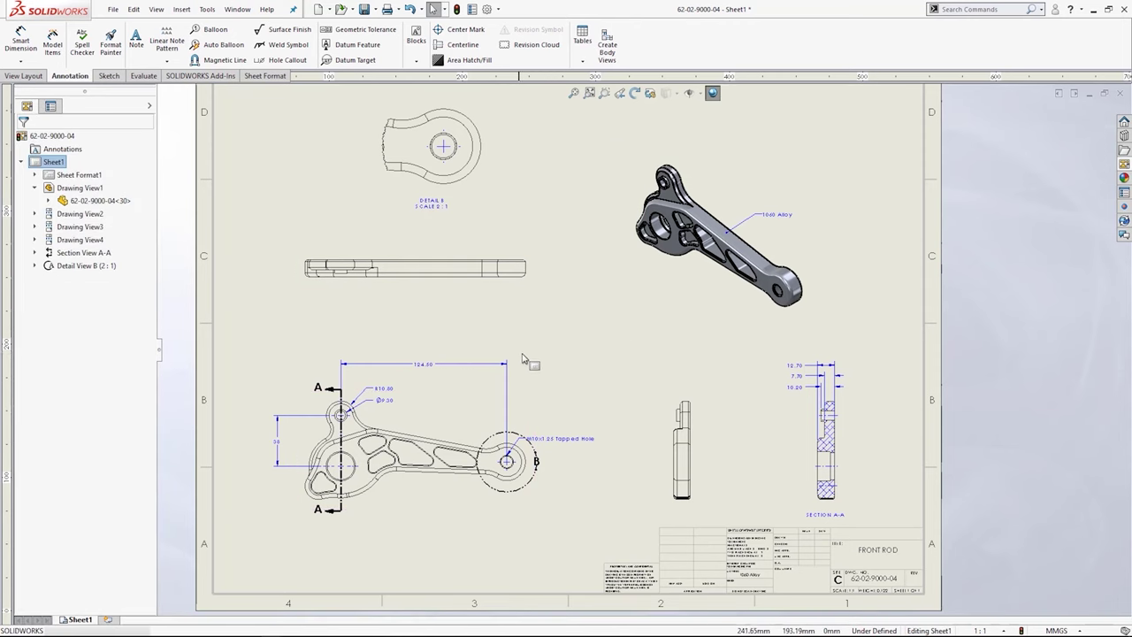
middle_drag(566, 346, 566, 361)
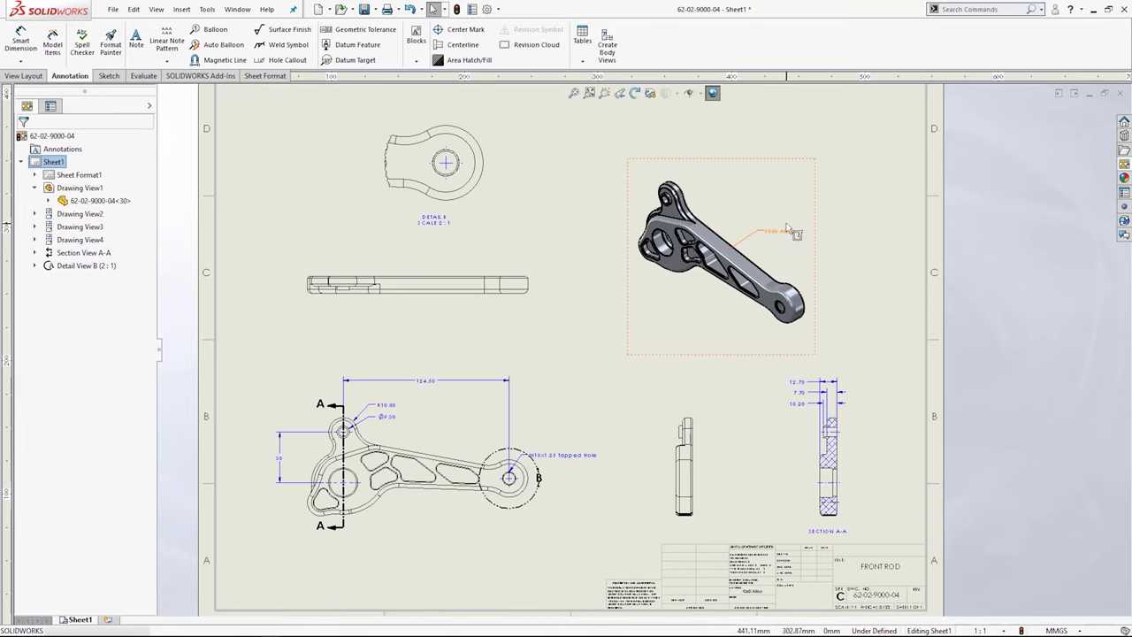
scroll(784, 256, down, 3)
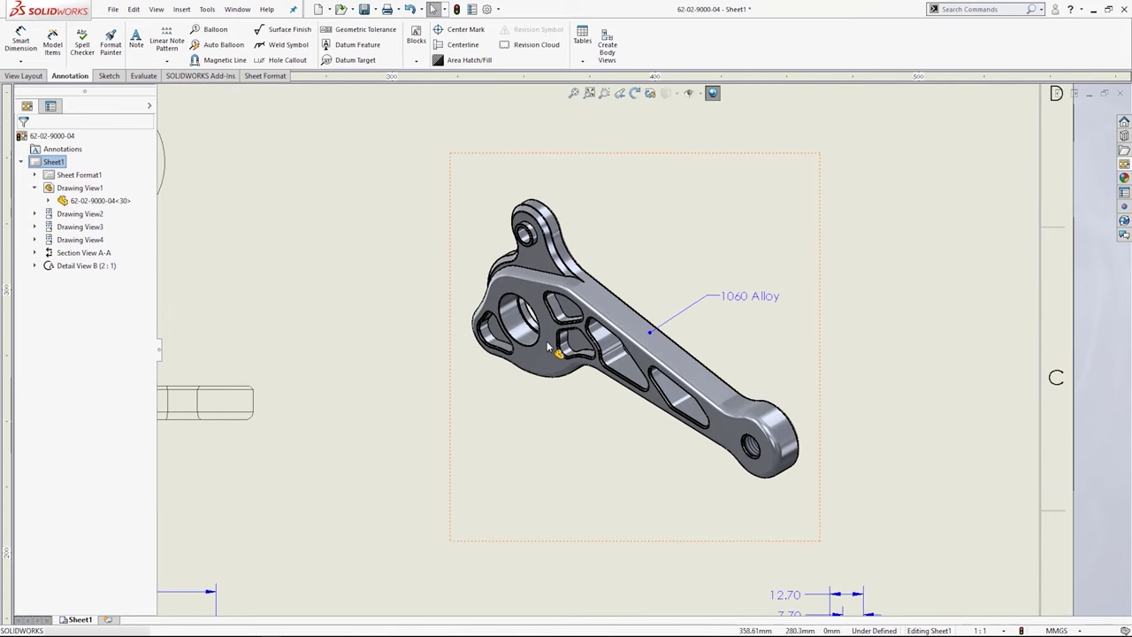
scroll(603, 433, up, 5)
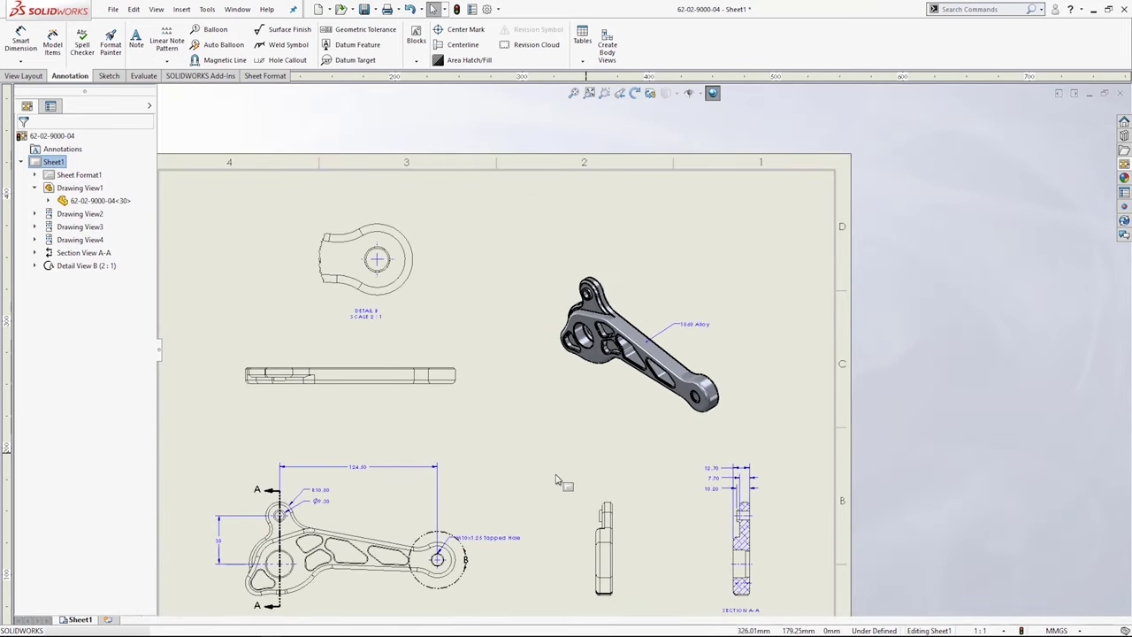
scroll(634, 428, up, 1)
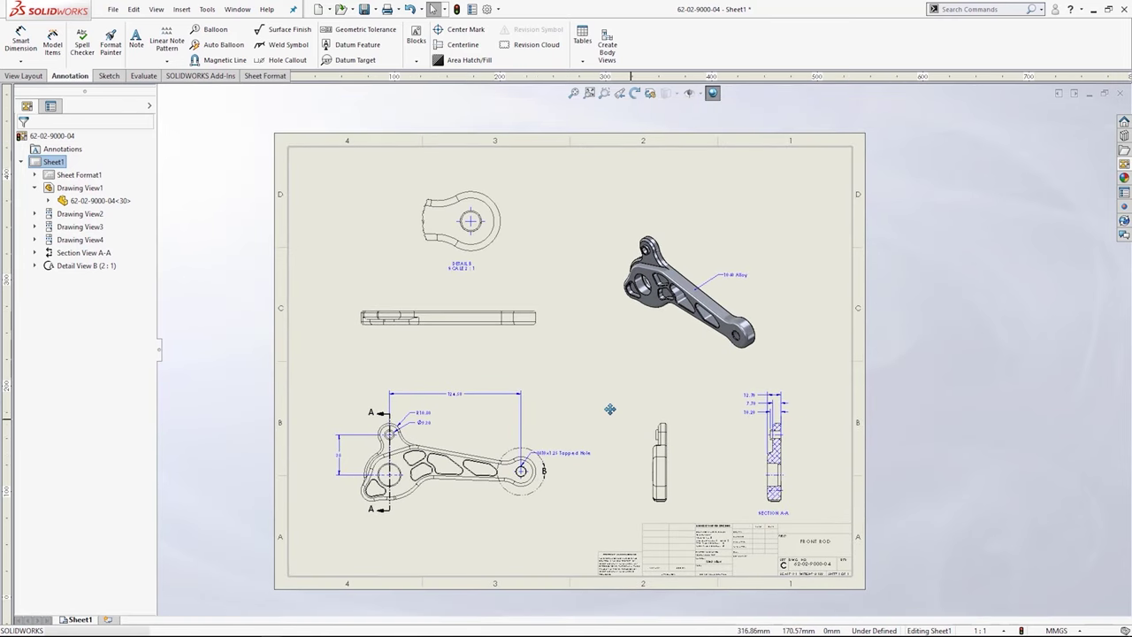
scroll(610, 409, up, 1)
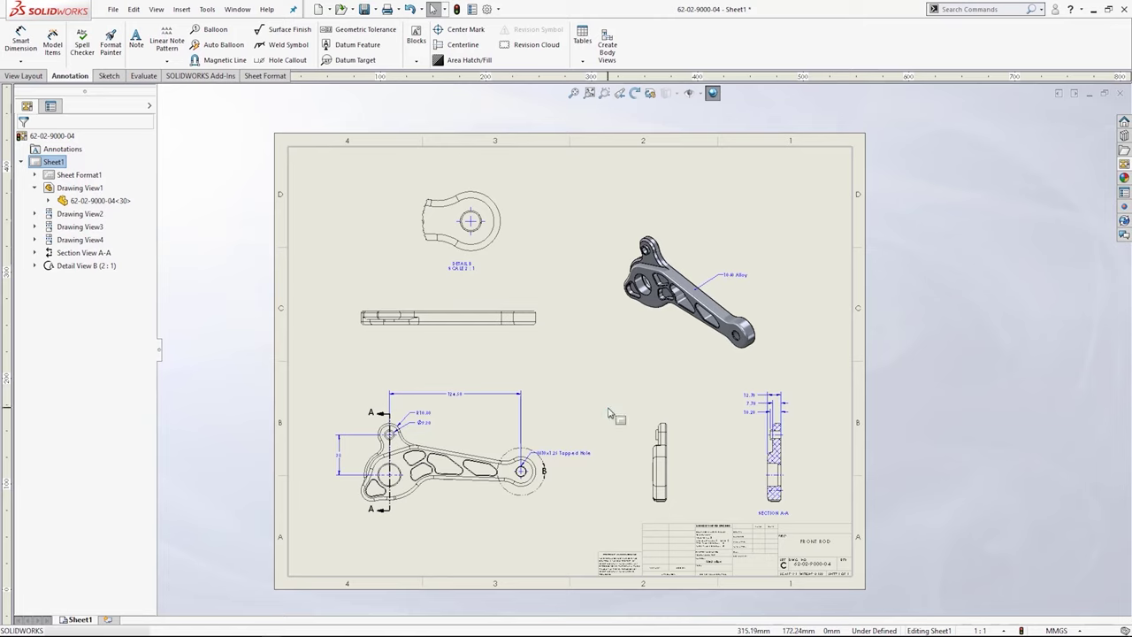
click(112, 11)
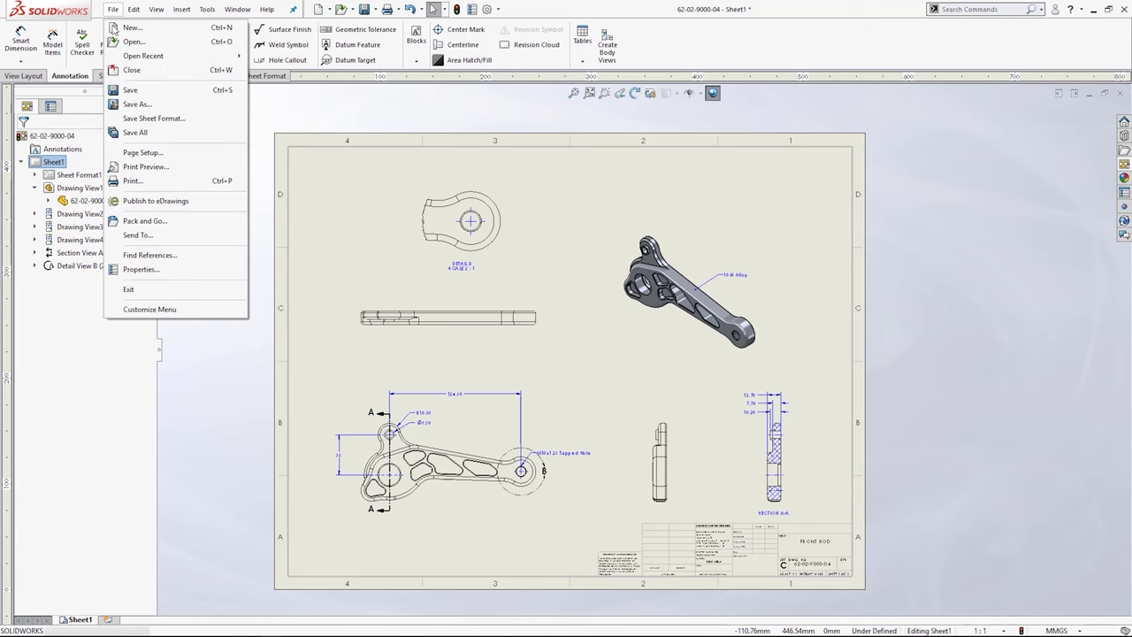
click(138, 100)
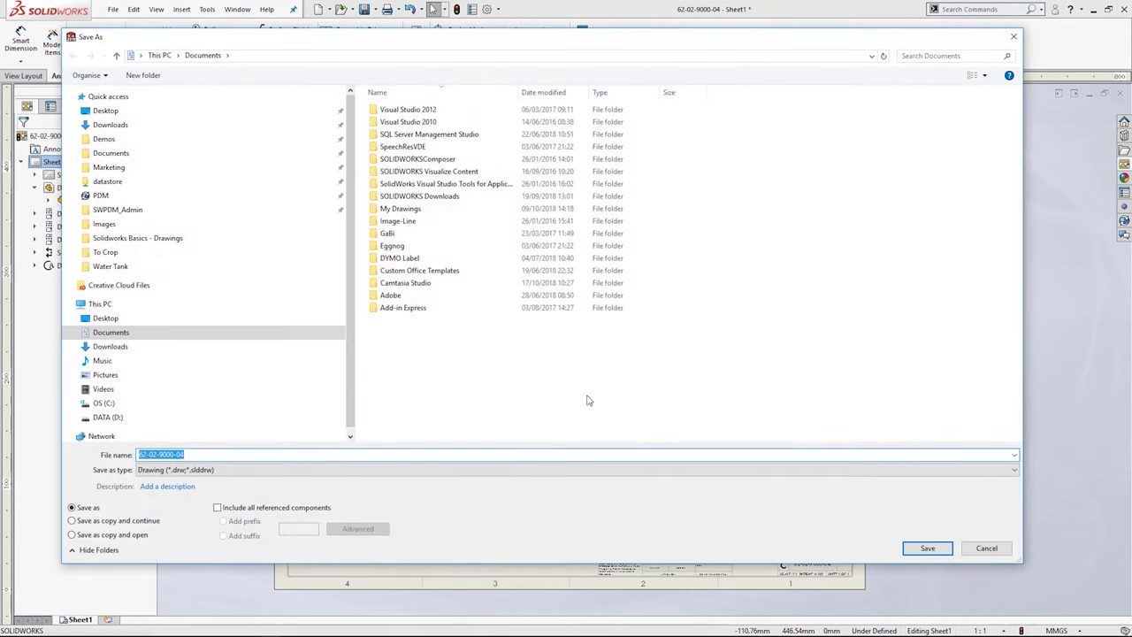
click(399, 469)
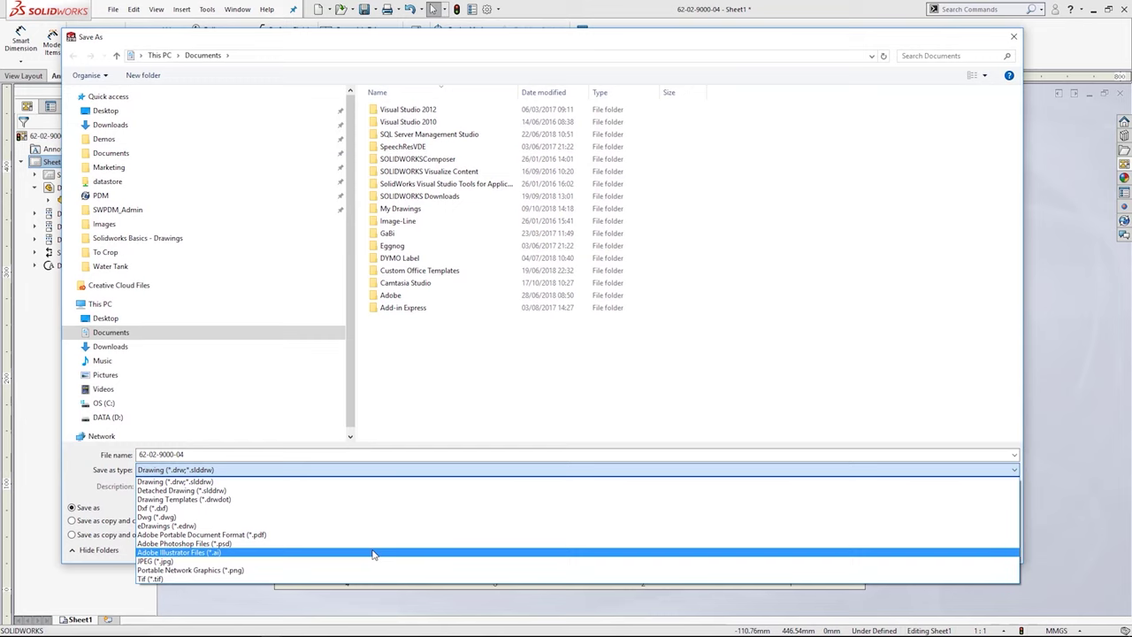